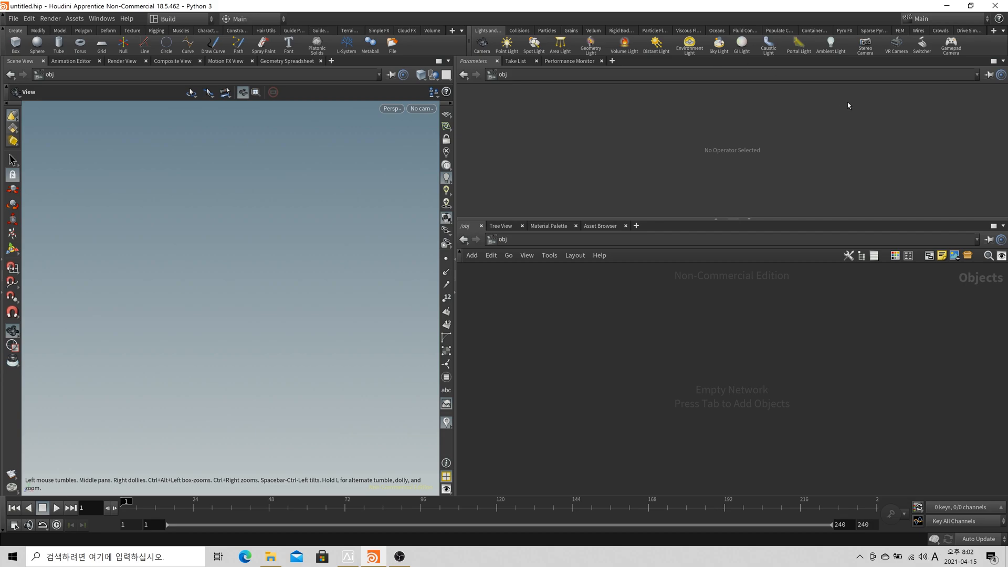
Show the Sparse Pyro FX shelf tools
left_click(877, 30)
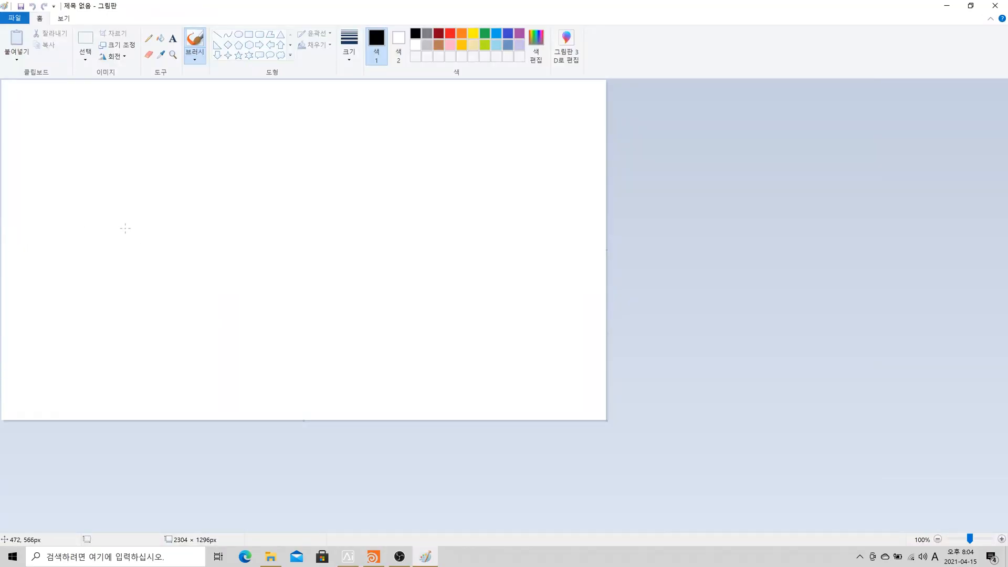
Switch to Paint, sketch two rough nested loops with a small box at one side, and discard the drawing for a blank canvas
mouse_move(176, 170)
left_mouse_down()
mouse_move(125, 167)
mouse_move(131, 231)
mouse_move(208, 180)
mouse_move(391, 316)
mouse_move(163, 243)
mouse_move(112, 335)
mouse_move(397, 399)
mouse_move(336, 122)
mouse_move(103, 214)
left_mouse_up()
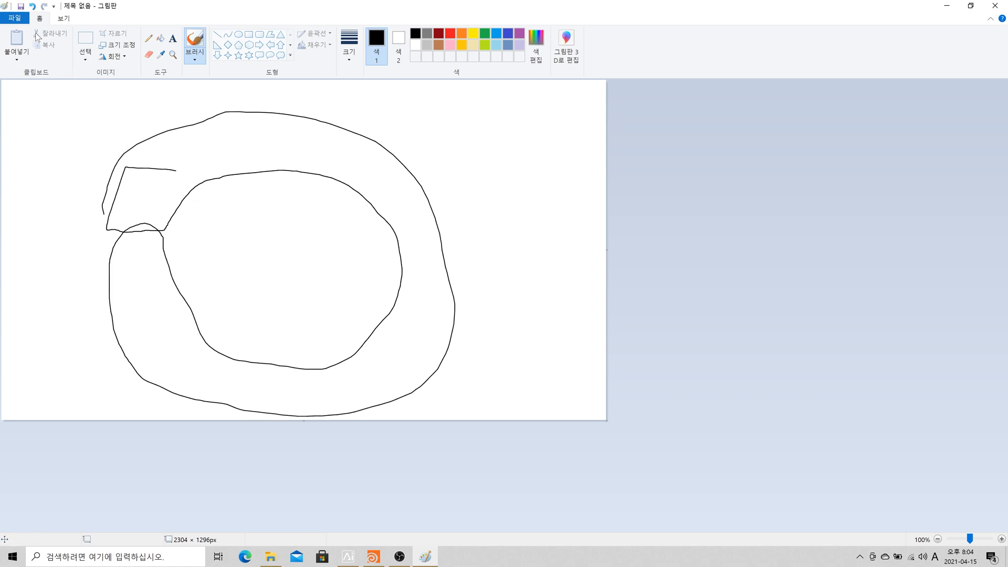
left_click(15, 18)
left_click(37, 33)
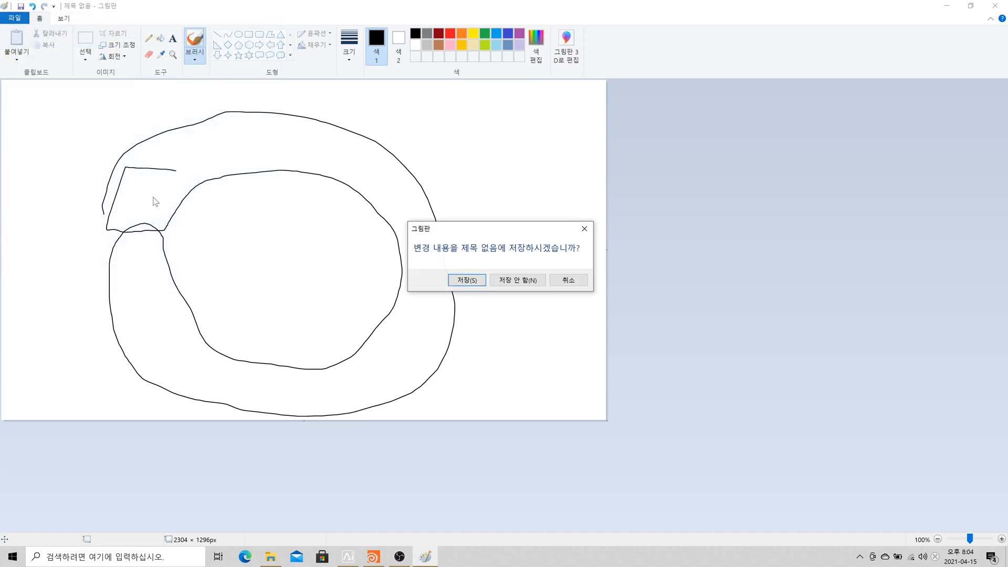
left_click(518, 280)
Sketch a wave across the blank canvas, a small box around its start and a large frame enclosing it
mouse_move(32, 238)
left_mouse_down()
mouse_move(219, 283)
mouse_move(407, 284)
mouse_move(569, 246)
left_mouse_up()
mouse_move(67, 145)
left_mouse_down()
mouse_move(34, 160)
mouse_move(80, 259)
mouse_move(96, 138)
left_mouse_up()
mouse_move(533, 109)
left_mouse_down()
mouse_move(170, 102)
mouse_move(17, 219)
mouse_move(120, 387)
mouse_move(576, 405)
mouse_move(578, 66)
left_mouse_up()
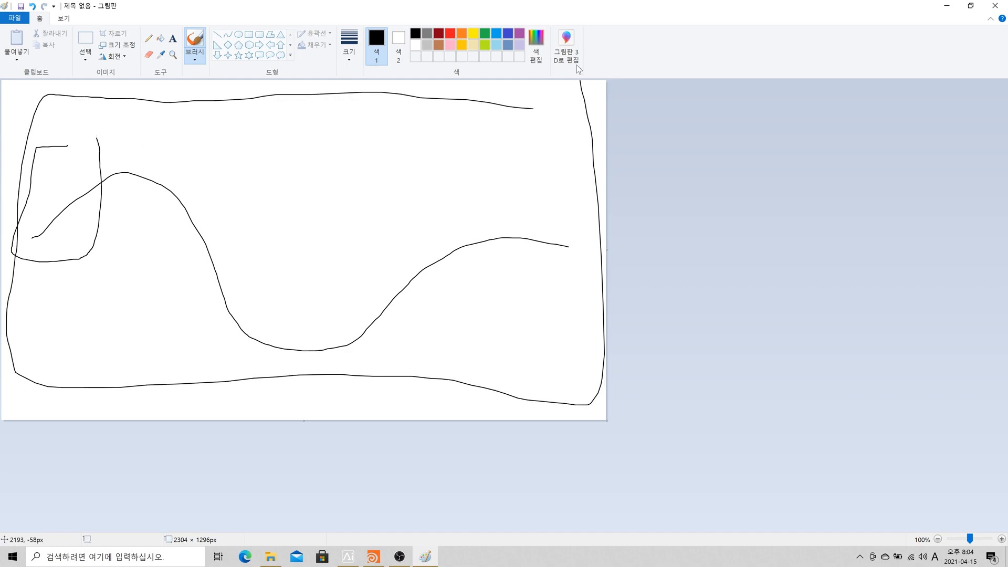
Draw three separate circles inside the large frame and four more overlapping boxes following the wave
mouse_move(363, 166)
left_mouse_down()
mouse_move(308, 192)
mouse_move(376, 167)
left_mouse_up()
mouse_move(91, 347)
left_mouse_down()
mouse_move(149, 339)
mouse_move(95, 345)
left_mouse_up()
mouse_move(532, 371)
left_mouse_down()
mouse_move(543, 296)
mouse_move(528, 373)
left_mouse_up()
mouse_move(157, 149)
left_mouse_down()
mouse_move(98, 174)
mouse_move(191, 205)
mouse_move(190, 162)
left_mouse_up()
mouse_move(221, 189)
left_mouse_down()
mouse_move(175, 185)
mouse_move(212, 298)
mouse_move(250, 198)
left_mouse_up()
mouse_move(274, 262)
left_mouse_down()
mouse_move(243, 259)
mouse_move(293, 358)
mouse_move(297, 273)
left_mouse_up()
mouse_move(360, 300)
left_mouse_down()
mouse_move(302, 315)
mouse_move(387, 361)
mouse_move(360, 289)
left_mouse_up()
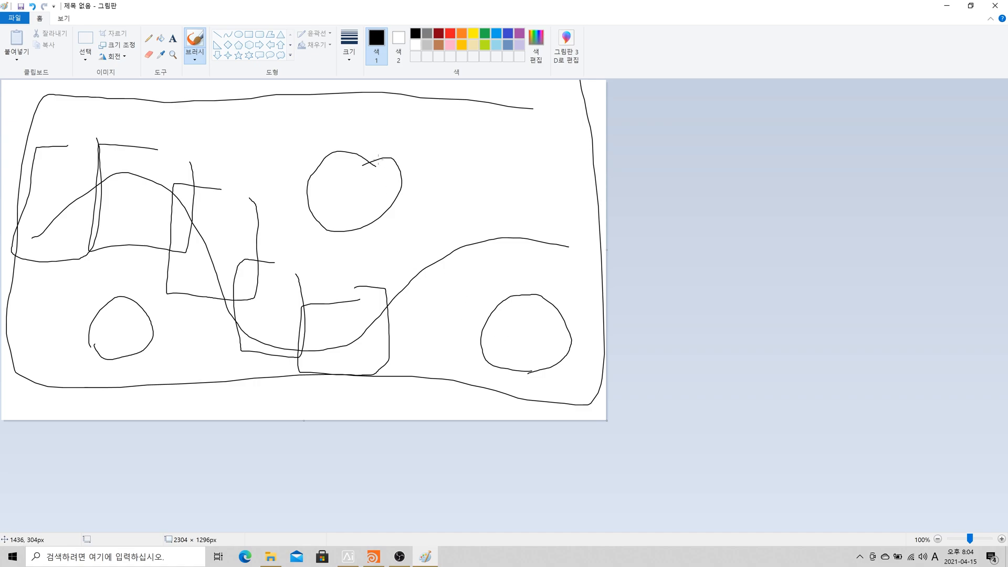
Mark the upper and lower-left circles with arrows, put a cross in the lower-left one, and draw two long strokes across the canvas
mouse_move(364, 117)
left_mouse_down()
mouse_move(363, 178)
mouse_move(349, 174)
left_mouse_up()
mouse_move(116, 273)
left_mouse_down()
mouse_move(126, 309)
mouse_move(116, 339)
mouse_move(131, 339)
left_mouse_up()
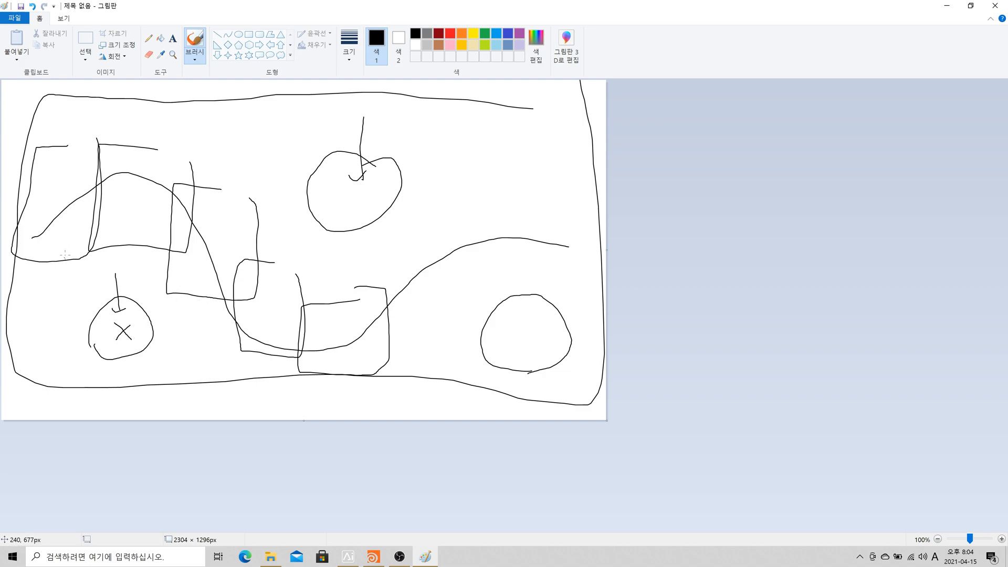
mouse_move(32, 271)
left_mouse_down()
mouse_move(95, 232)
mouse_move(164, 273)
mouse_move(273, 418)
mouse_move(607, 277)
left_mouse_up()
mouse_move(585, 187)
left_mouse_down()
mouse_move(526, 182)
mouse_move(276, 261)
mouse_move(115, 137)
mouse_move(61, 136)
left_mouse_up()
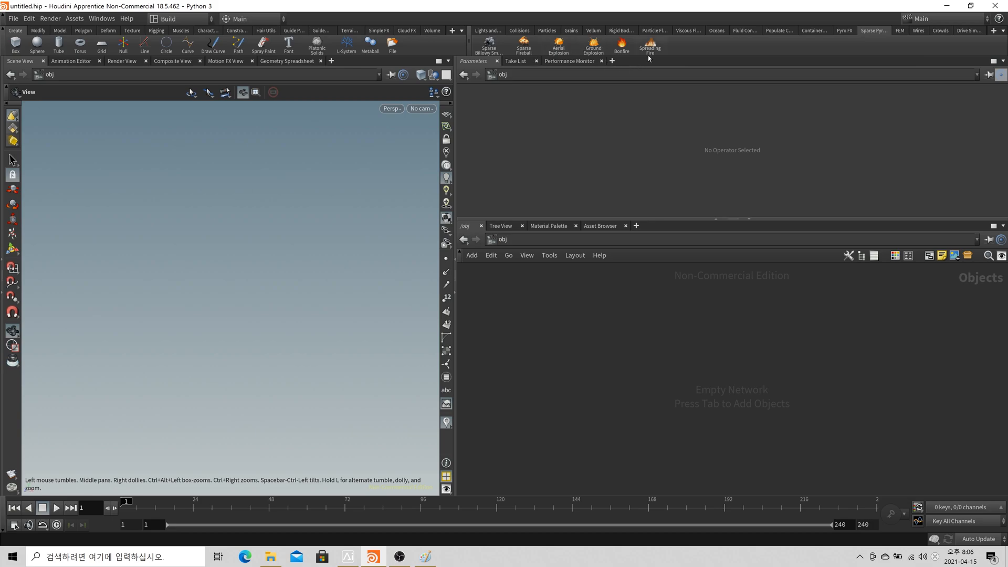
Switch to Houdini, add a Geometry node at object level and go inside it
key("Tab")
mouse_move(577, 355)
key("Return")
left_click(577, 354)
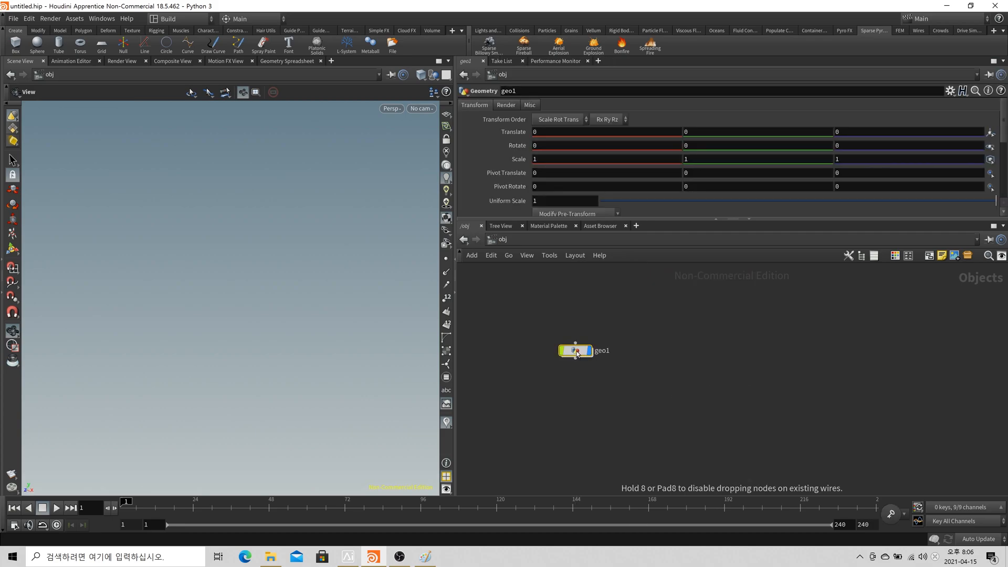
double_click(577, 353)
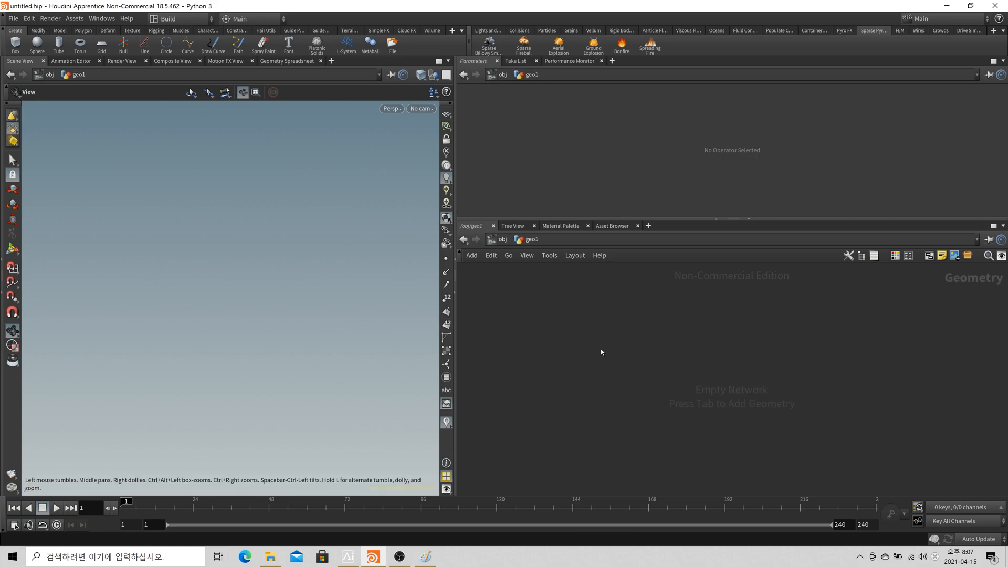
Compare the available pyro nodes with the Pyro FX and Sparse Pyro FX shelf tools
key("Tab")
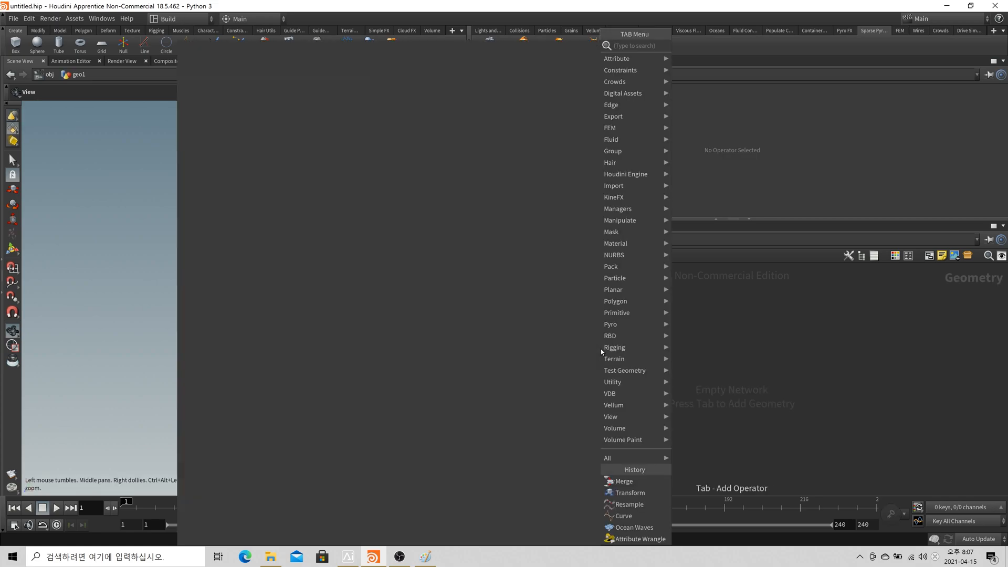
type("pyro")
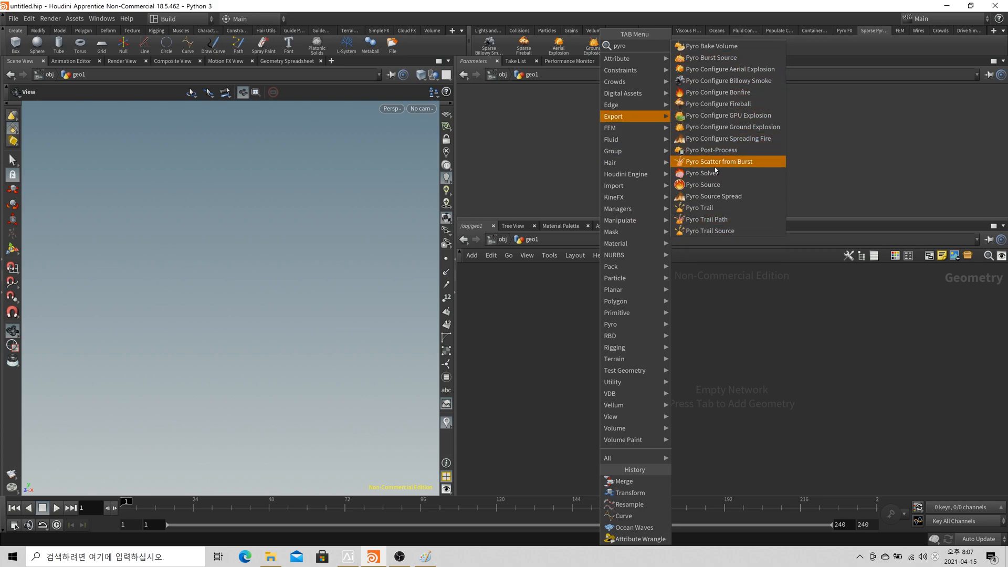
left_click(845, 32)
left_click(845, 32)
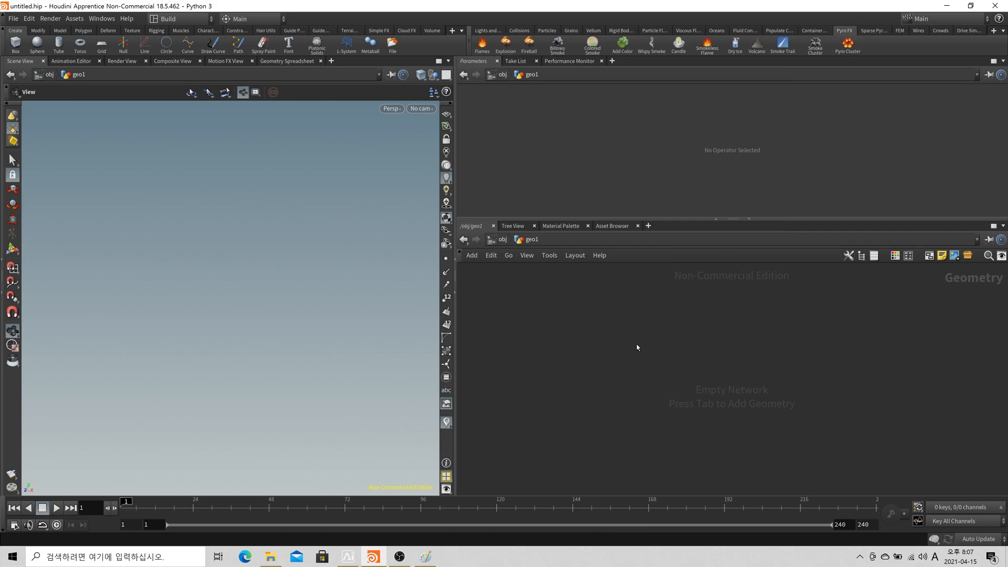
key("Tab")
type("pyro")
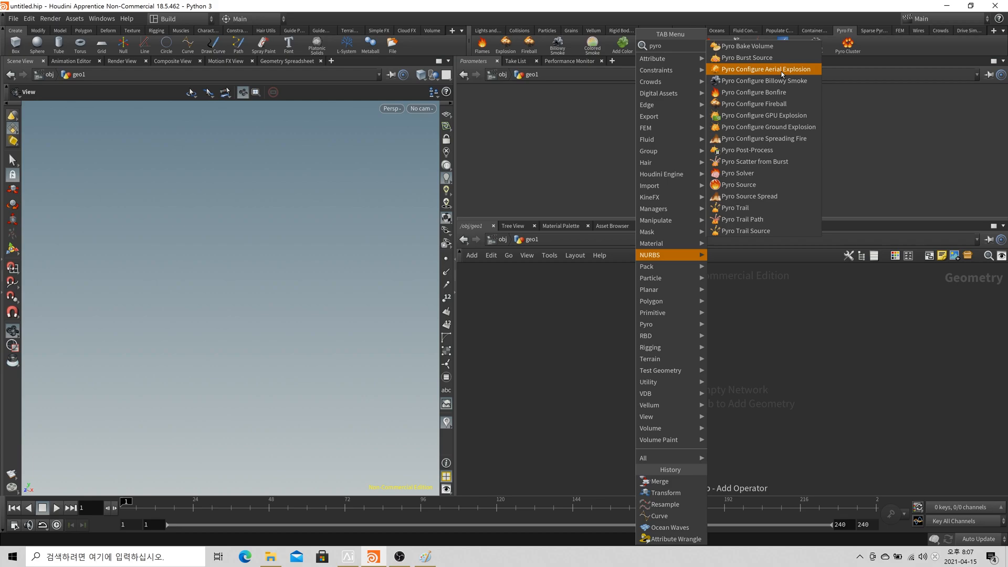
left_click(874, 31)
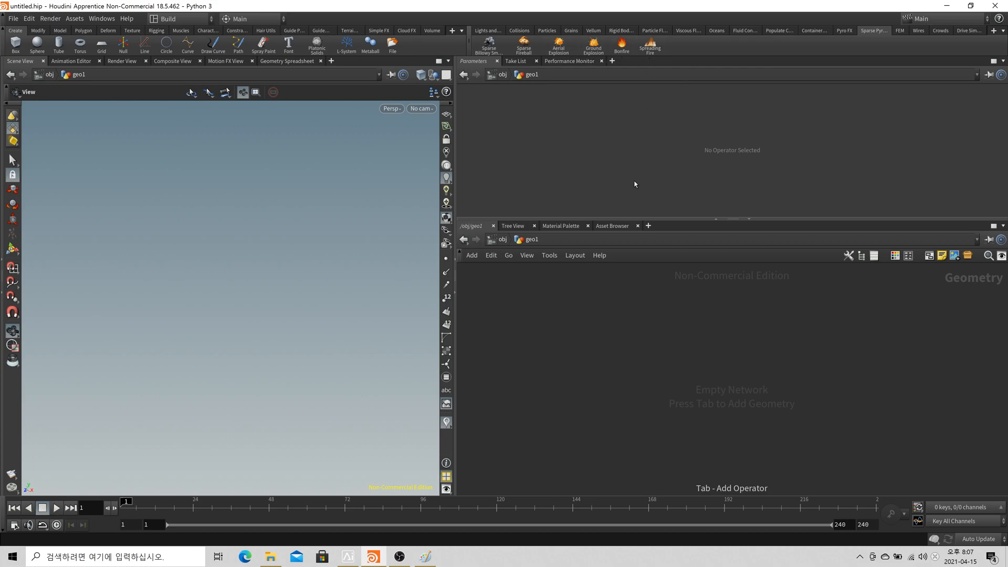
Add the Pyro Configure Billowy Smoke setup to the geo1 network
key("Tab")
type("pyro")
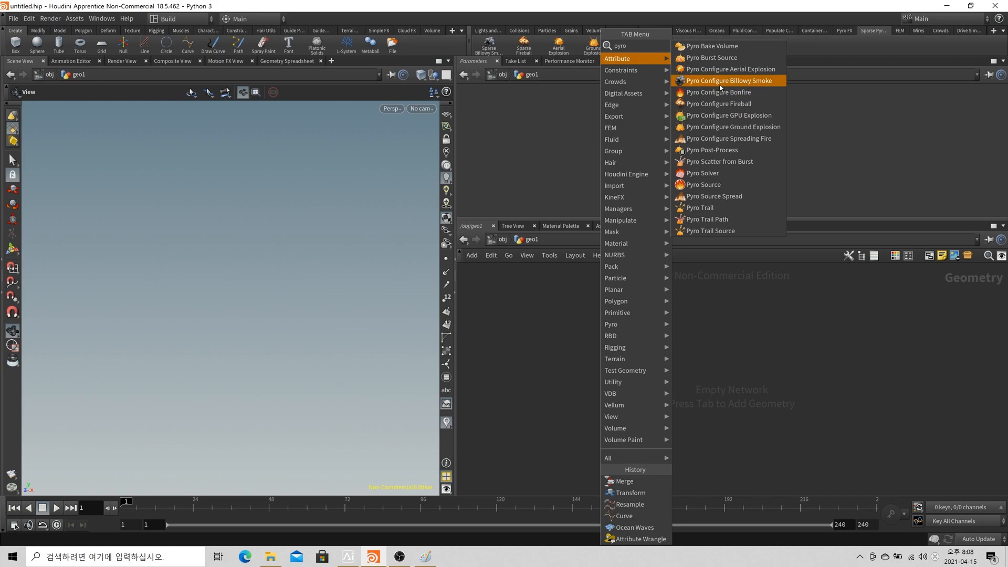
left_click(762, 84)
left_click(612, 329)
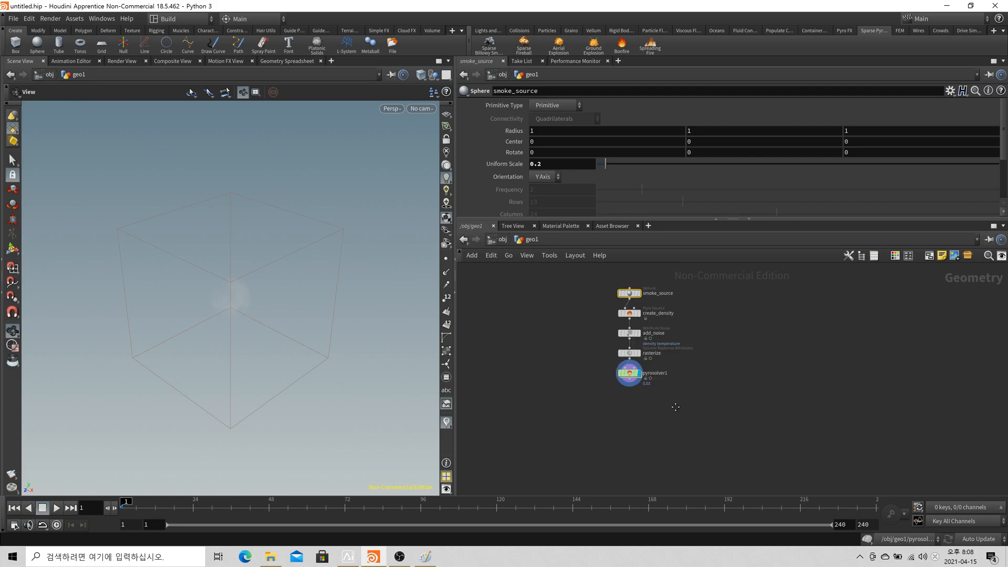
Play the billowy smoke simulation in the viewport and return to the first frame
left_click_drag(371, 371, 351, 381)
scroll(598, 350, "up", 3)
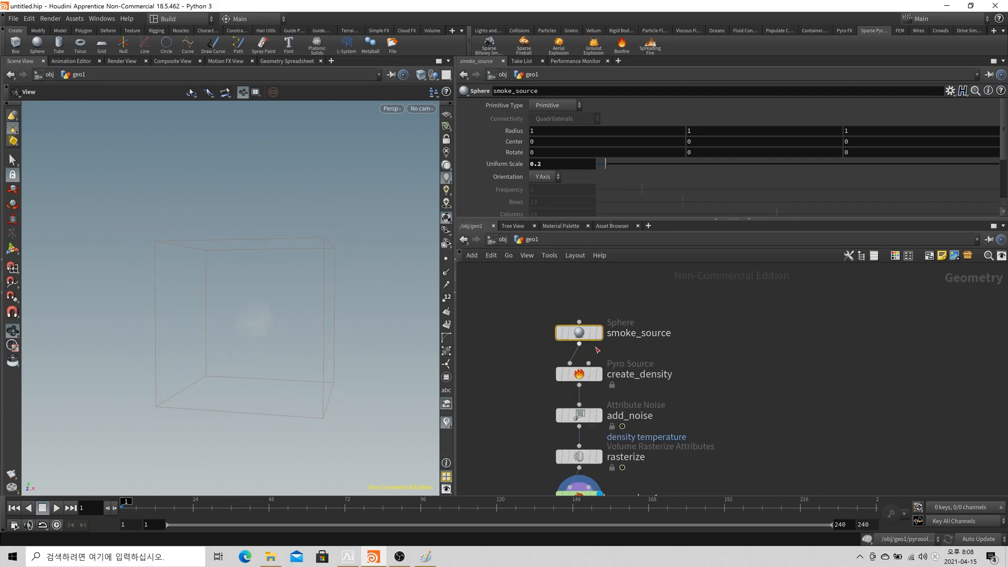
scroll(279, 326, "down", 4)
middle_click_drag(282, 335, 236, 358)
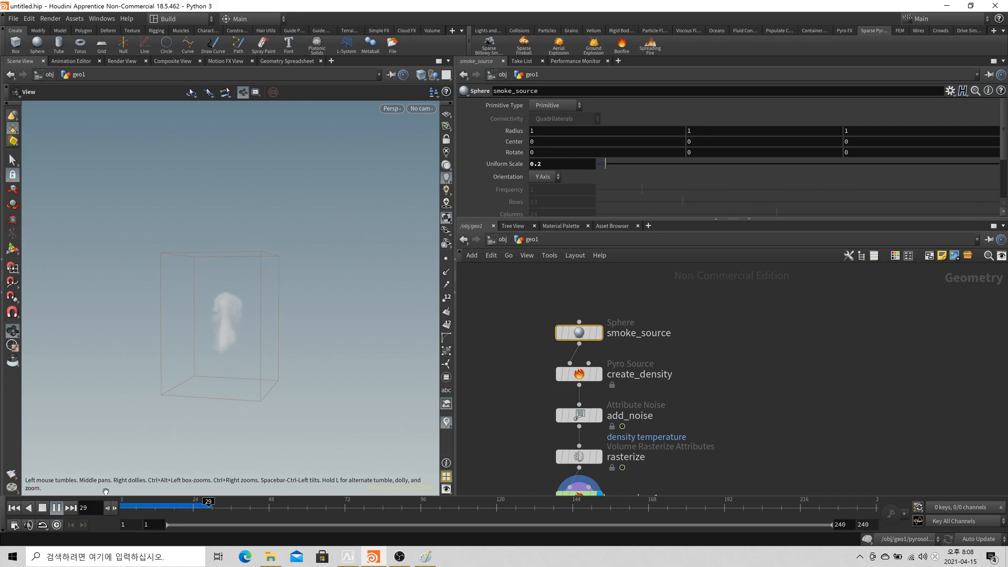
left_click(14, 508)
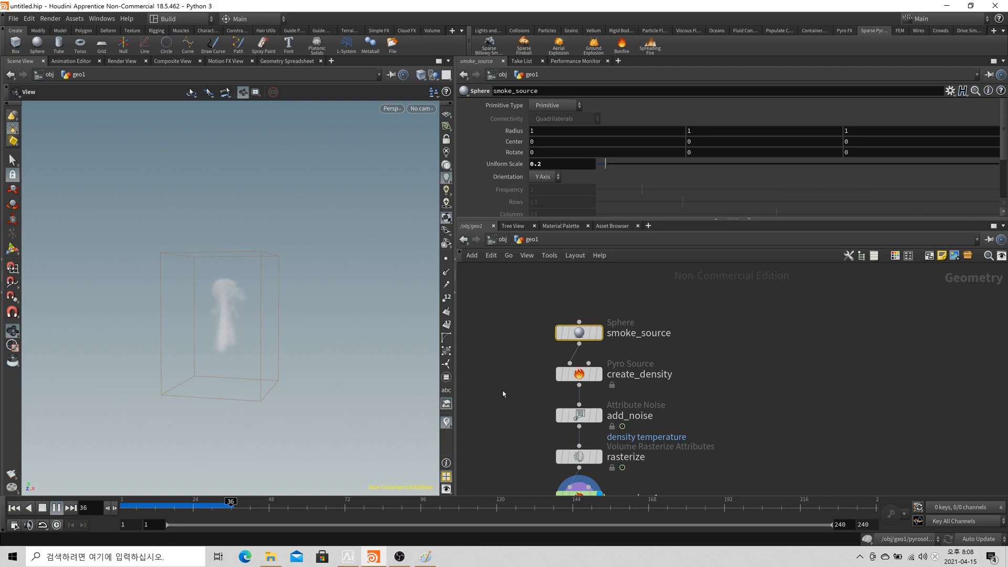
Move the smoke_source sphere aside and connect a Test Geometry: Pig Head to create_density in its place
left_click_drag(585, 336, 690, 319)
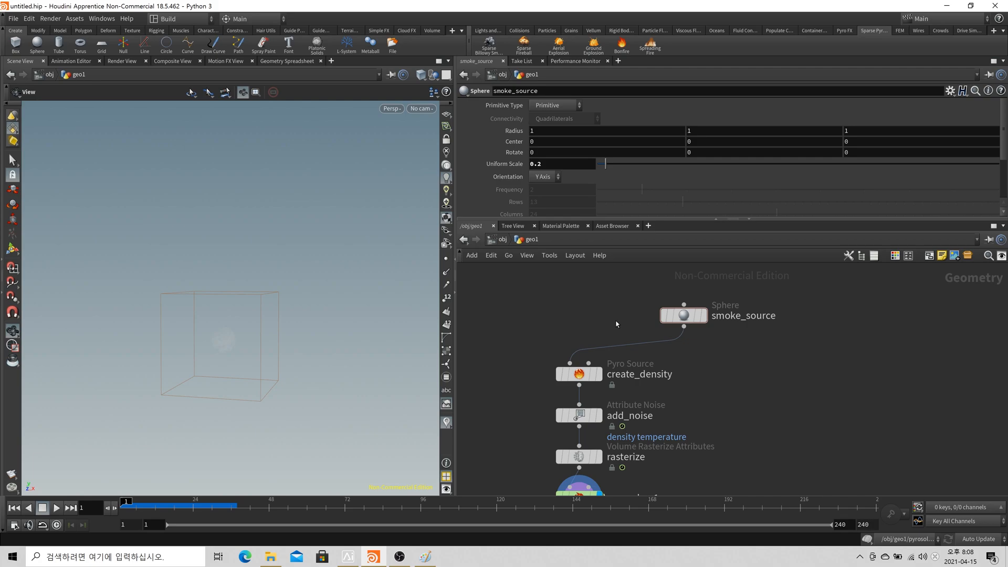
key("Tab")
type("test")
key("Down")
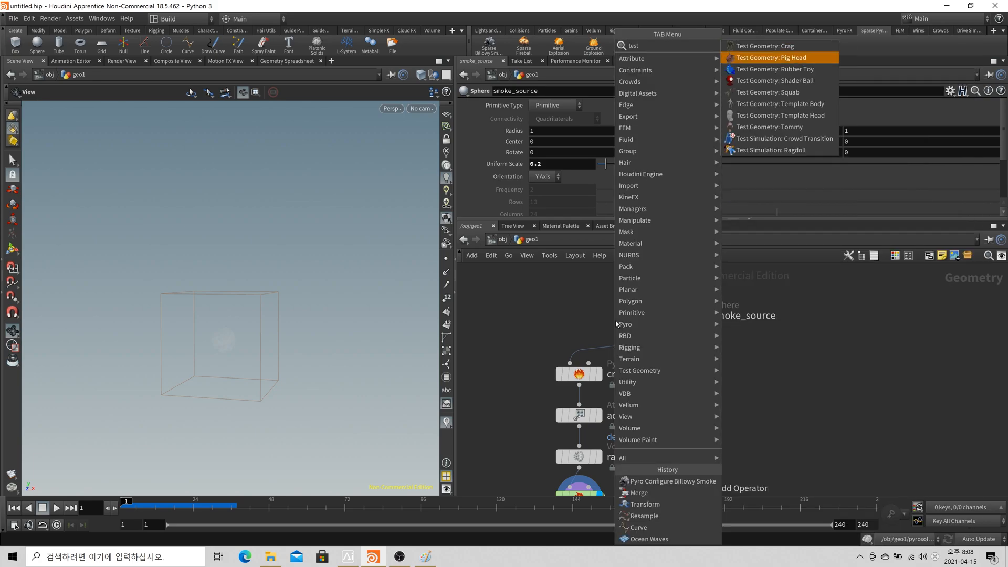
key("Return")
left_click(615, 321)
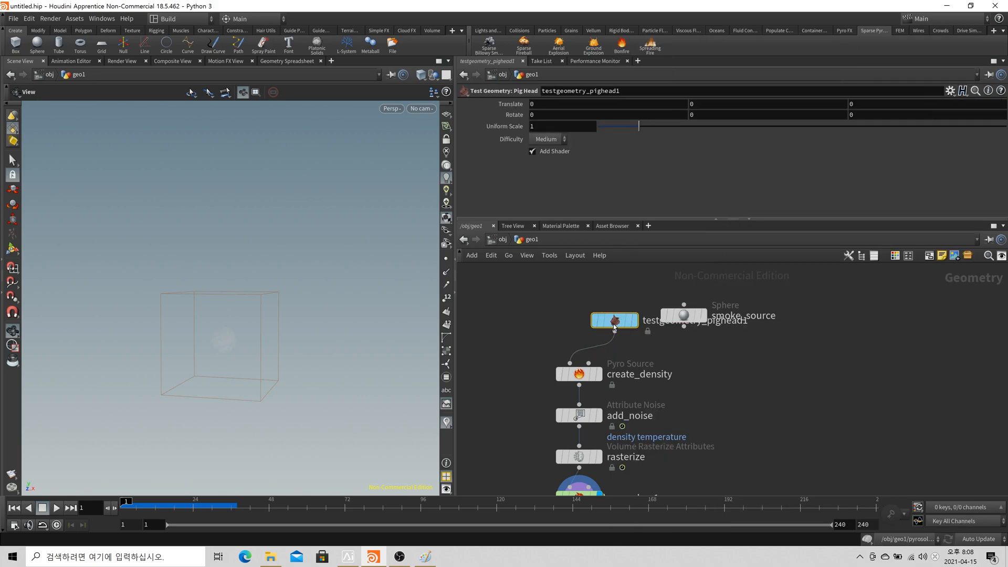
left_click_drag(615, 326, 581, 322)
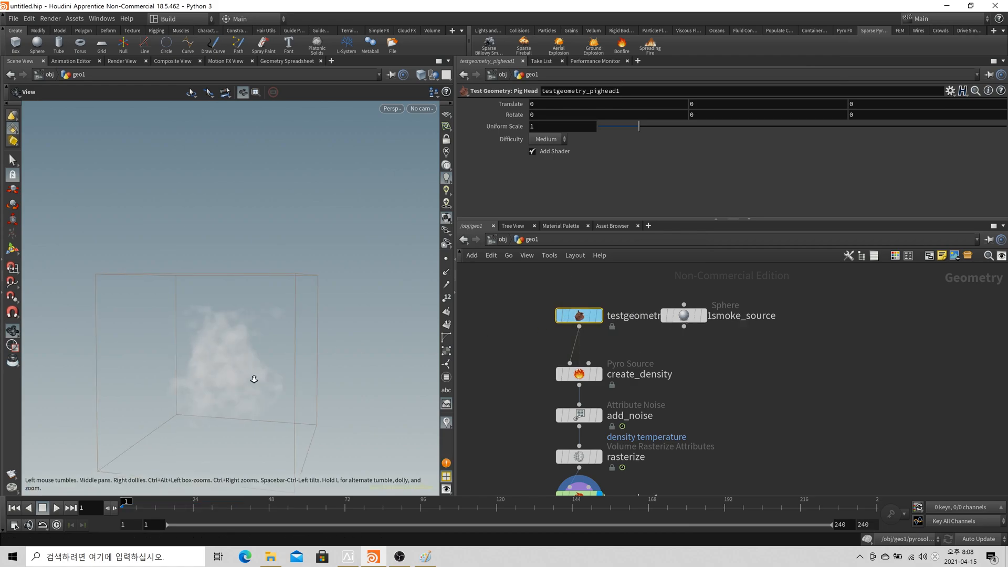
Play the smoke simulation emitted from the pig head and return to the first frame
right_click_drag(255, 378, 128, 399)
left_click_drag(129, 398, 101, 478)
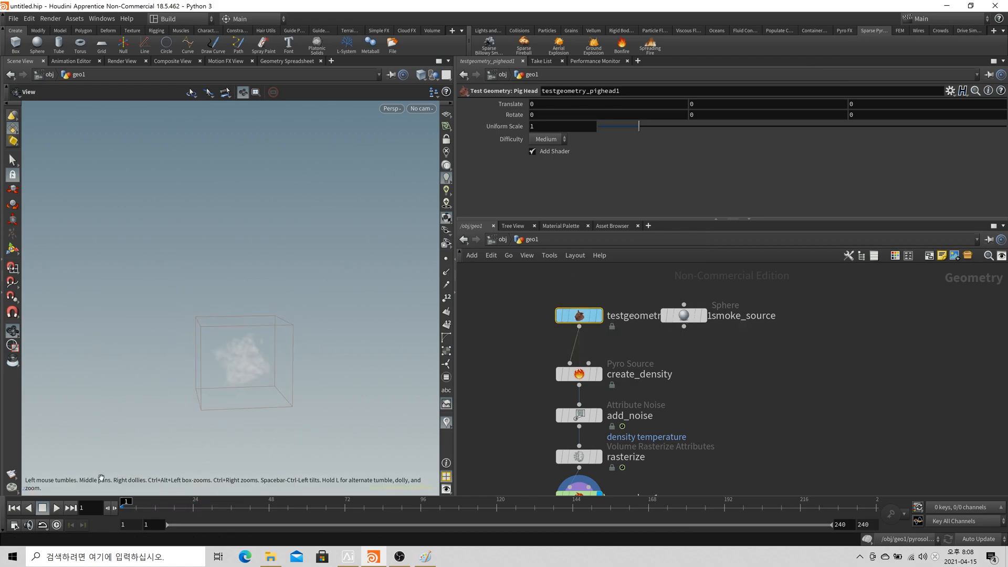
left_click(57, 508)
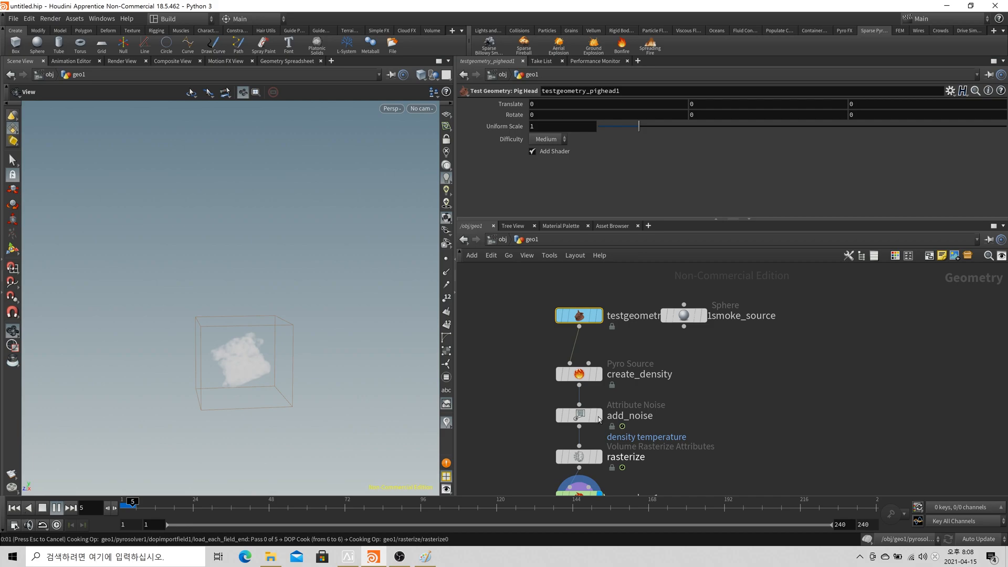
scroll(602, 420, "down", 3)
left_click(14, 508)
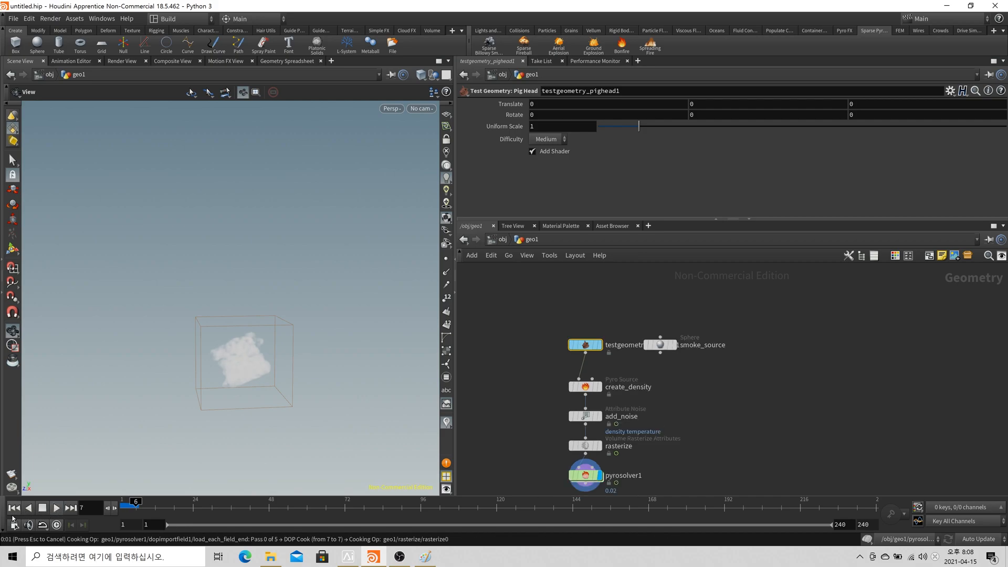
left_click(15, 509)
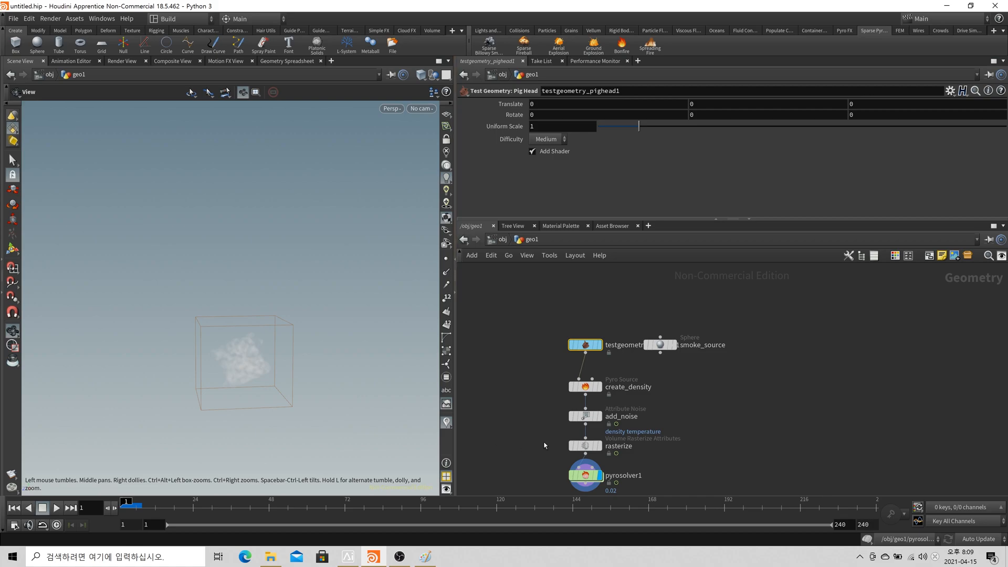
Set the Voxel Size of pyrosolver1 to 0.1
left_click(582, 479)
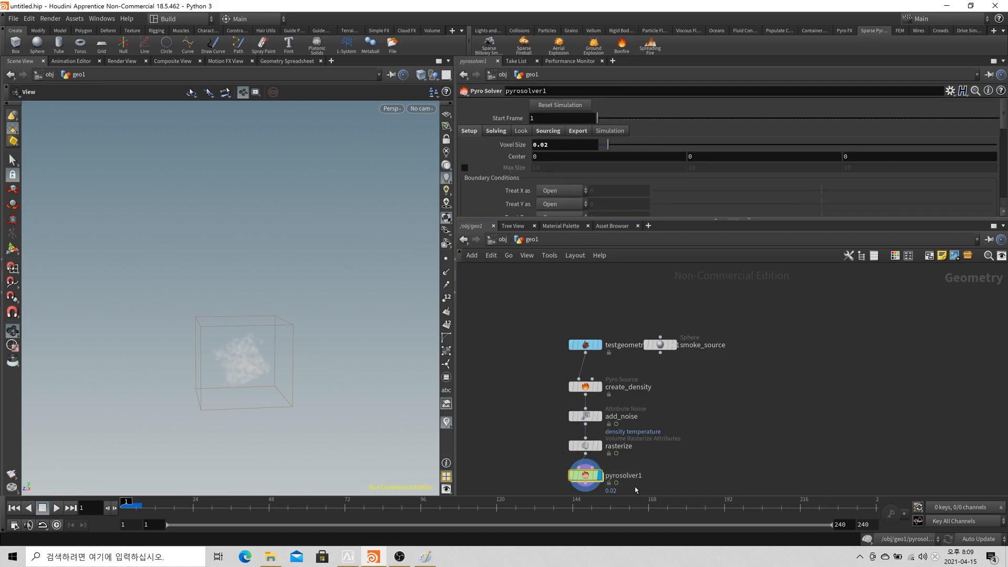
double_click(541, 145)
type("0.1")
key("Return")
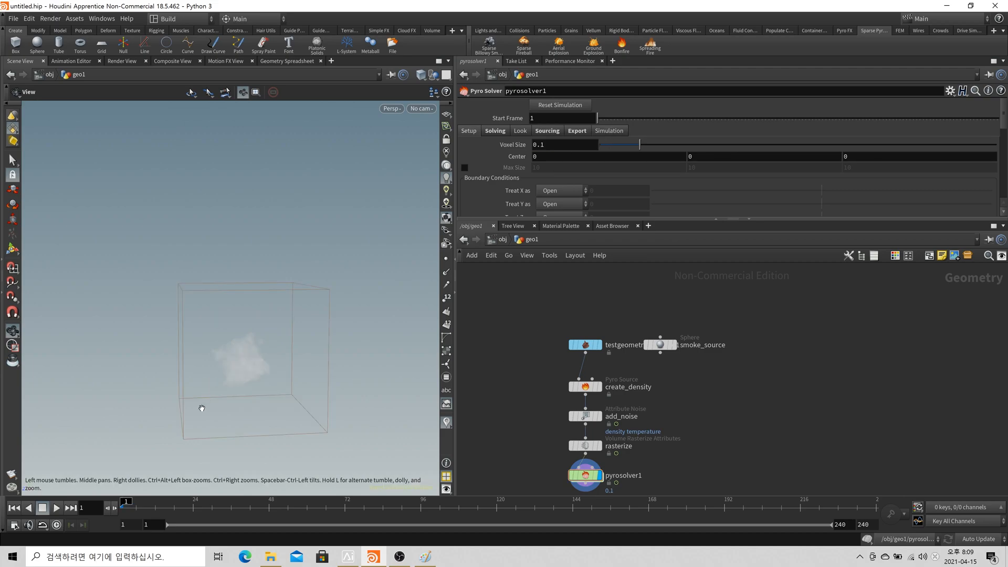
Play the coarser pig head smoke simulation from the first frame, inspect it from another angle, and rewind
left_click(56, 508)
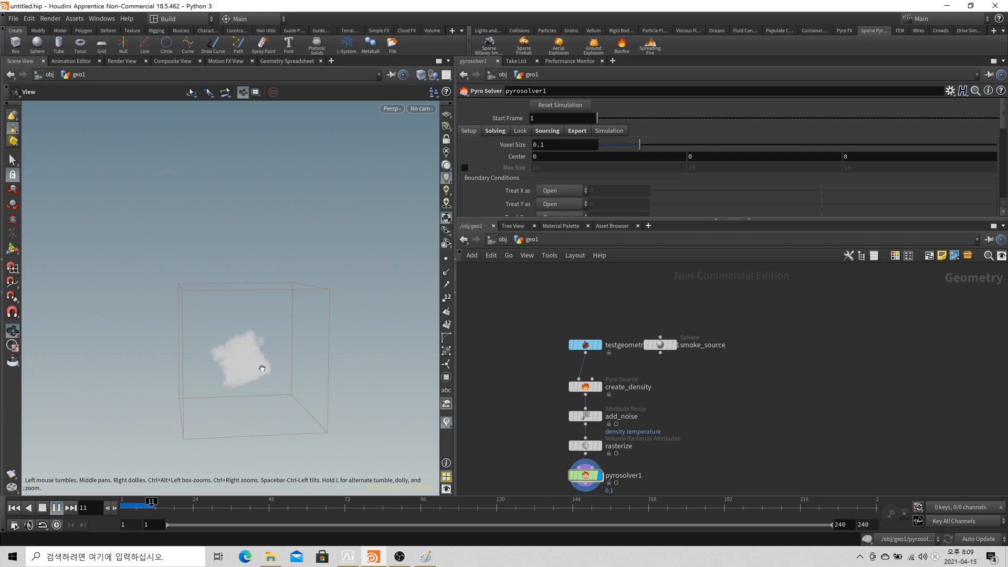
left_click(43, 508)
left_click_drag(220, 341, 325, 336)
left_click(14, 510)
left_click(56, 508)
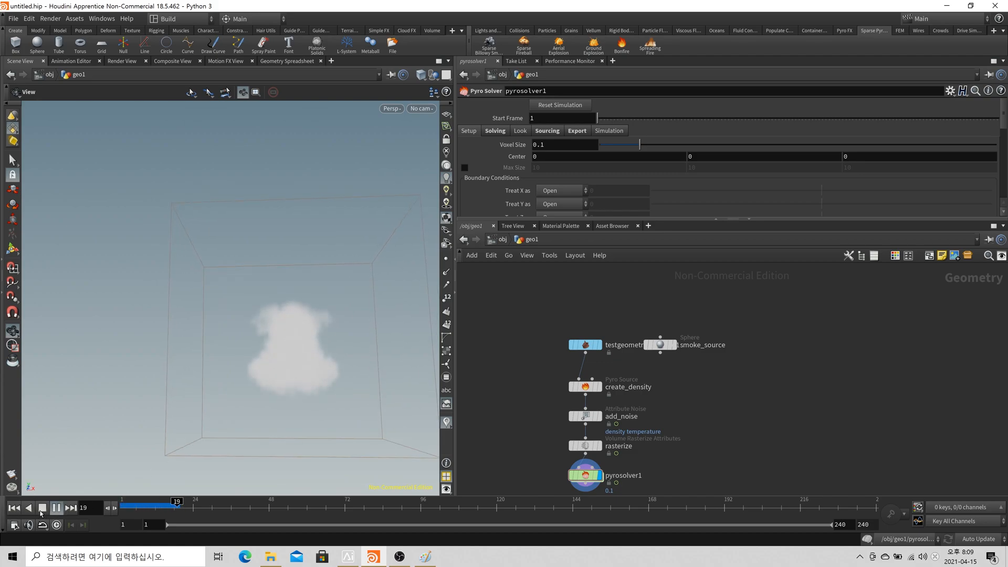
left_click(19, 510)
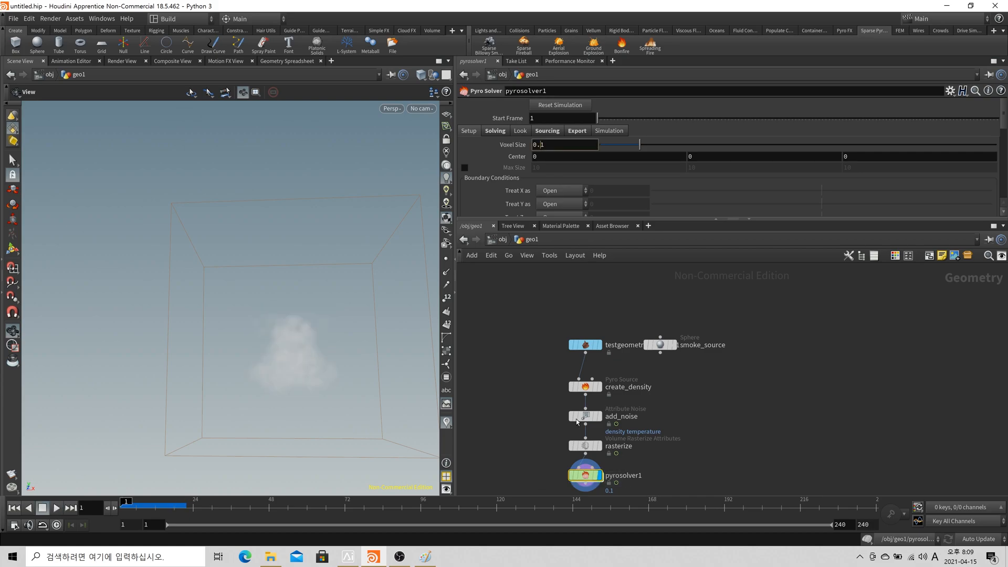
Display the create_density points in the viewport and select that node to show its parameters
left_click(598, 345)
left_click(598, 387)
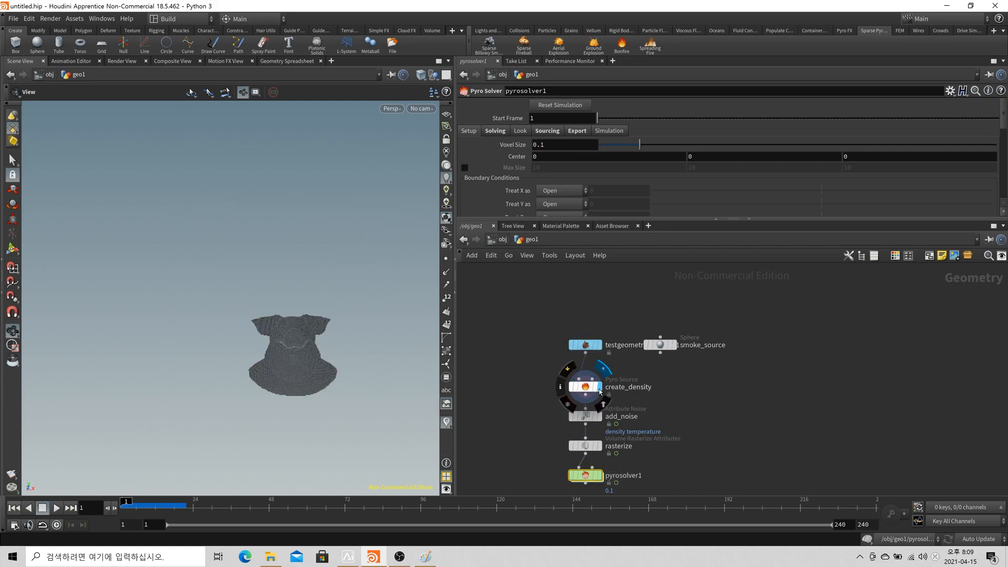
left_click(602, 389)
Set the Particle Separation of create_density to 0.1 and inspect the point cloud
double_click(538, 156)
type("1")
key("Return")
left_click_drag(315, 357, 262, 374)
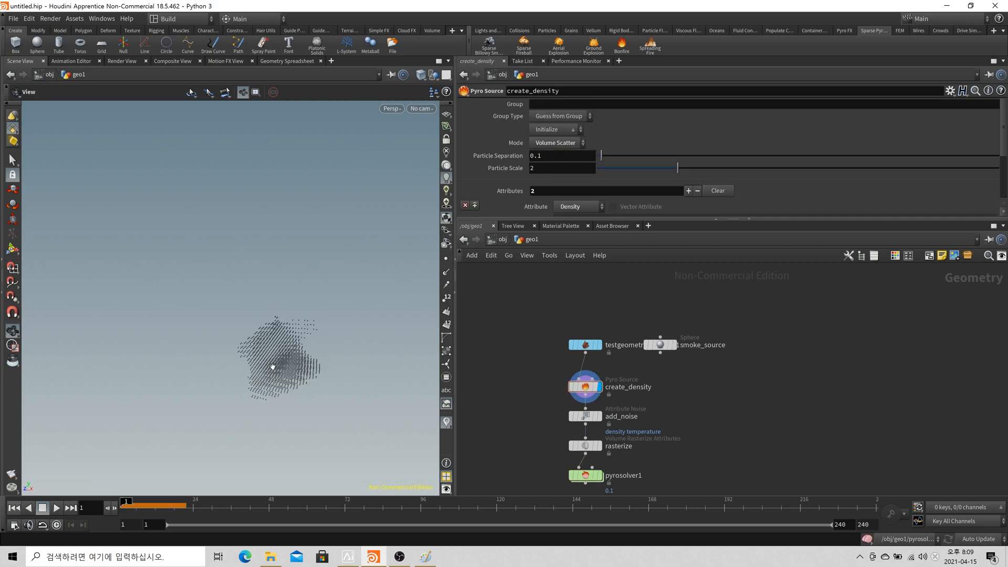
Set the Particle Separation of create_density to 0.05 and select pyrosolver1
double_click(538, 156)
type("05")
key("Return")
left_click(585, 476)
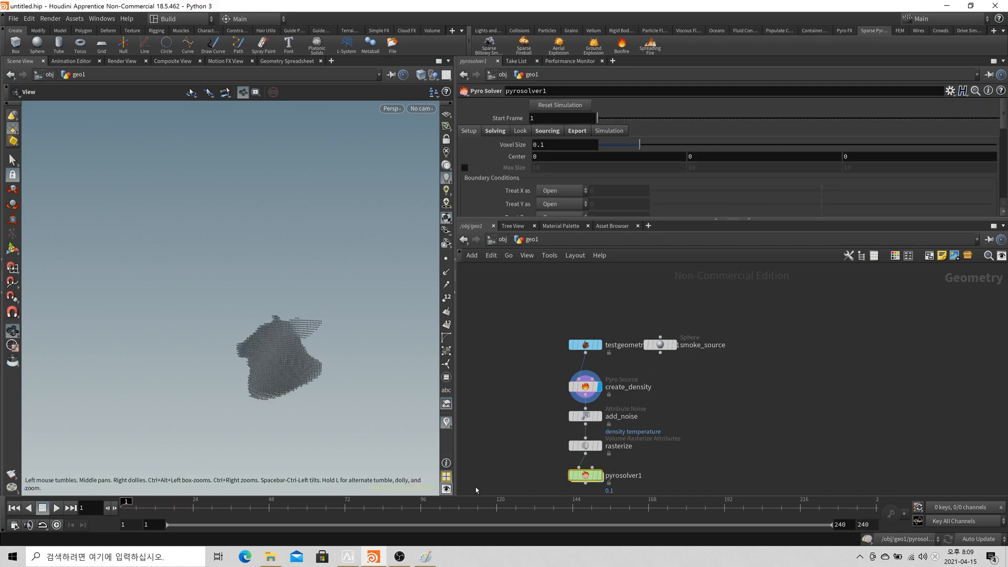
Display pyrosolver1 in the viewport, play the smoke simulation to frame 52, and inspect it from another angle
left_click(600, 477)
left_click(56, 508)
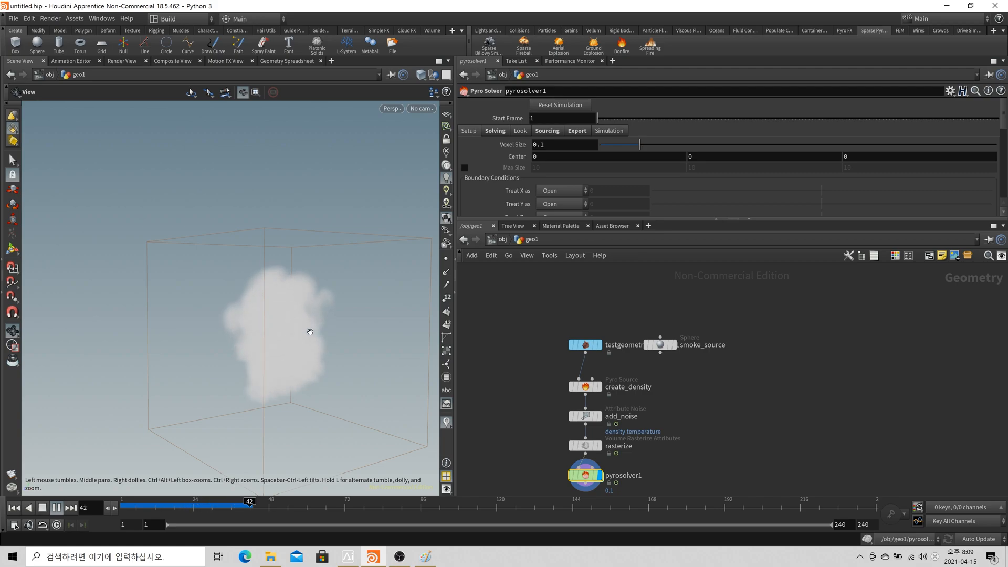
left_click(56, 508)
mouse_move(327, 329)
left_mouse_down()
mouse_move(392, 327)
mouse_move(310, 336)
left_mouse_up()
Display the testgeometry_pighead1 node in the viewport and move the smoke_source node clear of it in the network
middle_click_drag(691, 408, 700, 373)
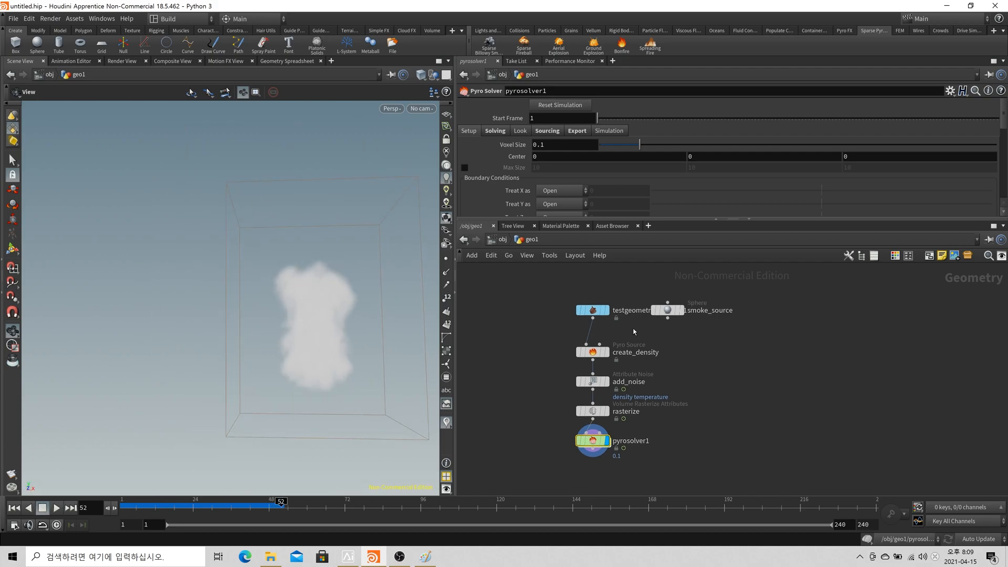
left_click(605, 310)
left_click_drag(680, 319, 757, 320)
scroll(604, 326, "up", 3)
left_click_drag(604, 319, 604, 299)
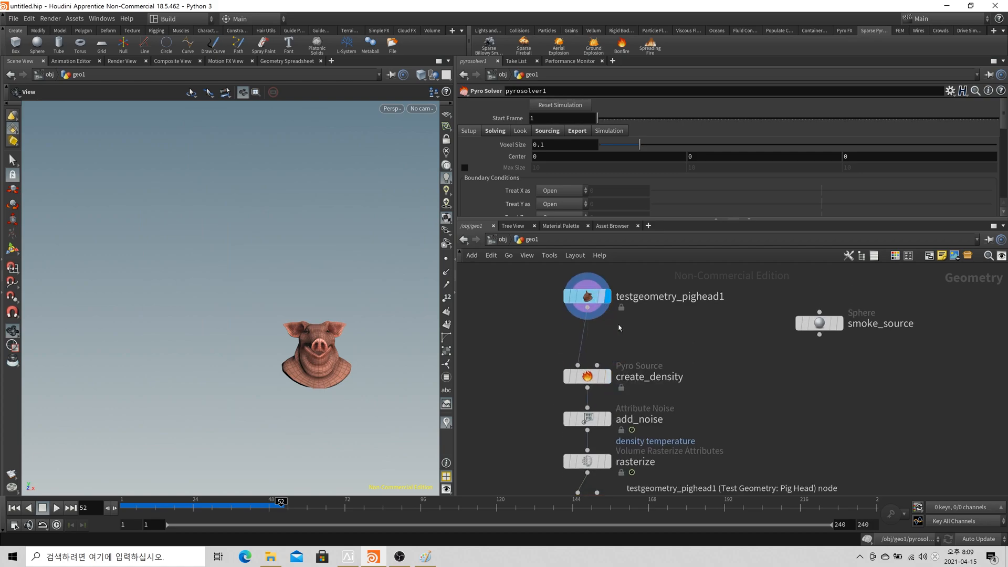
Display the create_density point cloud and select that node to view its Pyro Source parameters
left_click_drag(604, 377, 604, 364)
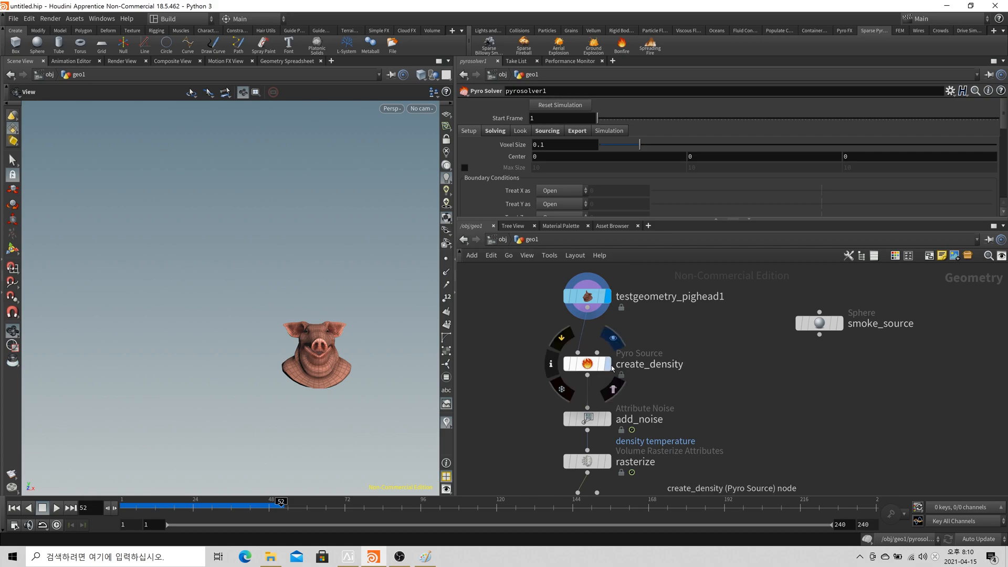
left_click(609, 364)
left_click(594, 364)
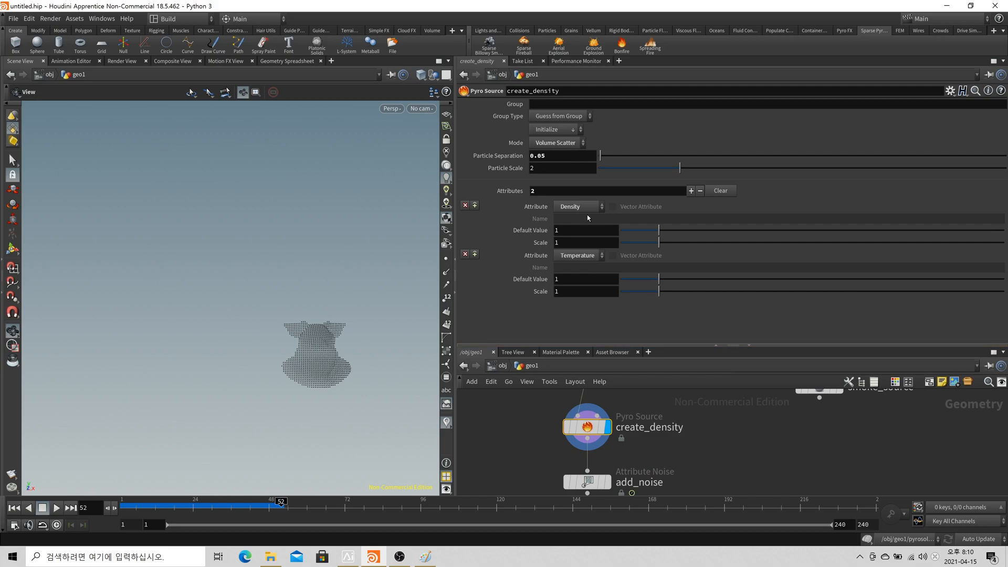
left_click_drag(621, 347, 659, 280)
Display the add_noise node and review its noise remap, pulse duration and element size parameters
middle_click_drag(682, 414, 679, 367)
left_click(605, 407)
left_click_drag(585, 407, 585, 395)
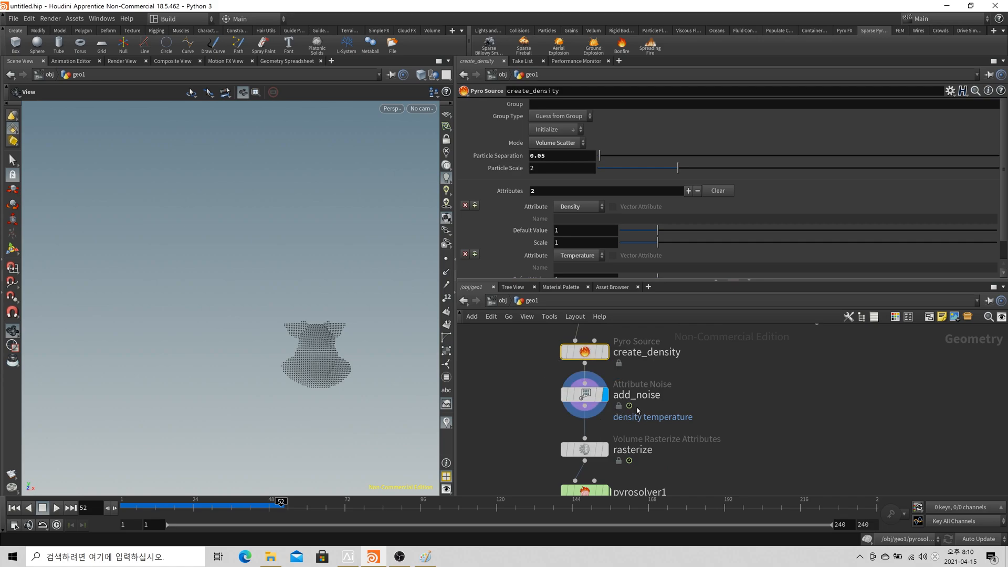
left_click(578, 394)
scroll(566, 219, "down", 5)
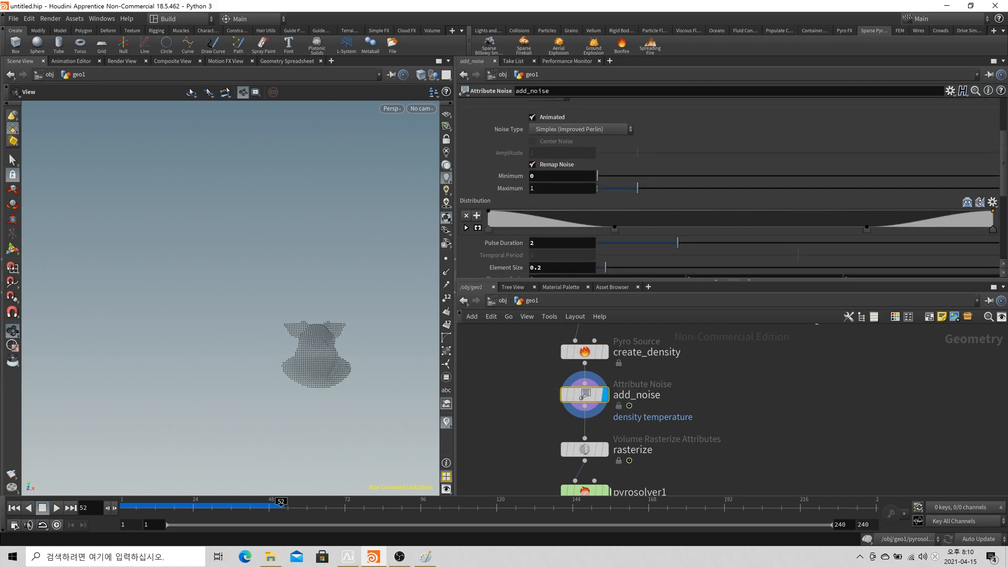
scroll(588, 231, "down", 2)
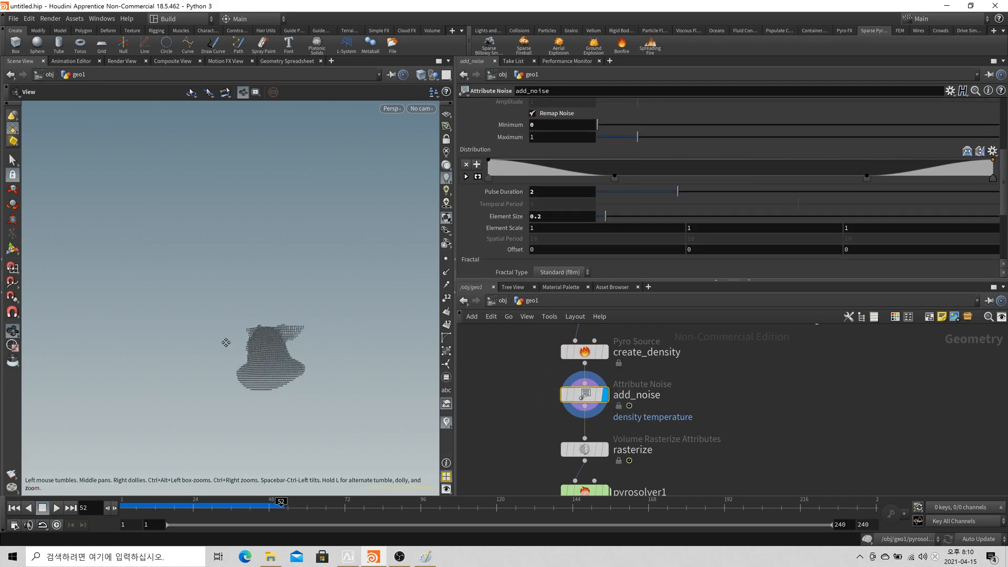
scroll(593, 420, "down", 1)
Display the rasterize node, show its parameters, and inspect the rasterized density volume from another angle
left_click_drag(592, 422, 592, 412)
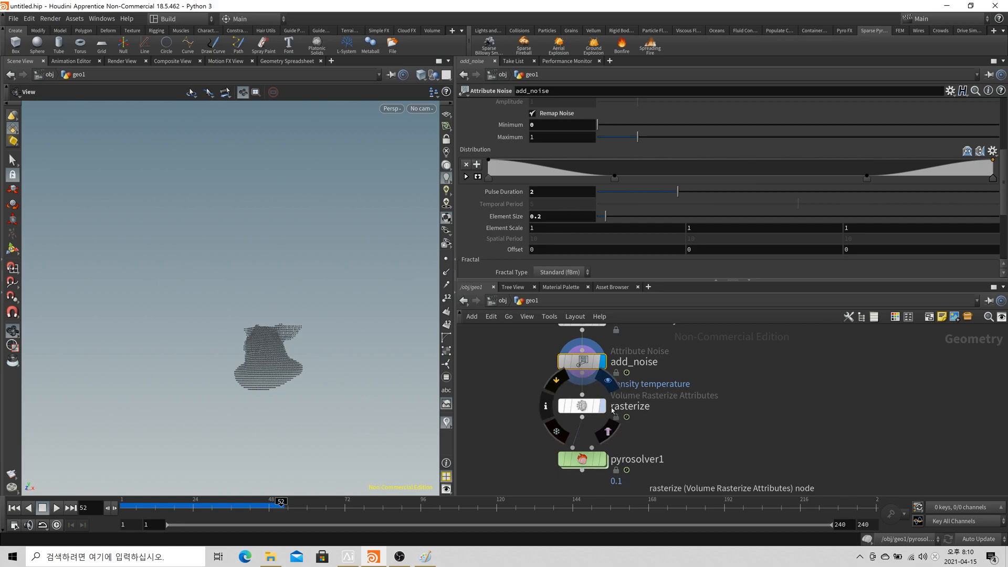
left_click(603, 407)
left_click(562, 411)
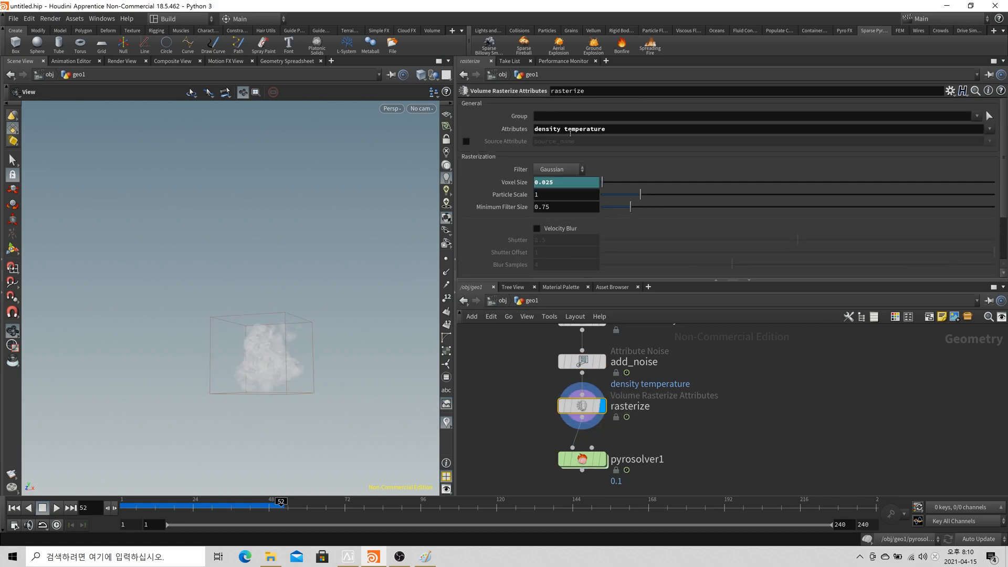
left_click_drag(266, 349, 231, 281)
scroll(232, 306, "down", 3)
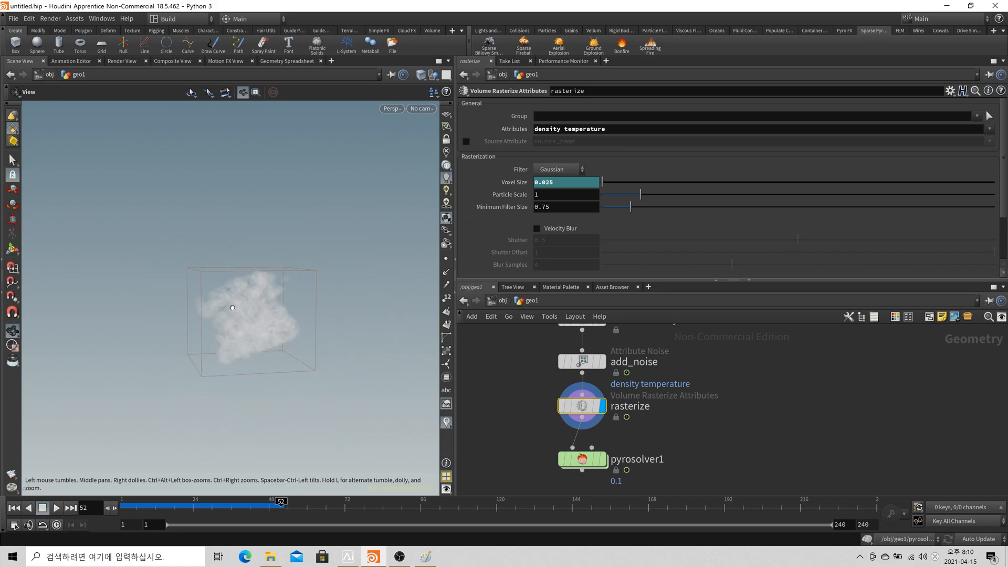
scroll(651, 391, "down", 2)
scroll(651, 392, "down", 4)
left_click_drag(620, 418, 623, 435)
scroll(638, 430, "up", 3)
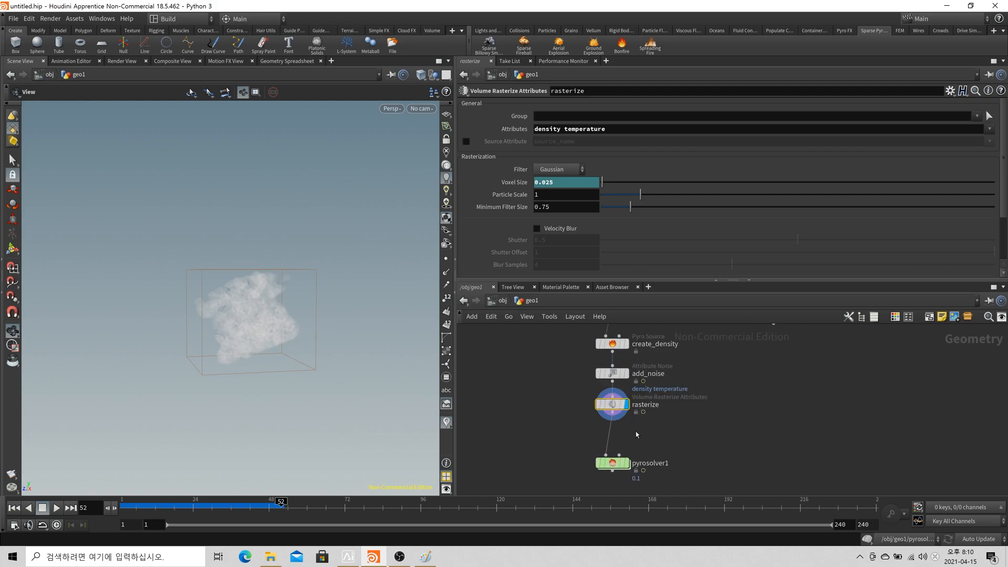
Rewind to frame 1 and display the pyrosolver1 result with its parameters shown
left_click(647, 465)
left_click(15, 508)
left_click(628, 462)
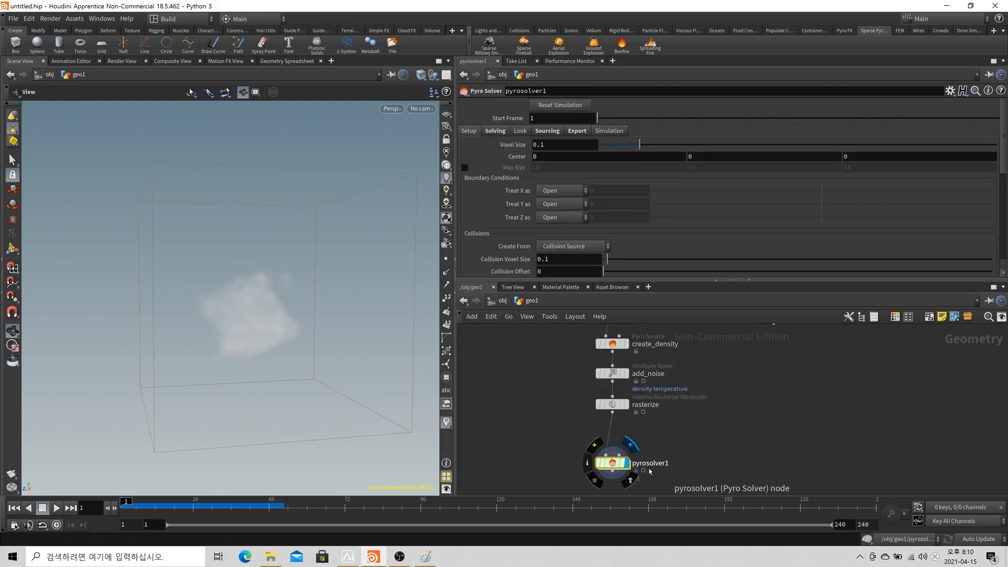
Look inside pyrosolver1 at its FORCES subnet, go up to the solver's internal network, and enter dopnet1
scroll(628, 461, "up", 2)
middle_click_drag(647, 462, 680, 427)
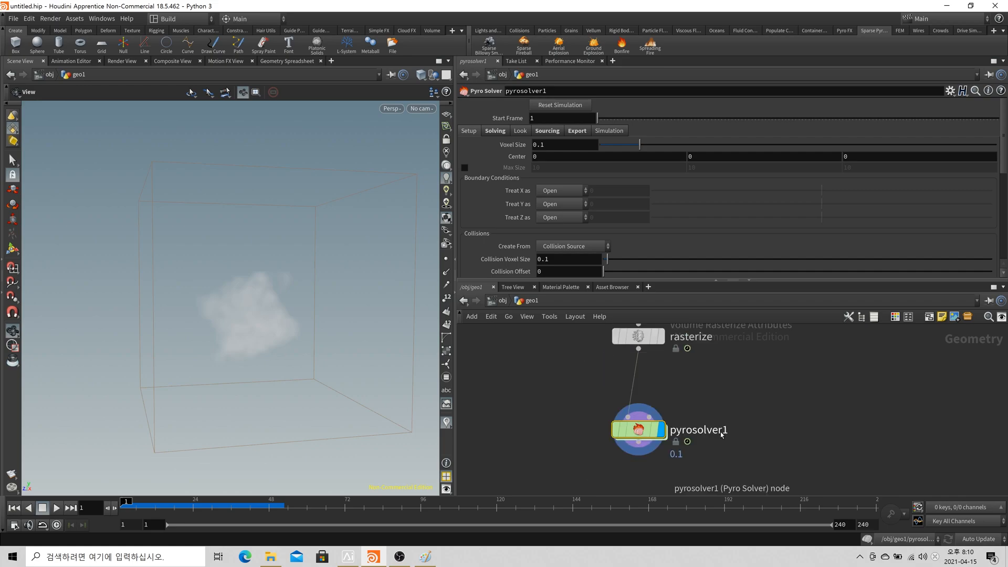
double_click(641, 432)
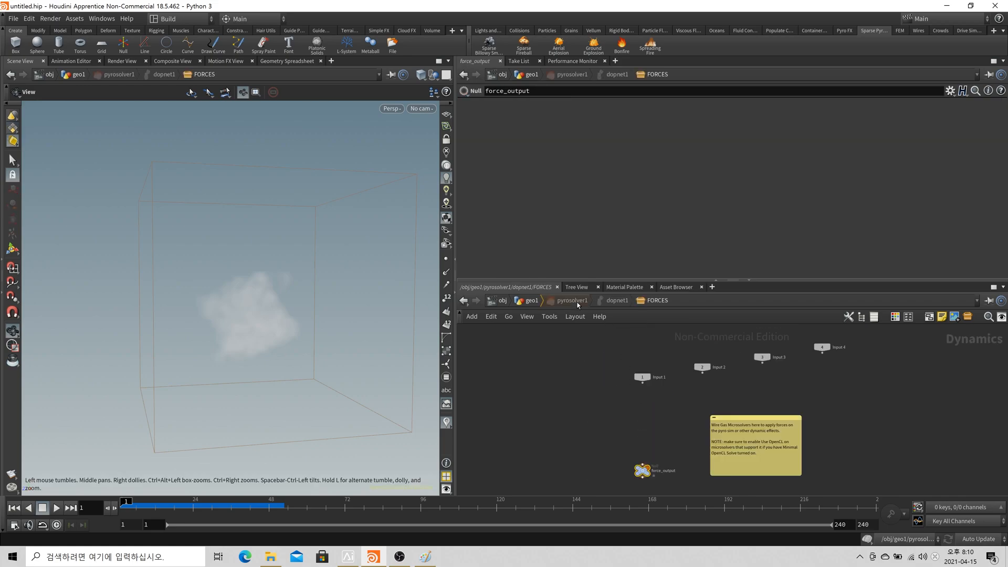
left_click(572, 300)
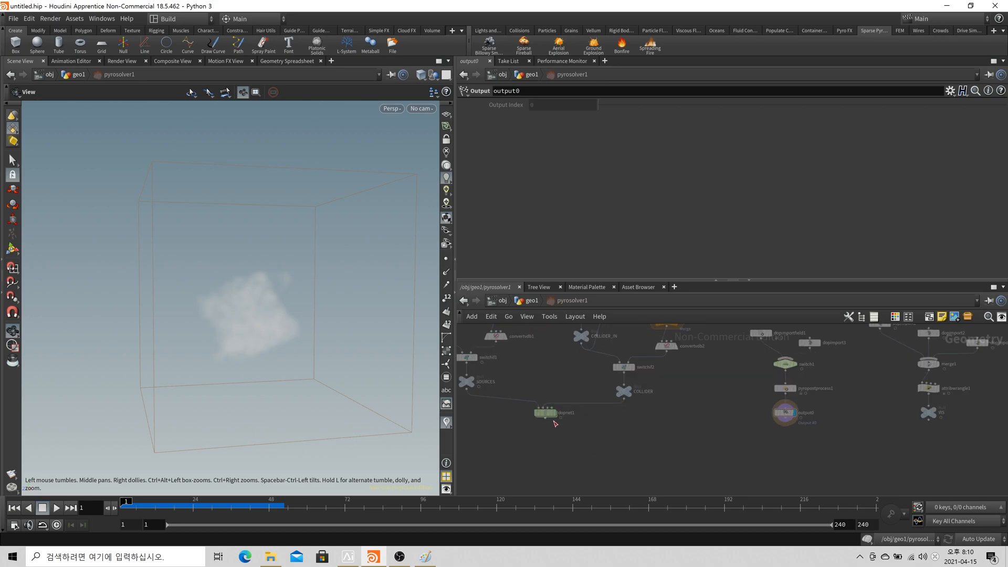
scroll(555, 423, "up", 3)
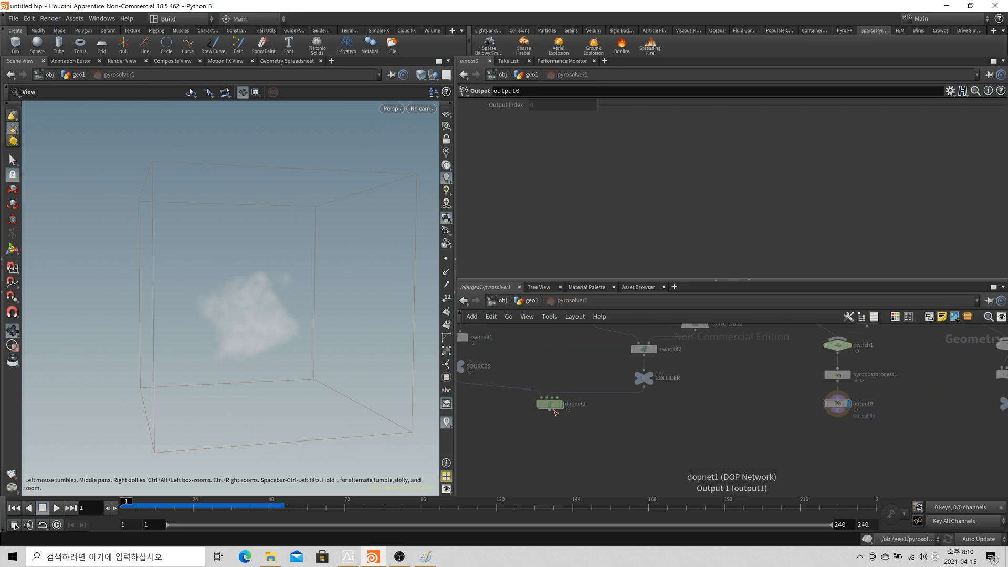
double_click(554, 409)
Locate the sparse pyro_solver node within dopnet1 and select it to show its parameters
scroll(635, 464, "up", 3)
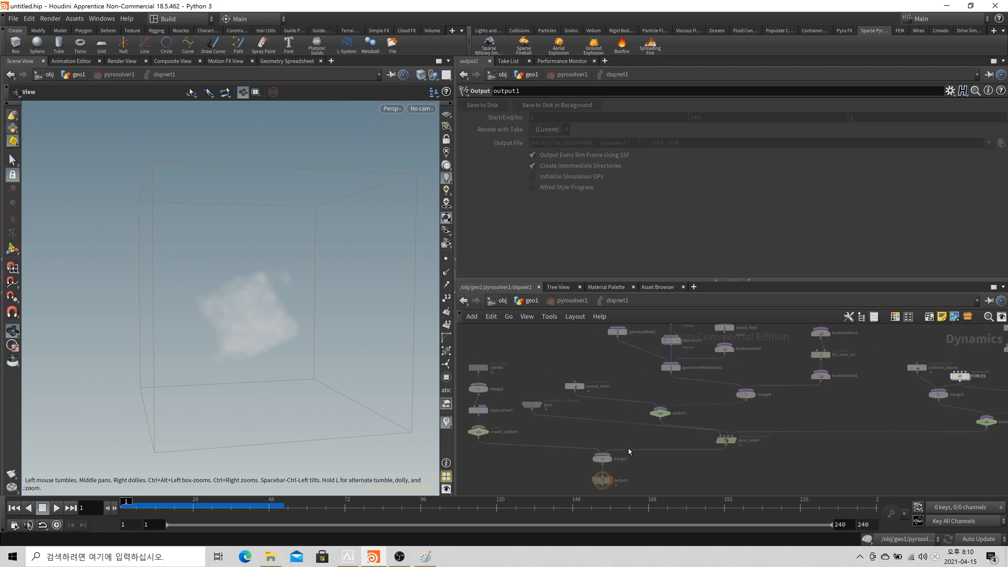
scroll(626, 450, "down", 3)
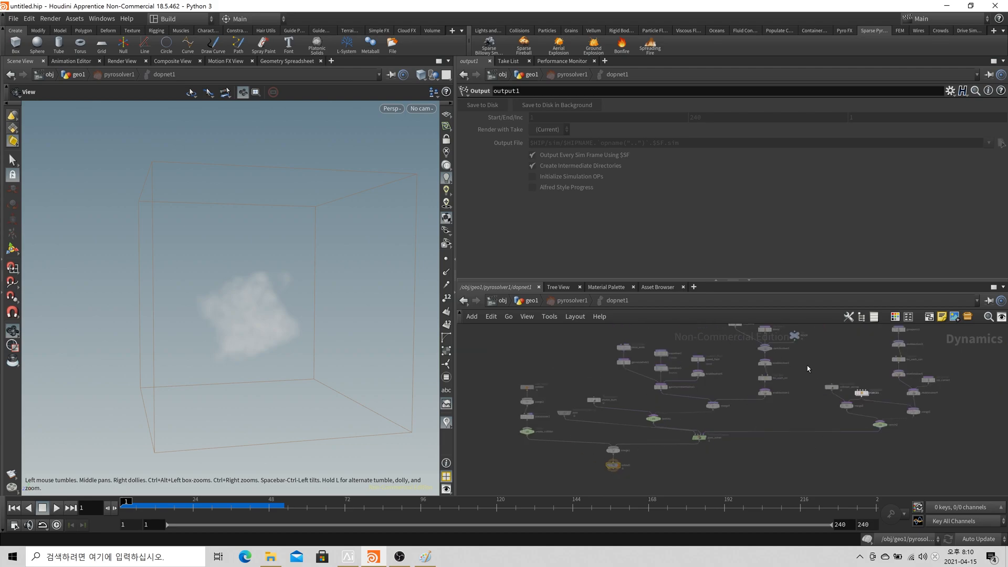
scroll(704, 436, "up", 6)
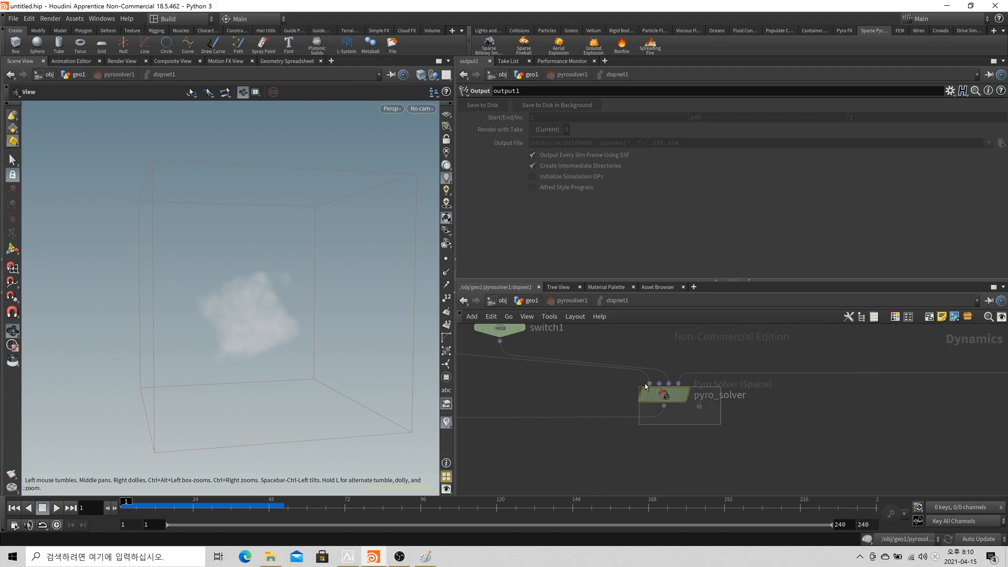
left_click(643, 393)
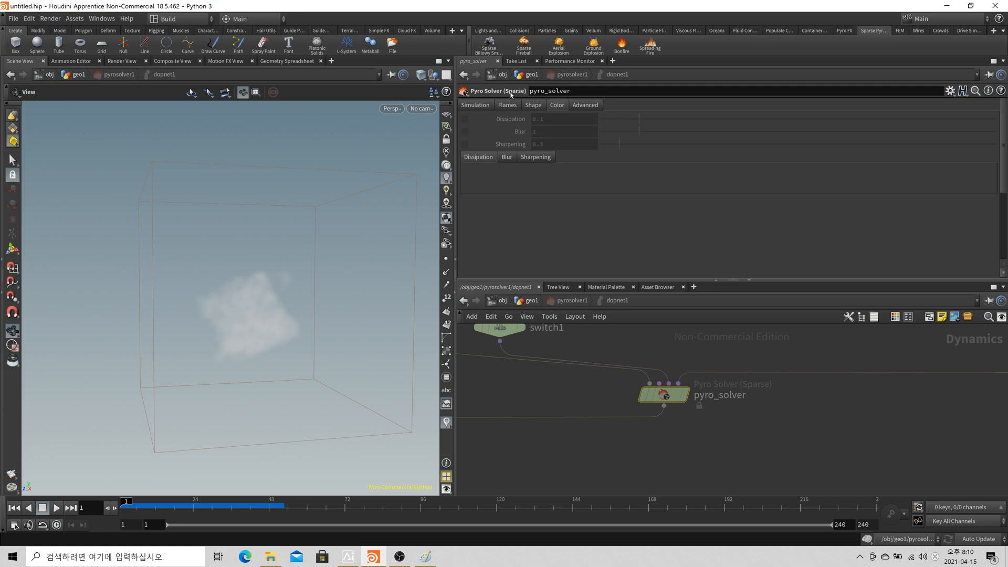
Examine the nodes feeding pyro_solver in dopnet1, including the source, collider and force branches
scroll(730, 340, "down", 3)
left_click_drag(698, 366, 624, 379)
scroll(680, 378, "down", 2)
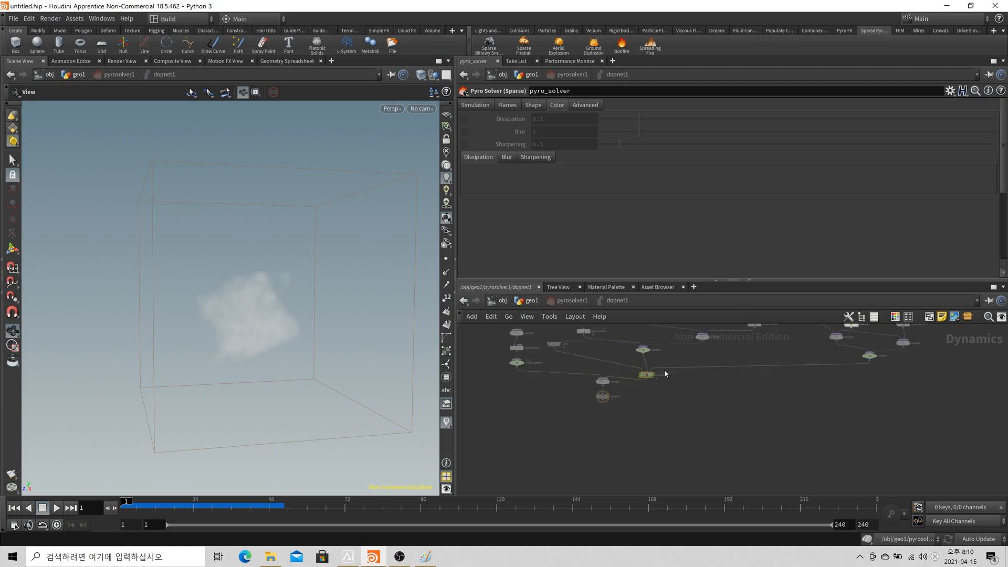
scroll(666, 373, "up", 3)
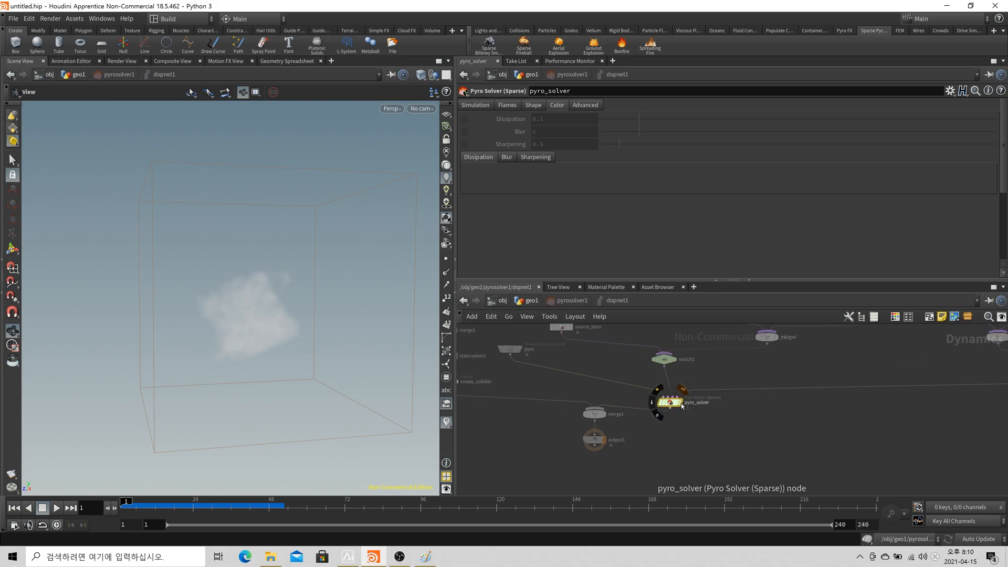
scroll(677, 401, "down", 3)
scroll(672, 394, "up", 4)
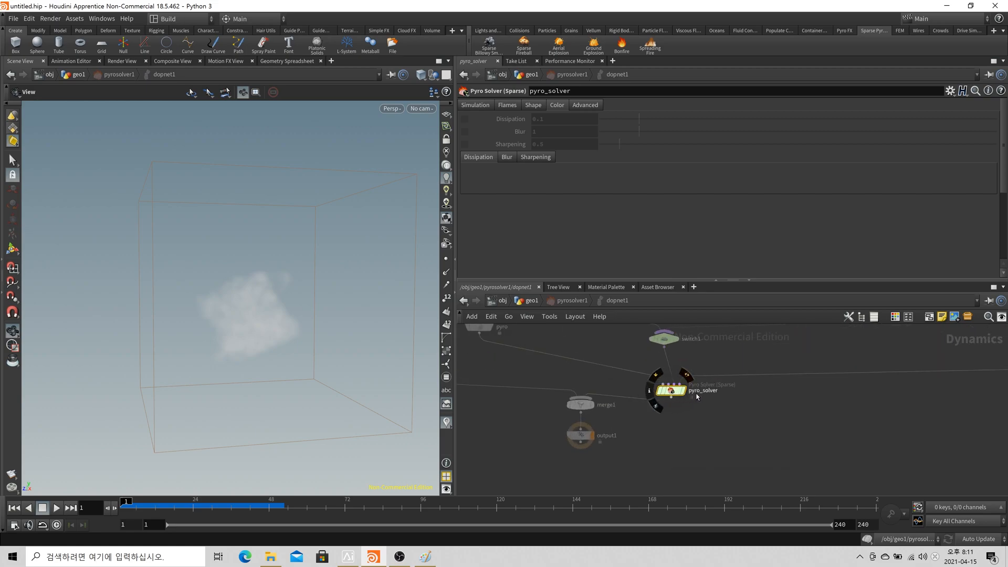
scroll(691, 393, "down", 5)
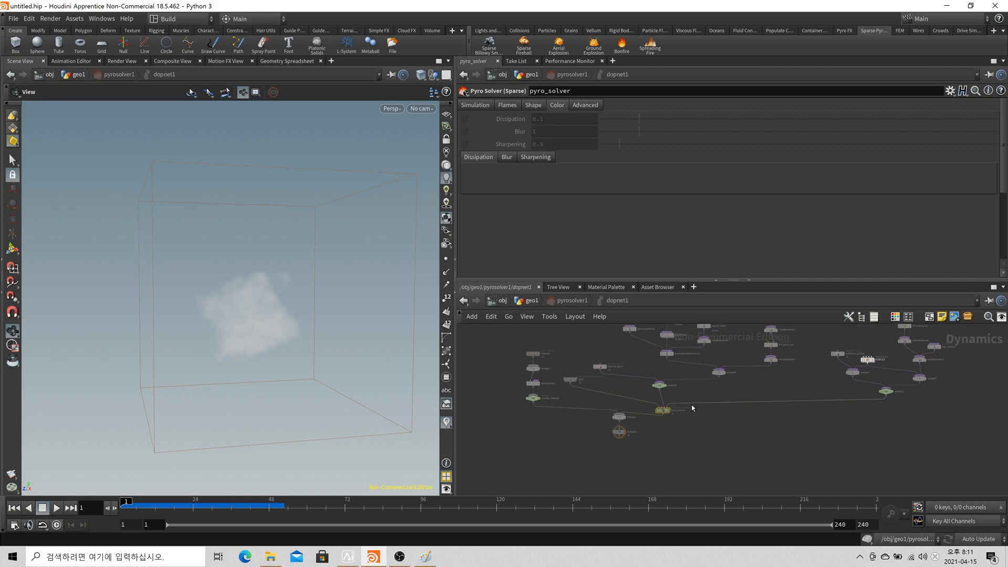
scroll(657, 404, "up", 1)
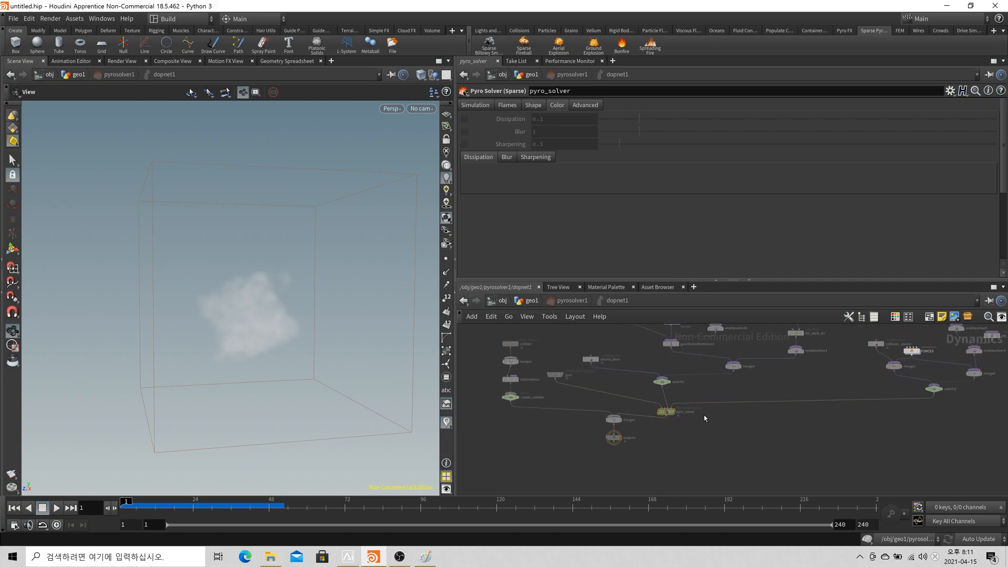
scroll(499, 362, "up", 3)
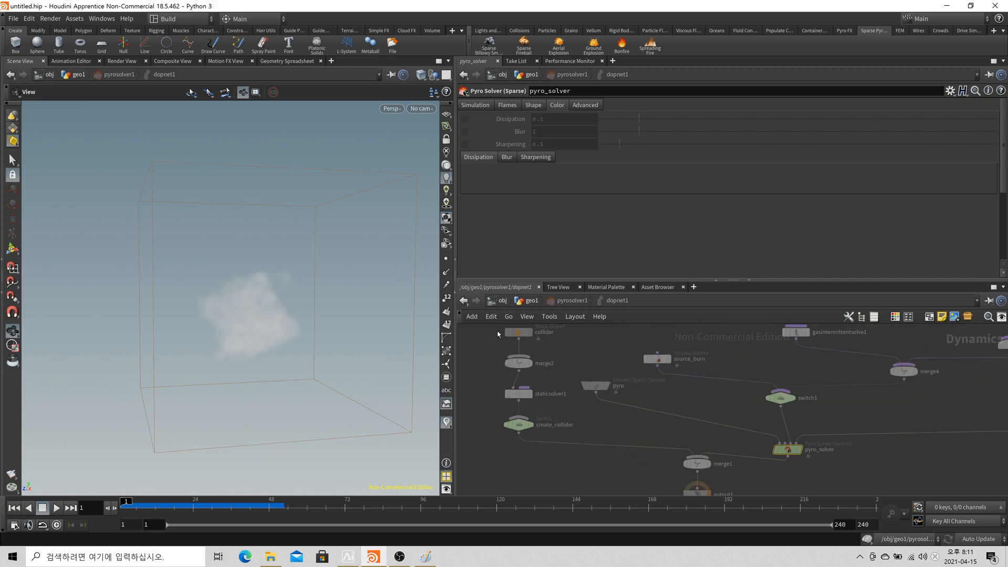
scroll(744, 380, "down", 4)
middle_click_drag(841, 355, 687, 400)
scroll(686, 400, "up", 2)
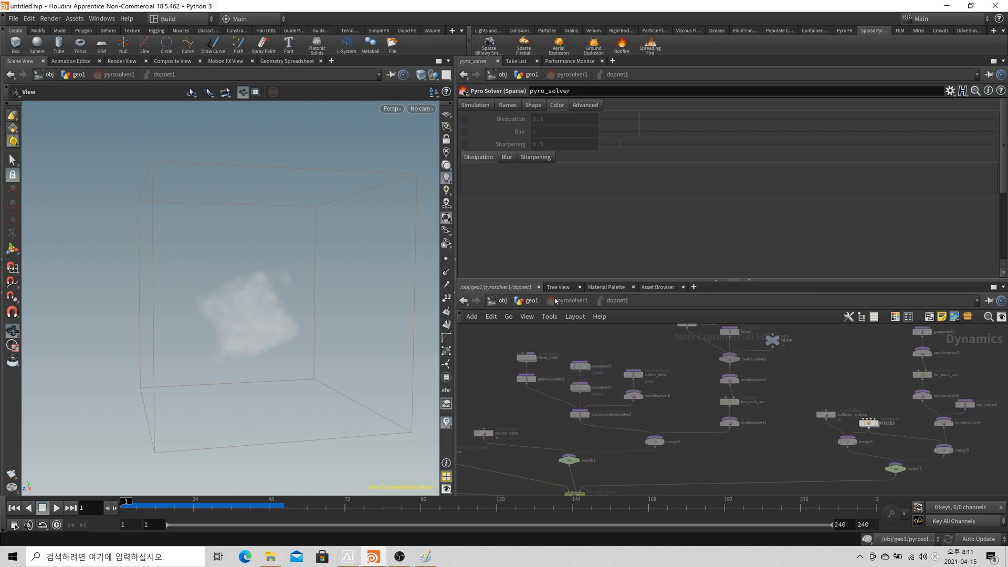
Return to the geo1 network and enlarge the parameter area to review pyrosolver1's Setup settings
left_click(531, 301)
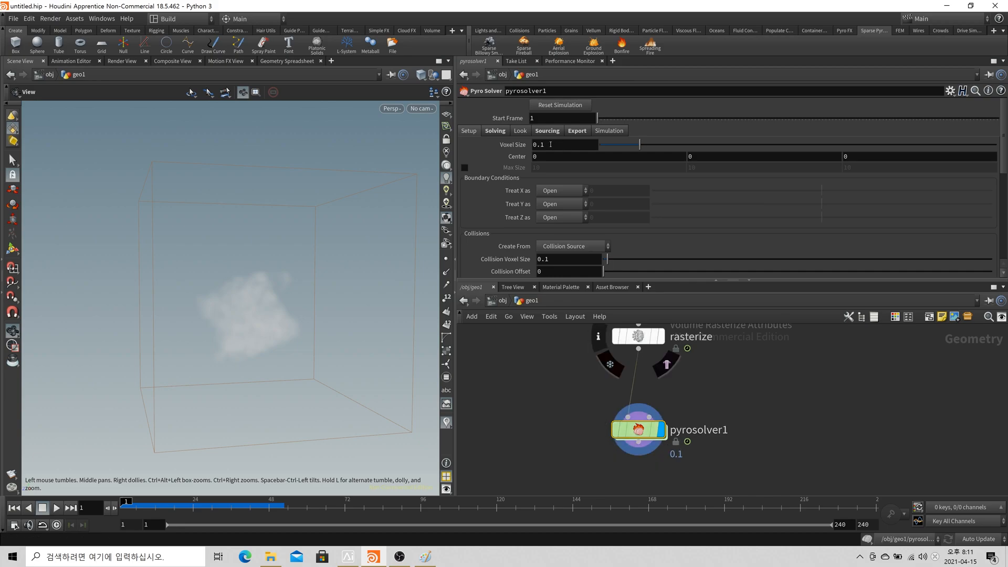
left_click_drag(615, 281, 623, 326)
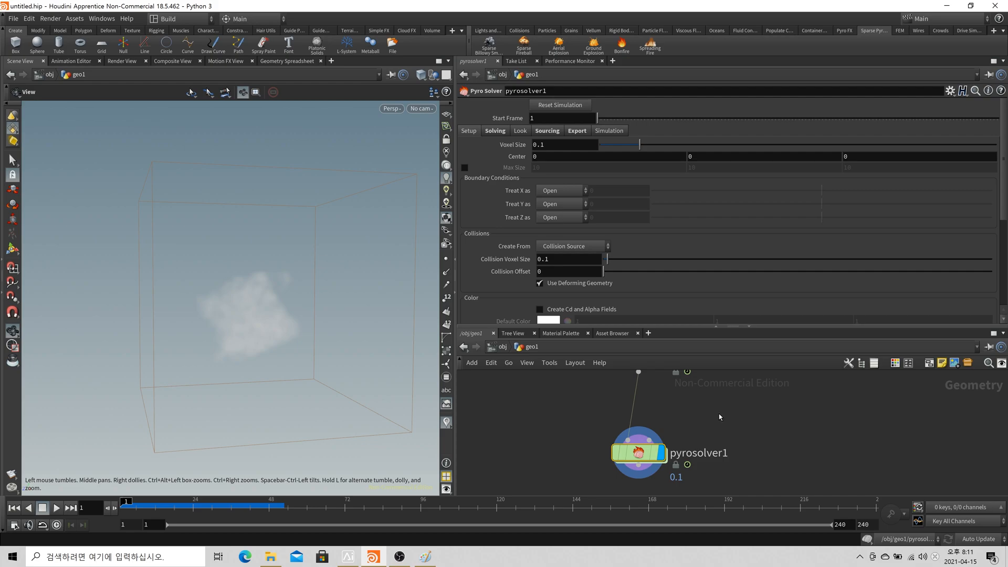
left_click_drag(722, 326, 730, 398)
scroll(718, 276, "down", 3)
scroll(718, 276, "up", 3)
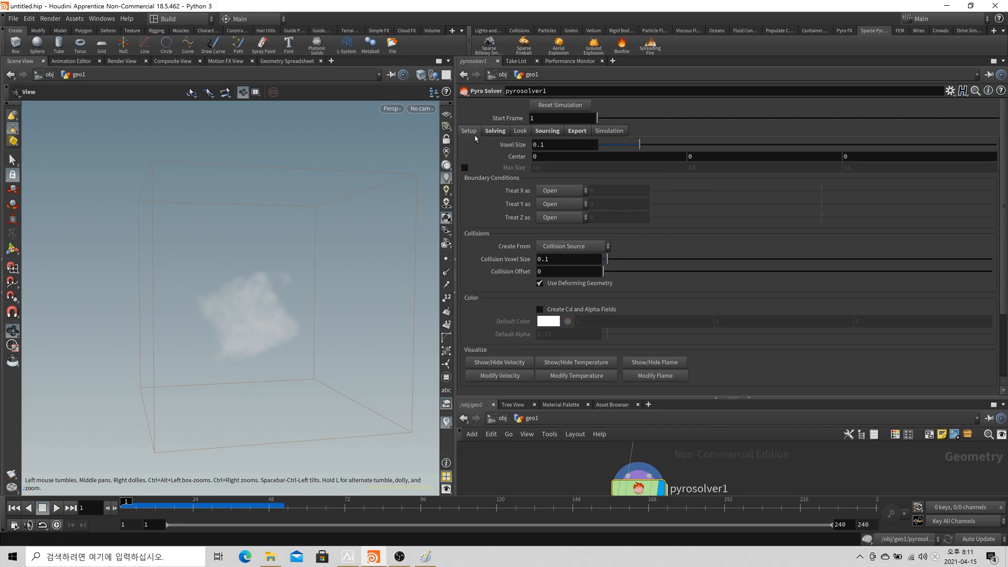
Reset the pyrosolver1 simulation and inspect the smoke and its bounding box from the front
left_click(558, 106)
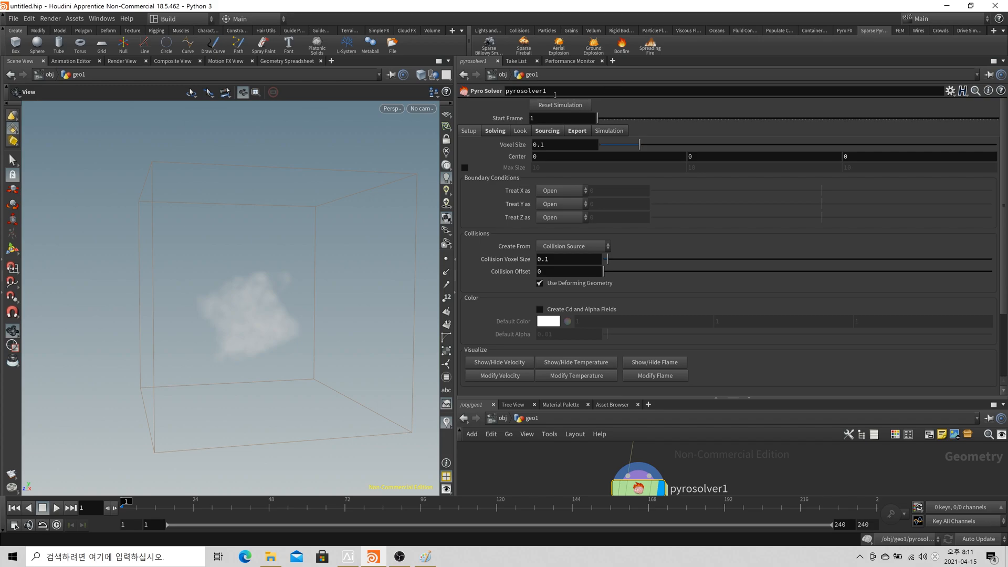
scroll(203, 344, "down", 4)
left_click_drag(193, 347, 258, 342)
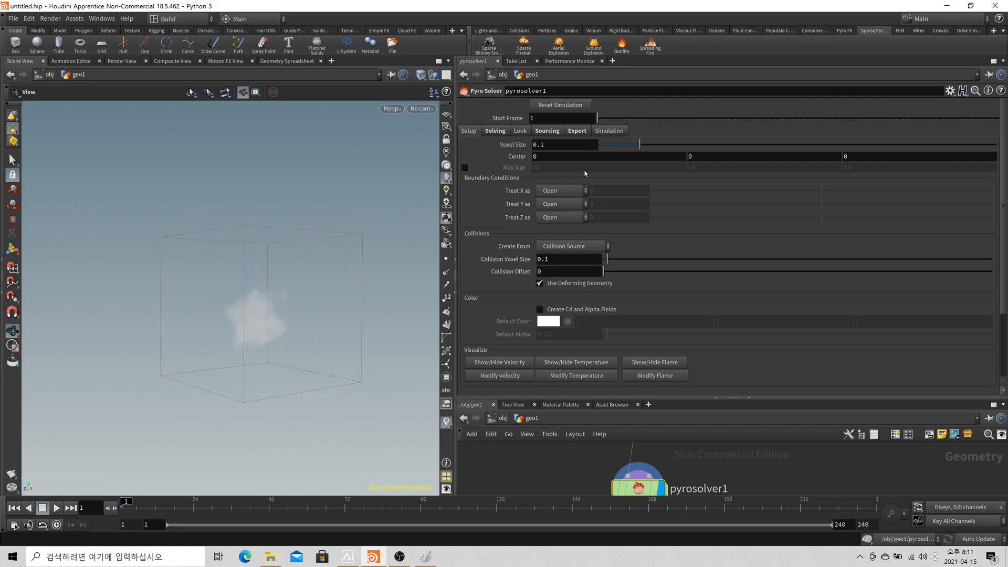
scroll(144, 214, "down", 3)
left_click_drag(145, 216, 274, 274)
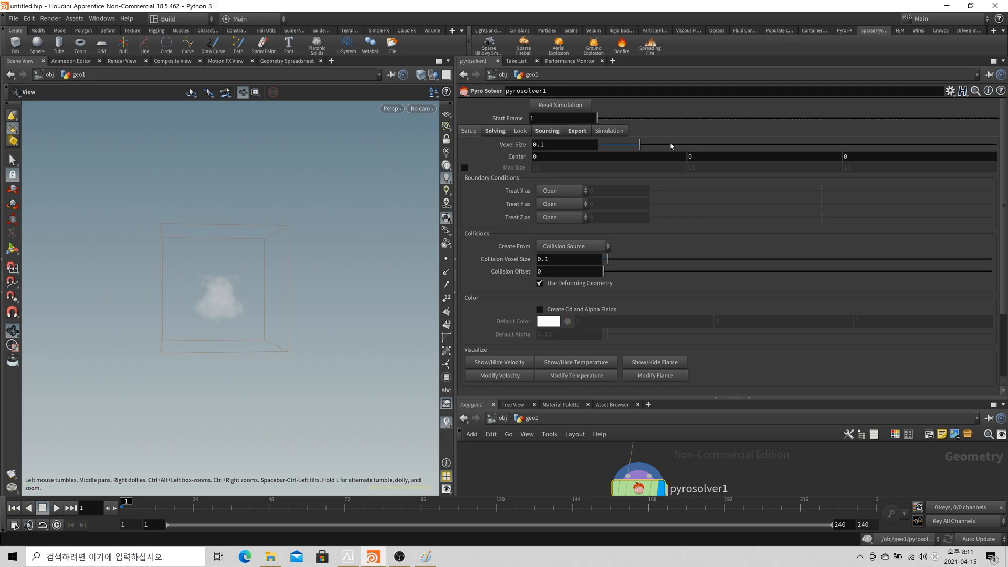
Try adjusting the first Center value of pyrosolver1 and undo that change
middle_click_drag(662, 156, 722, 157)
key("ctrl+z")
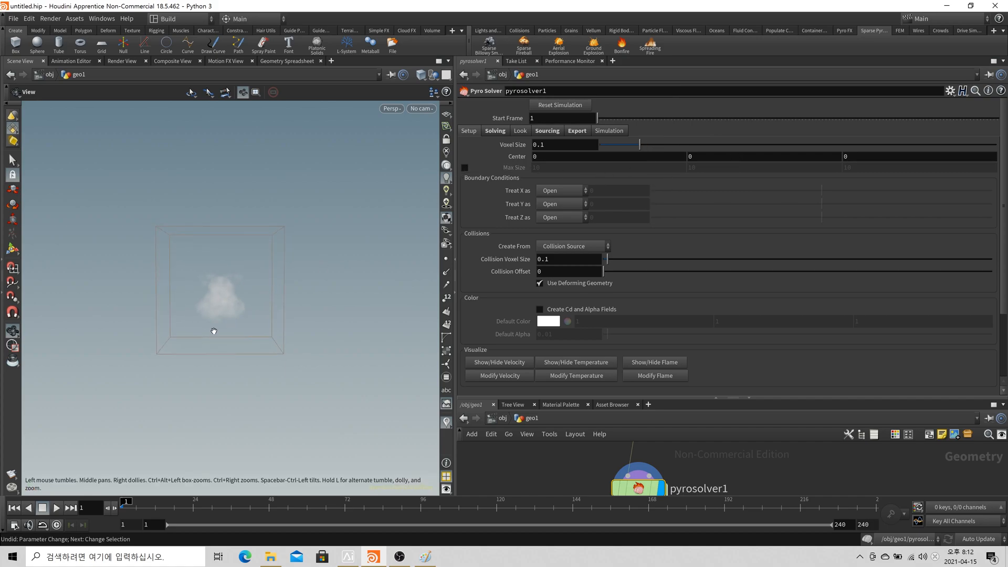
Enable Max Size on pyrosolver1 with an X value of 20 and briefly play the simulation from frame 1
left_click(465, 168)
mouse_move(557, 168)
middle_mouse_down()
mouse_move(560, 120)
mouse_move(579, 131)
mouse_move(562, 179)
middle_mouse_up()
double_click(542, 168)
type("20")
key("Return")
left_click_drag(281, 313, 249, 325)
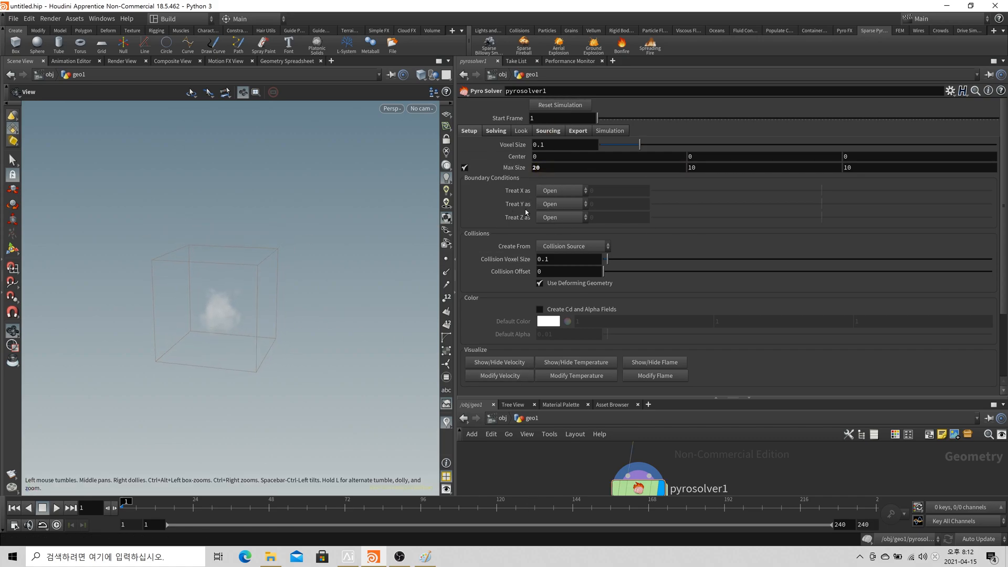
left_click_drag(220, 309, 269, 291)
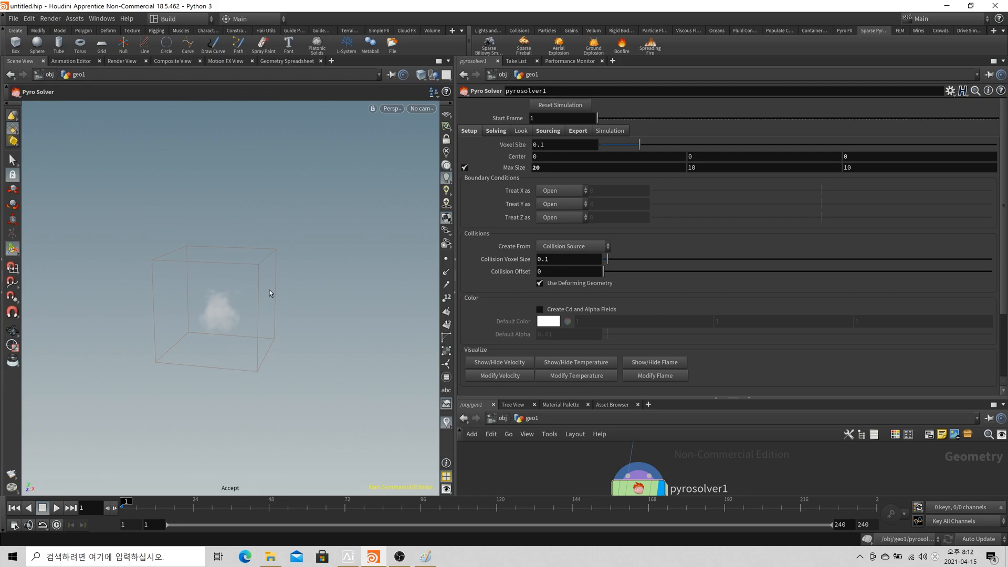
scroll(264, 296, "down", 4)
left_click(56, 508)
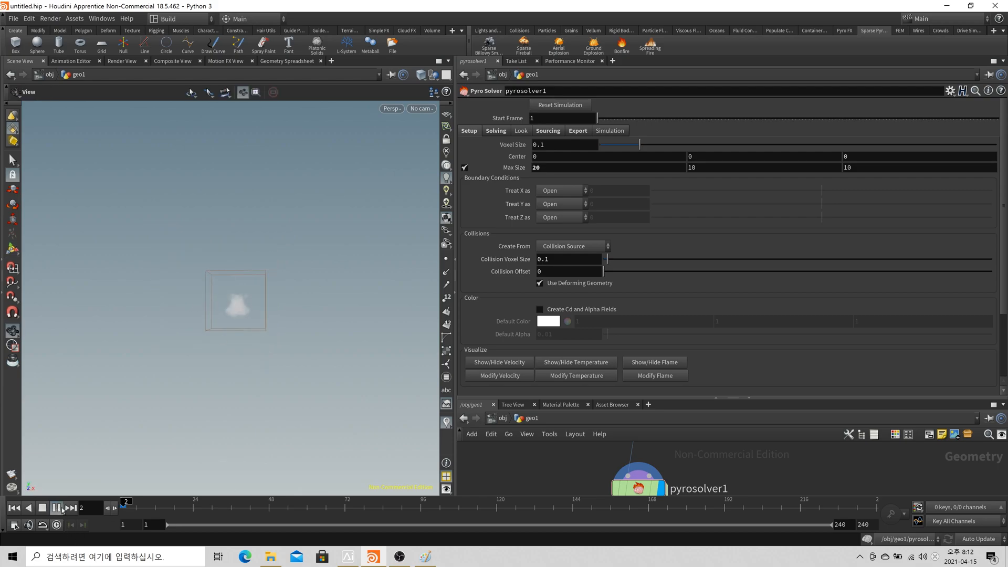
left_click(14, 508)
Set the X and Z values of Max Size to 5 and preview the simulation, returning to frame 1
left_click(536, 169)
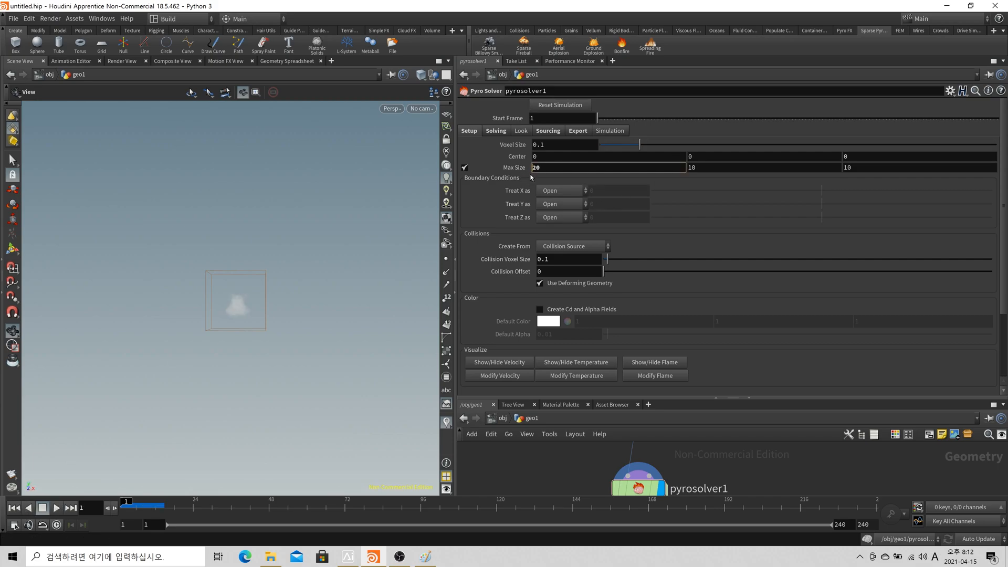
type("5")
key("Tab")
key("Tab")
type("5")
key("Tab")
left_click_drag(698, 167, 659, 178)
left_click(56, 508)
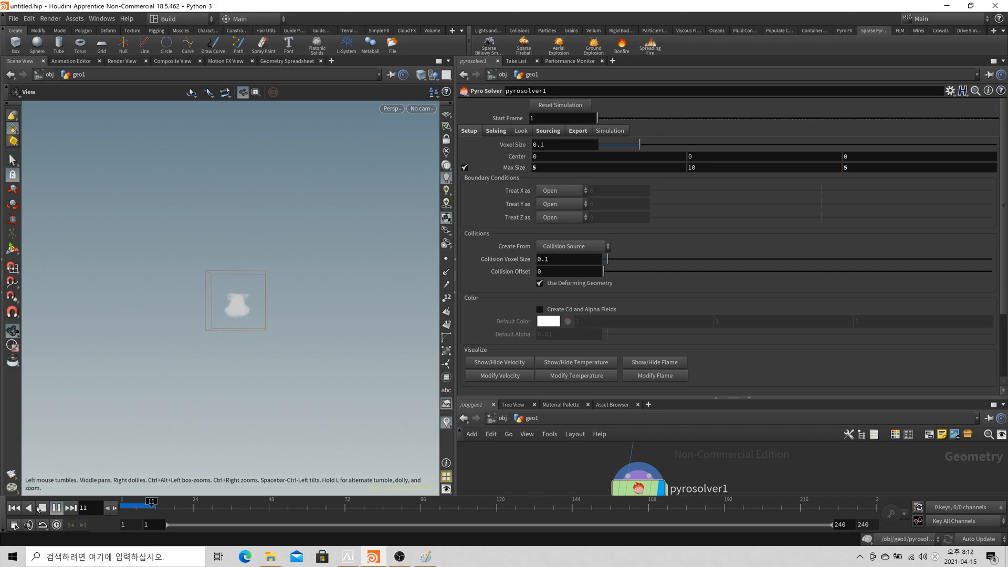
left_click(14, 508)
Set Max Size to 1, 2, 1 and play the smoke inside the narrow container, returning to frame 1
left_click_drag(558, 169, 505, 182)
type("1")
key("Tab")
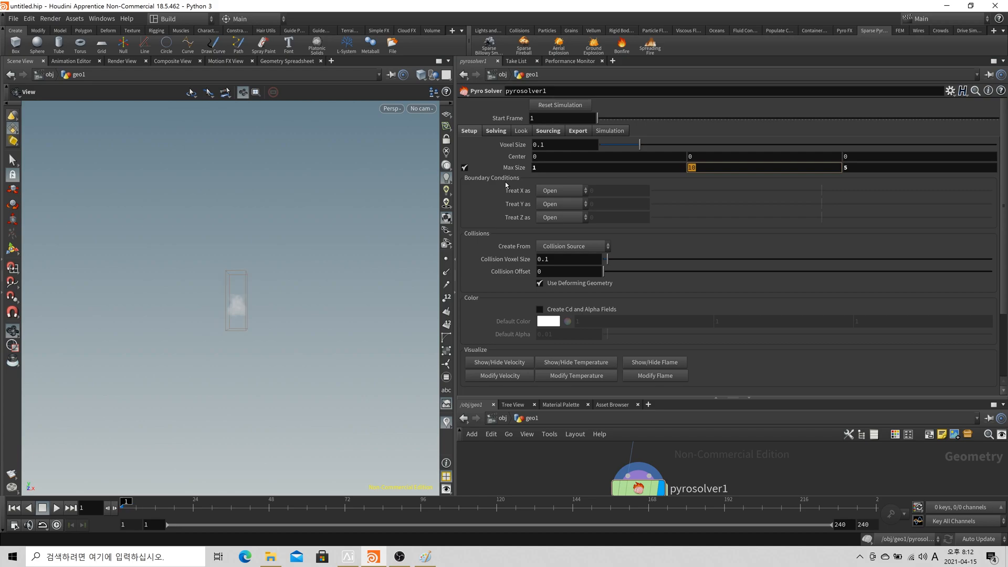
key("Tab")
type("1")
key("Tab")
scroll(196, 313, "up", 5)
left_click_drag(199, 313, 310, 291)
left_click(56, 508)
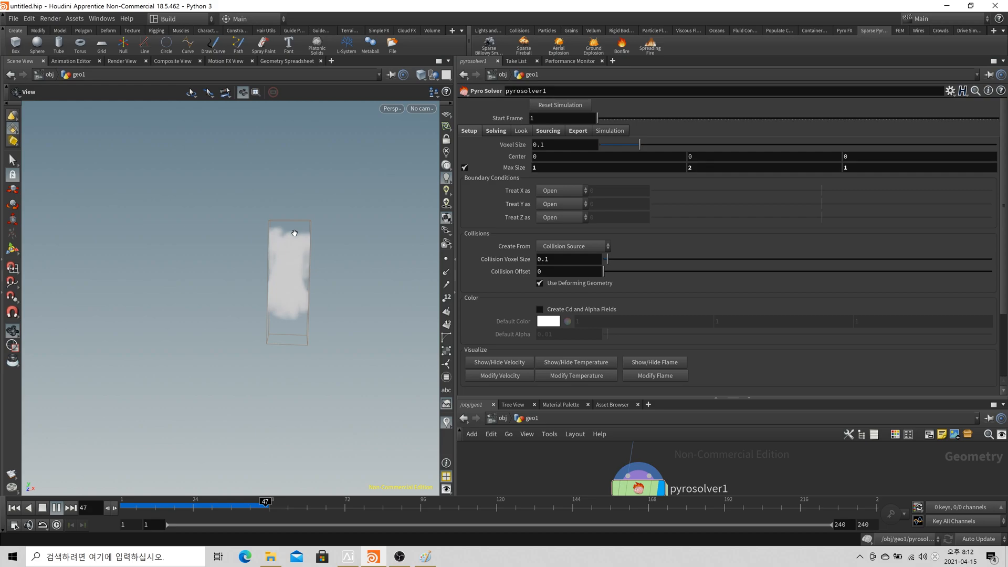
left_click(17, 509)
Turn Max Size off to preview the smoke without the size limit, and turn it back on at frame 1
left_click(465, 168)
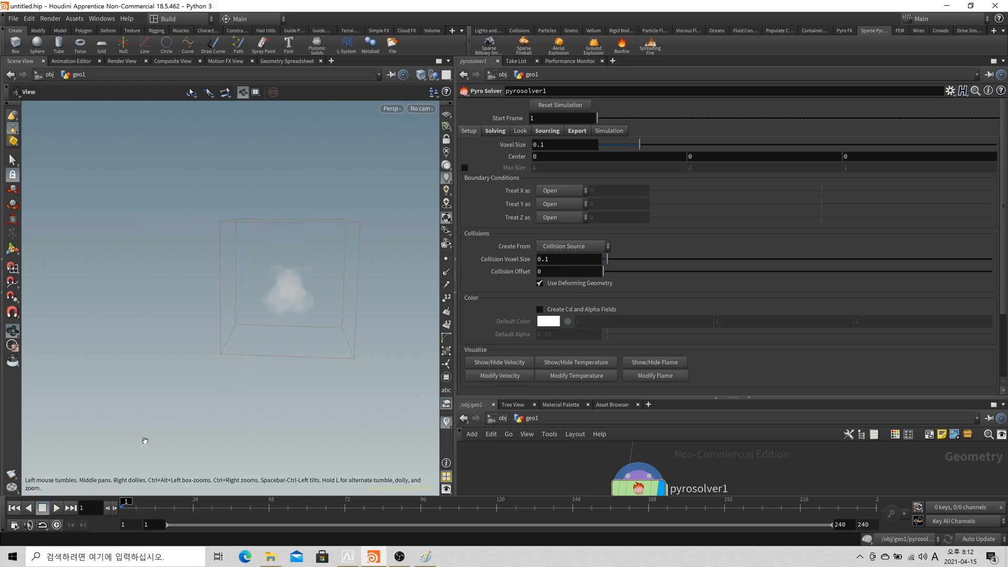
left_click(57, 508)
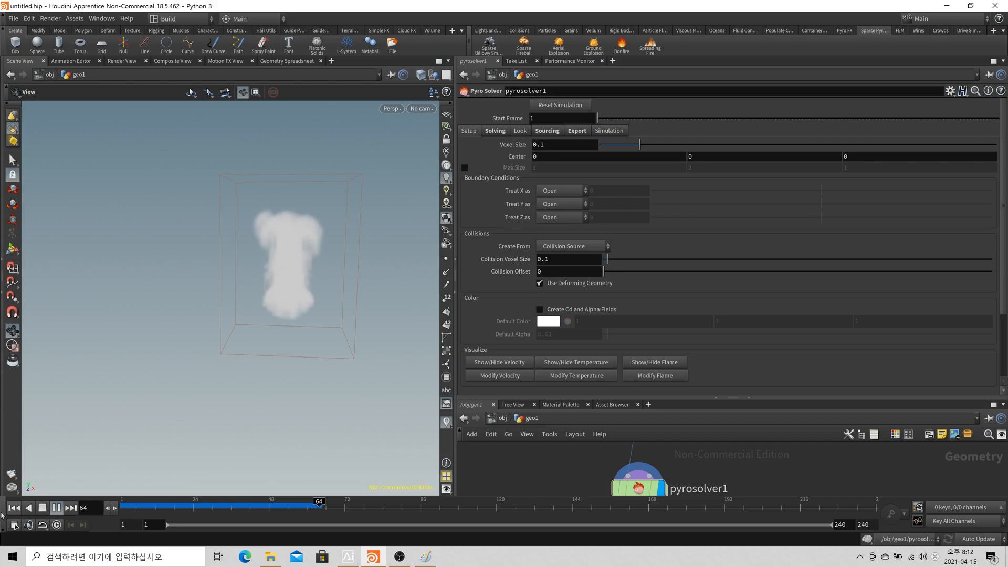
key("ctrl+Up")
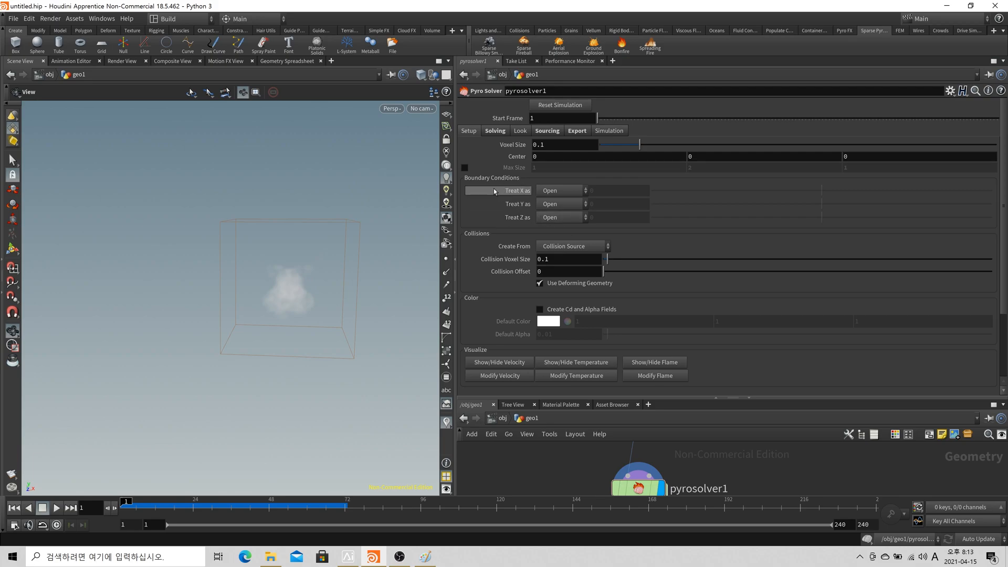
left_click(465, 167)
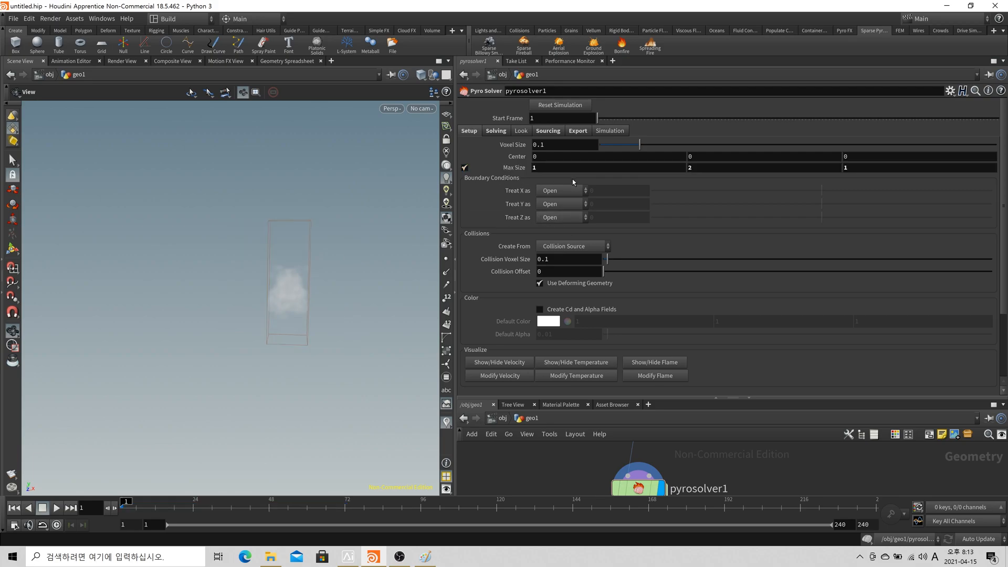
Try Closed Above and Closed Below for Treat Y as, with a Closed Below offset of -0.513, and restore Open
left_click(554, 204)
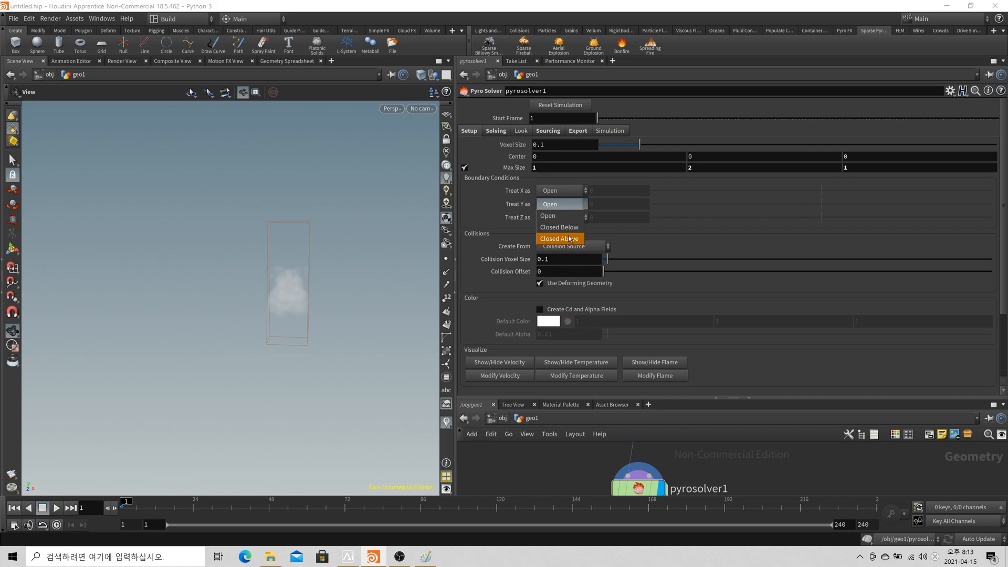
left_click(570, 239)
left_click(560, 204)
left_click(562, 227)
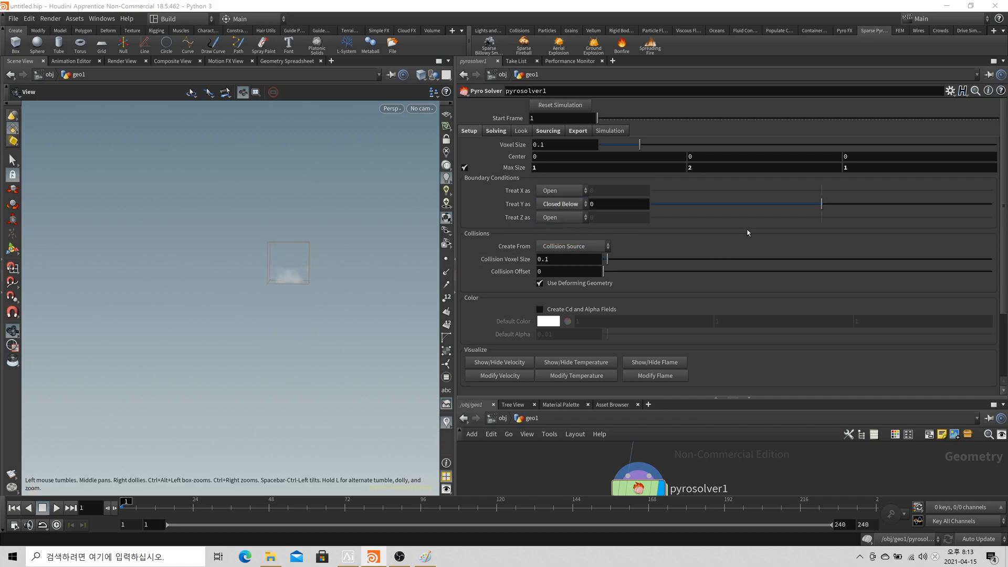
mouse_move(822, 204)
left_mouse_down()
mouse_move(694, 205)
mouse_move(925, 204)
mouse_move(804, 203)
left_mouse_up()
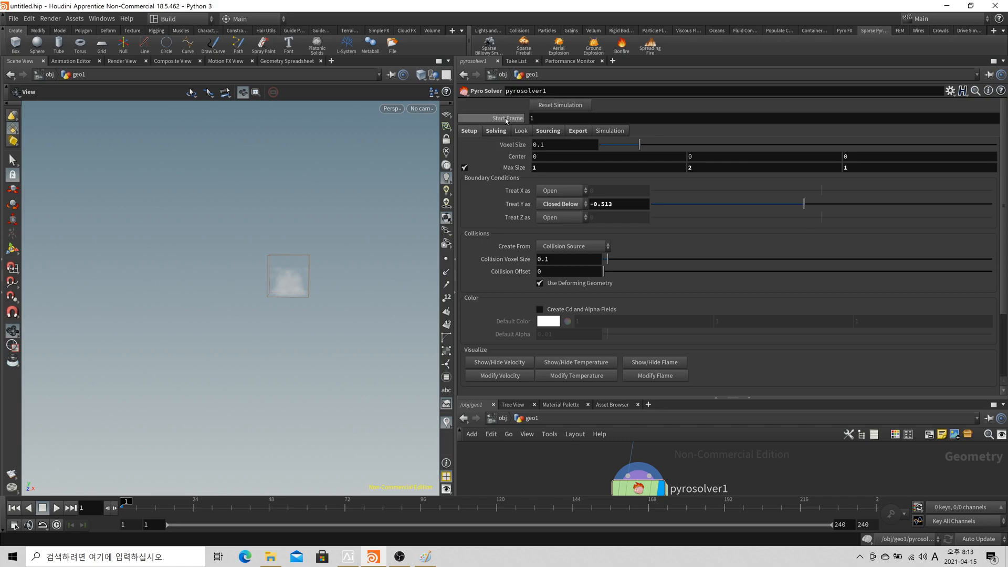
left_click(555, 205)
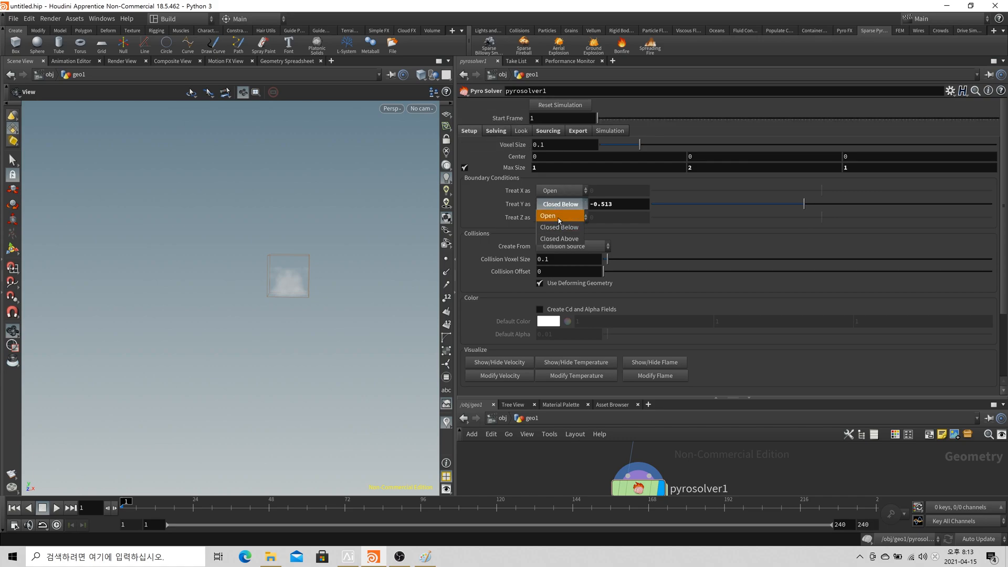
left_click(560, 220)
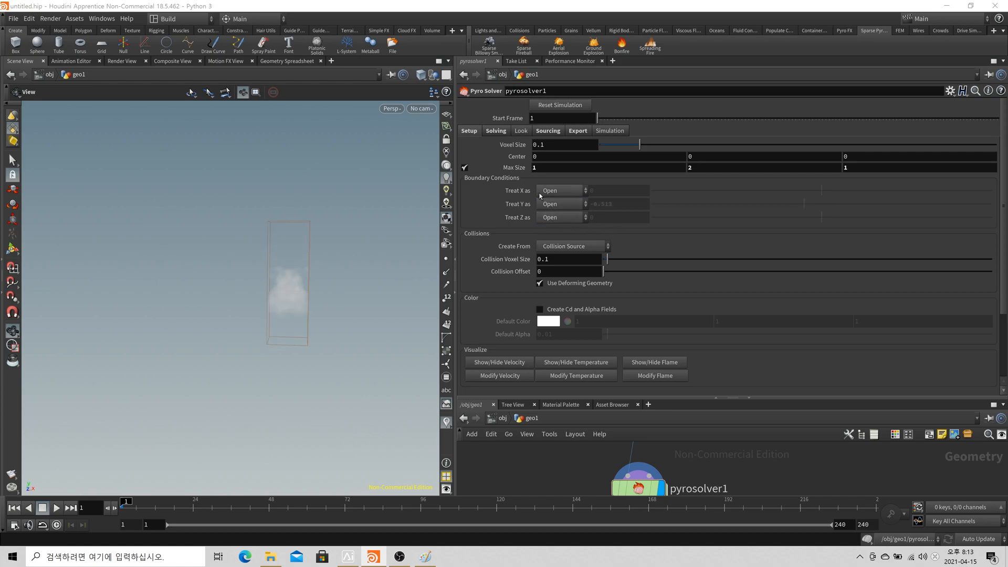
Disable Max Size on pyrosolver1 and inspect the smoke's bounding box from several angles
left_click(465, 168)
left_click_drag(301, 259, 300, 264)
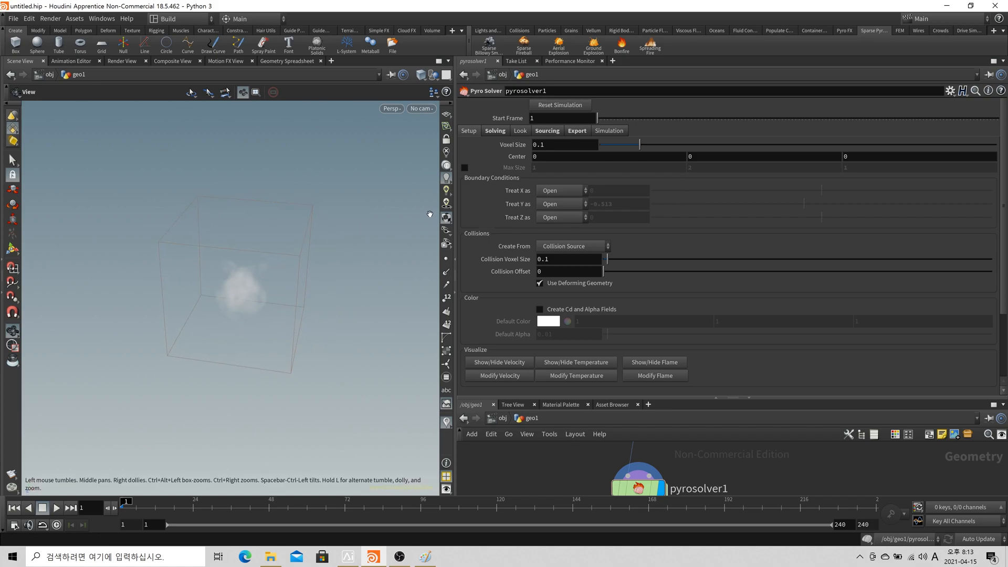
left_click_drag(365, 257, 288, 269)
Review pyrosolver1's Collisions, Color and Visualize settings, including the Create From options, keeping Collision Source
scroll(499, 260, "down", 1)
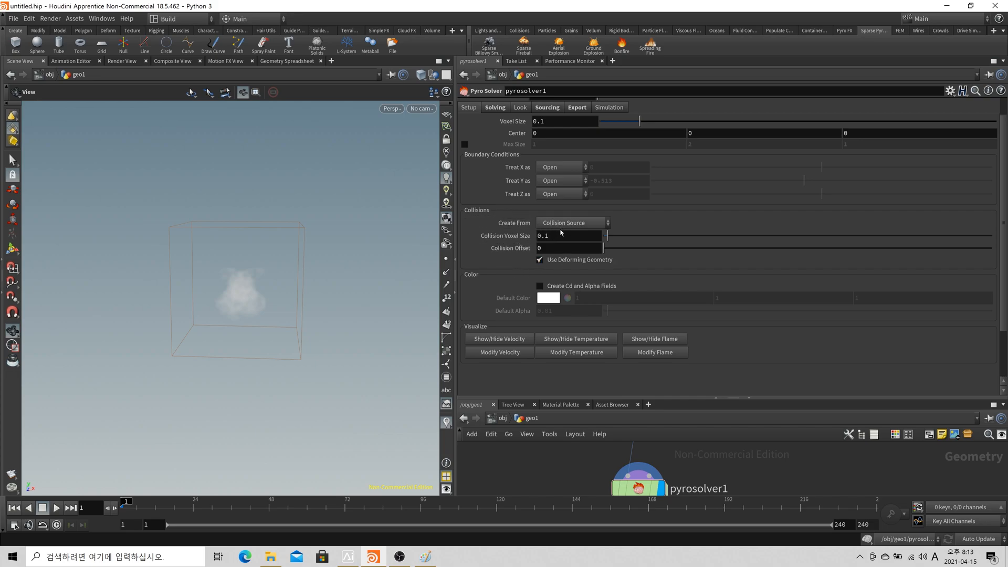
left_click(541, 222)
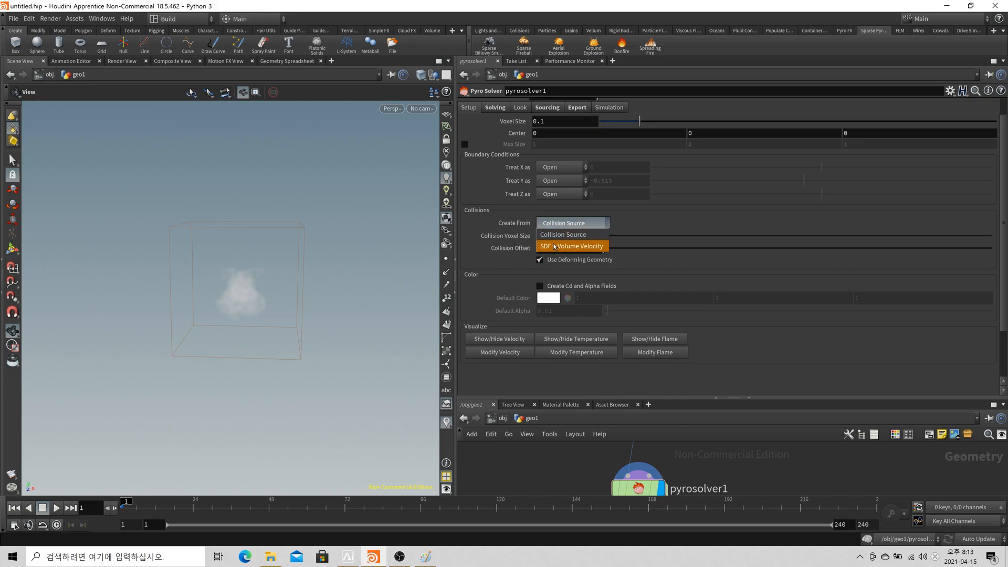
left_click(563, 234)
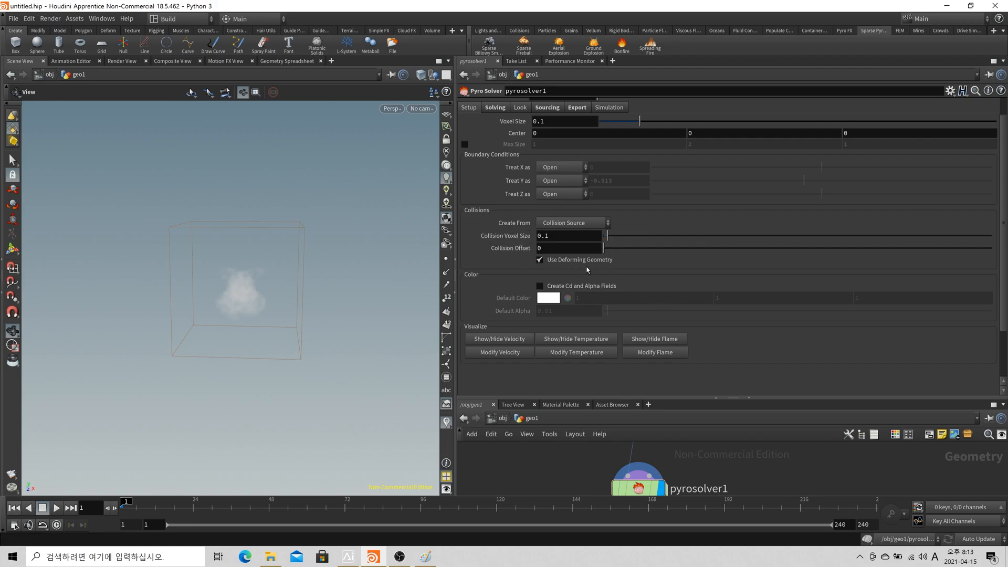
scroll(594, 279, "down", 3)
left_click_drag(284, 398, 298, 367)
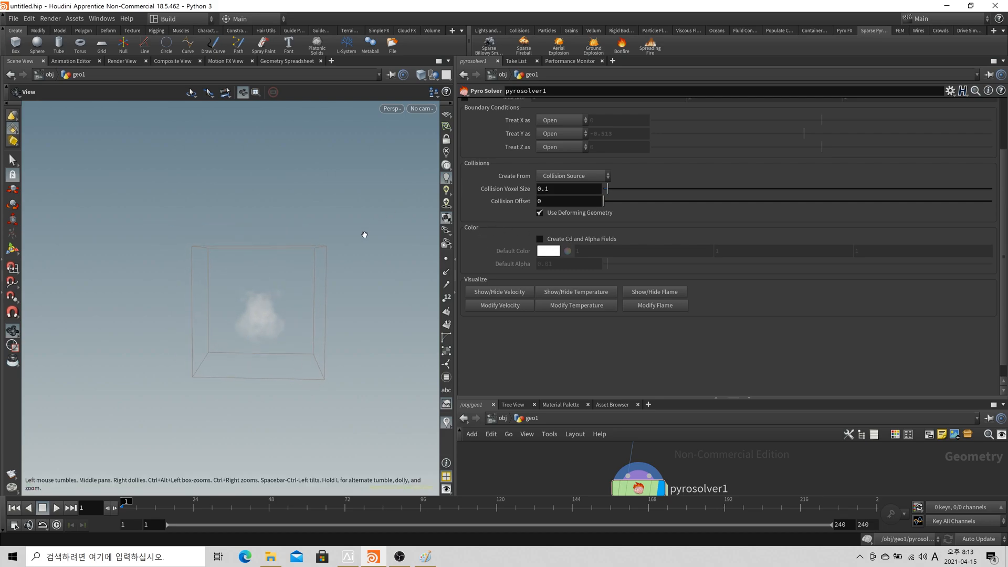
left_click_drag(364, 232, 400, 239)
scroll(611, 270, "up", 3)
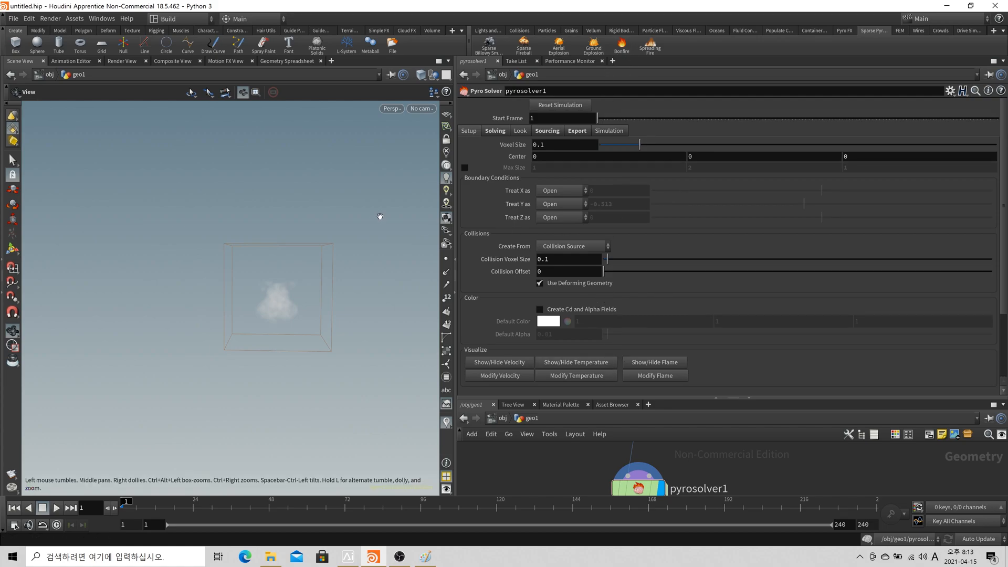
left_click_drag(383, 218, 362, 224)
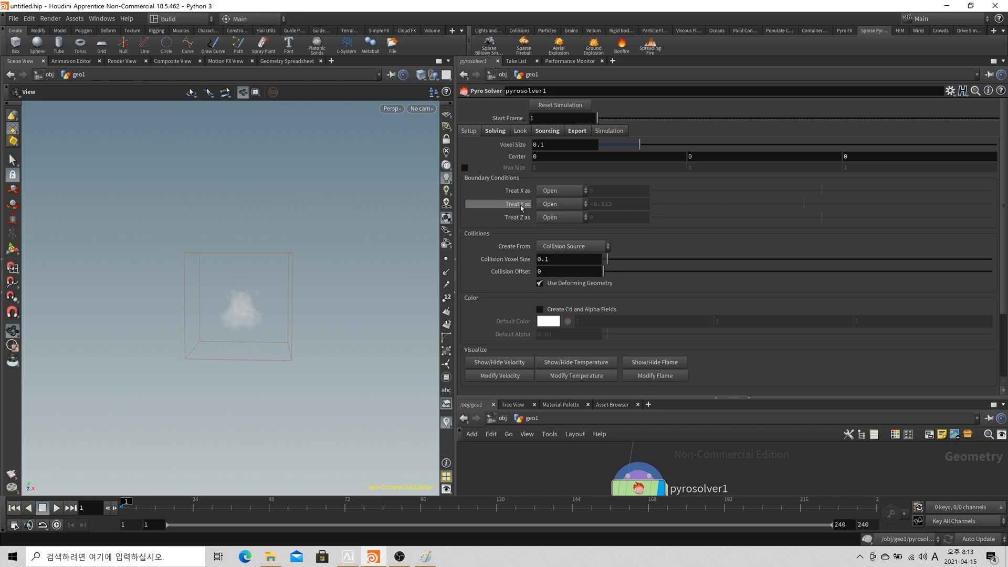
scroll(522, 208, "down", 1)
scroll(524, 210, "down", 3)
scroll(525, 210, "up", 3)
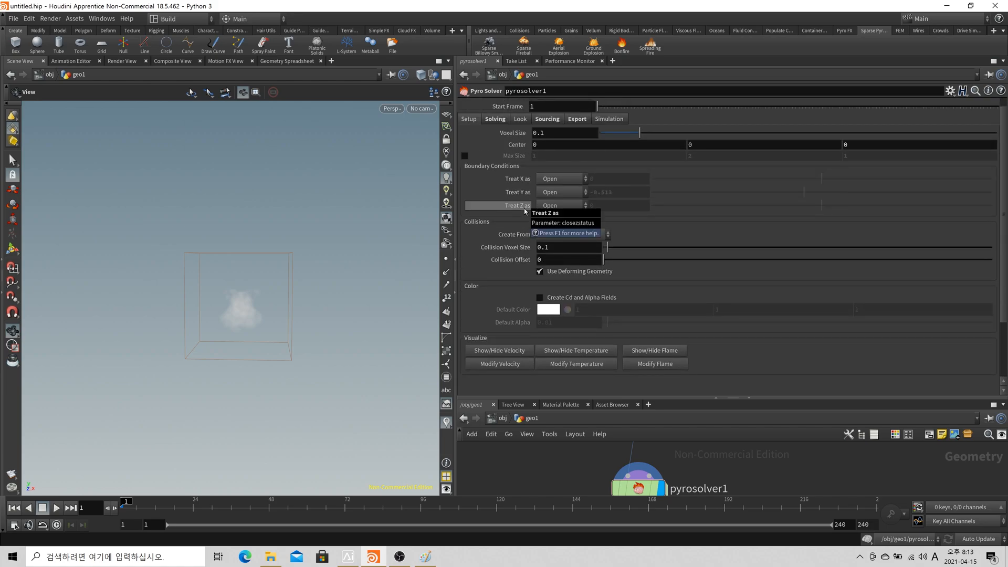
scroll(525, 211, "down", 3)
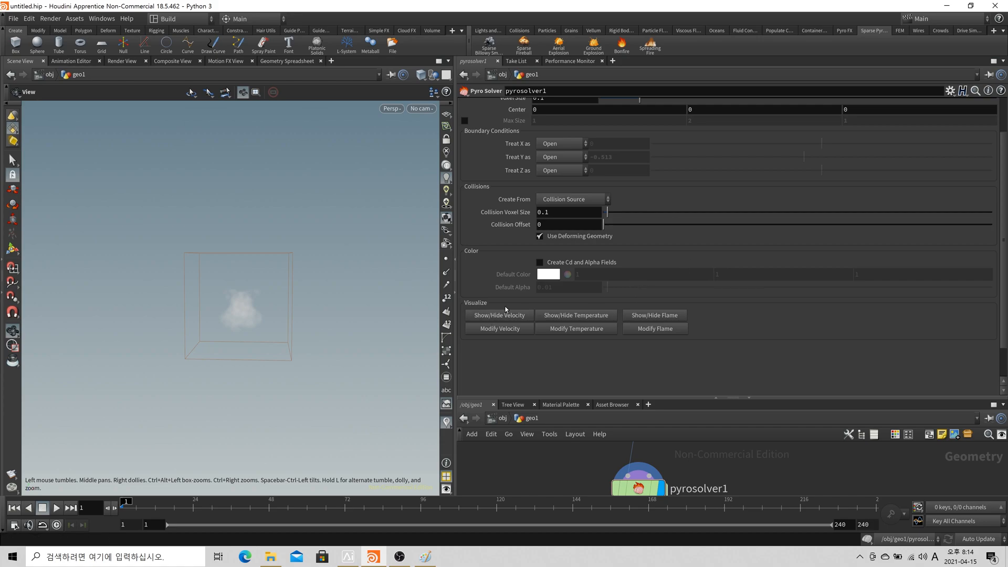
Show pyrosolver1's temperature field in the viewport and inspect the slice beside the smoke
left_click(447, 422)
left_click(558, 317)
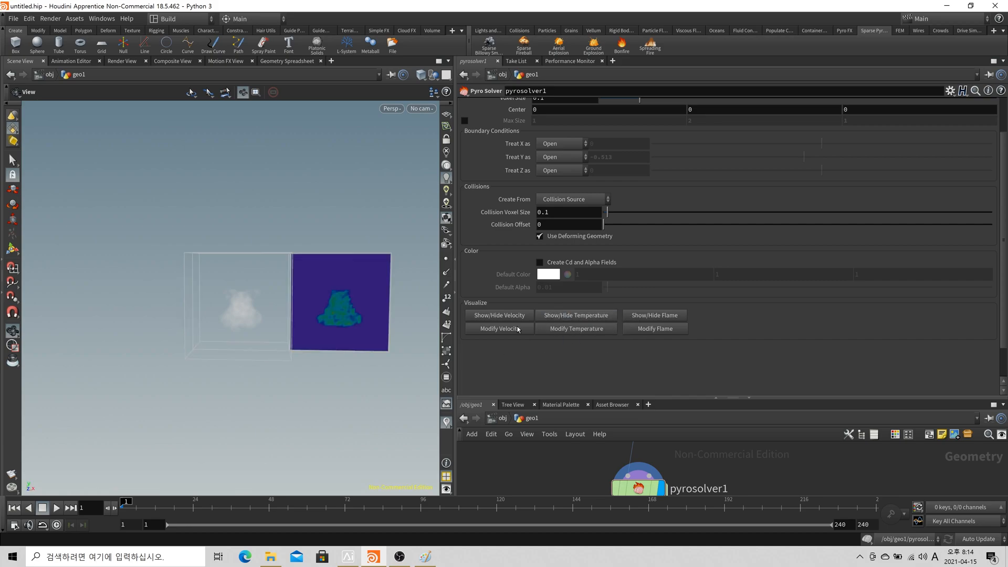
left_click_drag(335, 269, 370, 332)
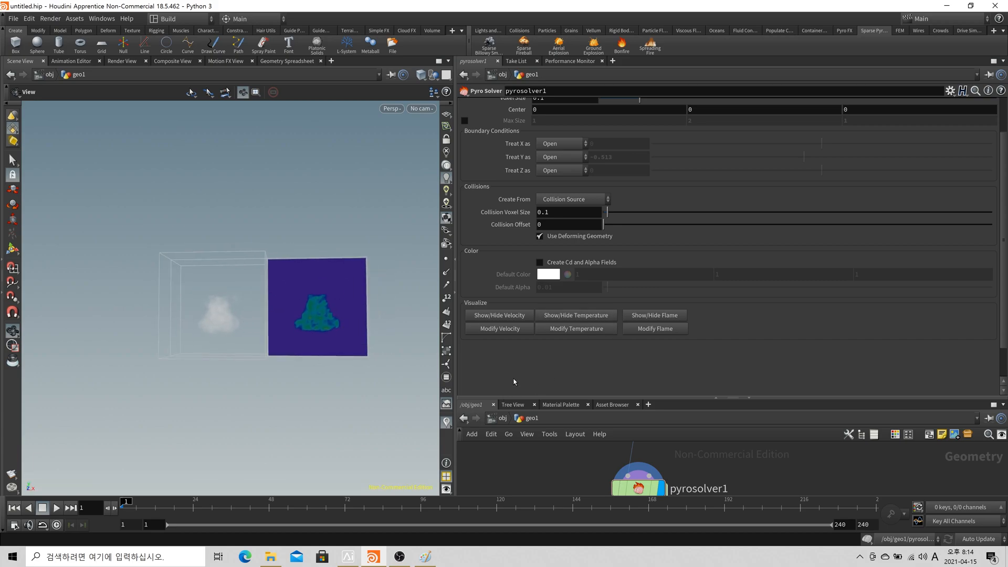
Open the Visualizers list and toggle the temperature display off and back on to compare
left_click(446, 422)
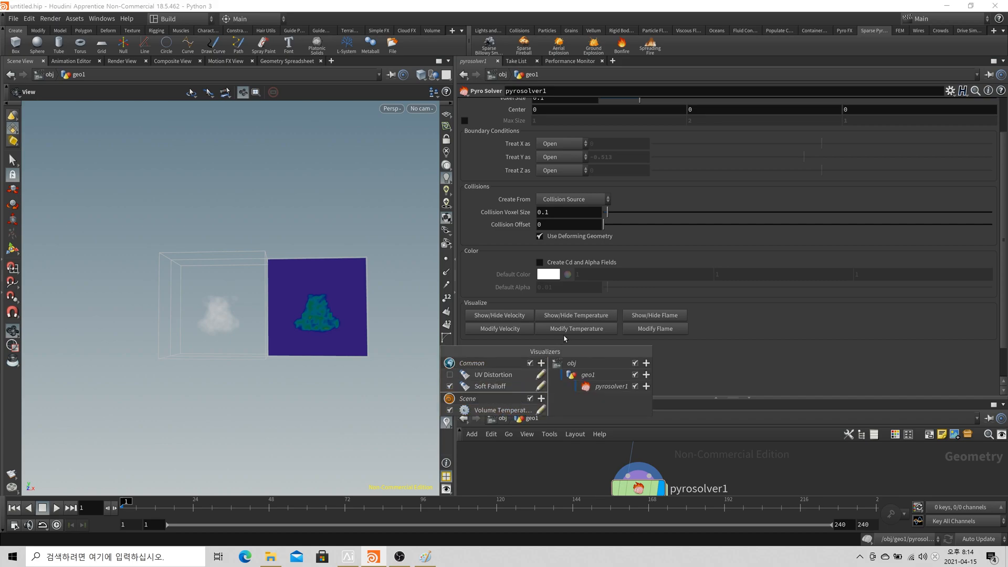
left_click(579, 317)
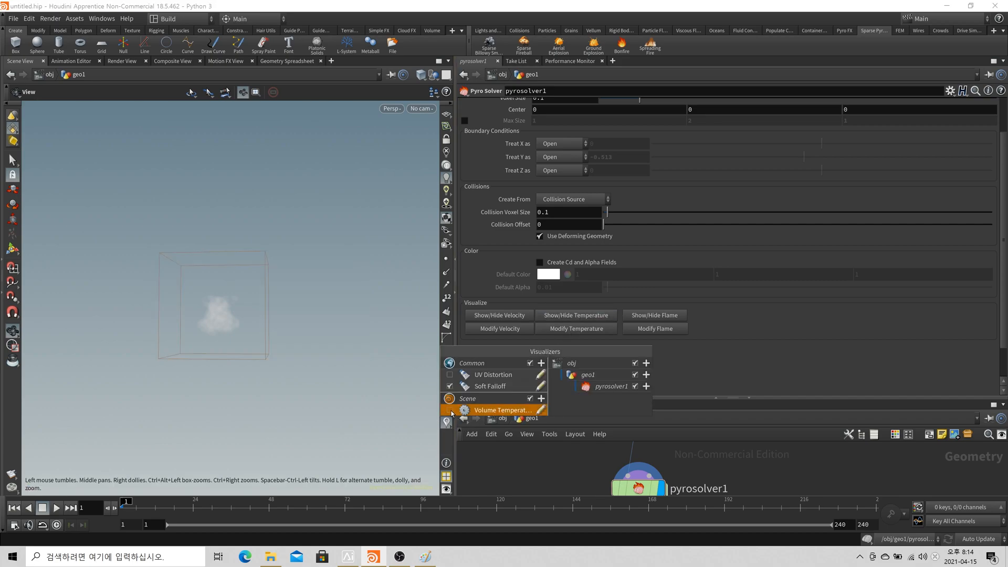
left_click(572, 321)
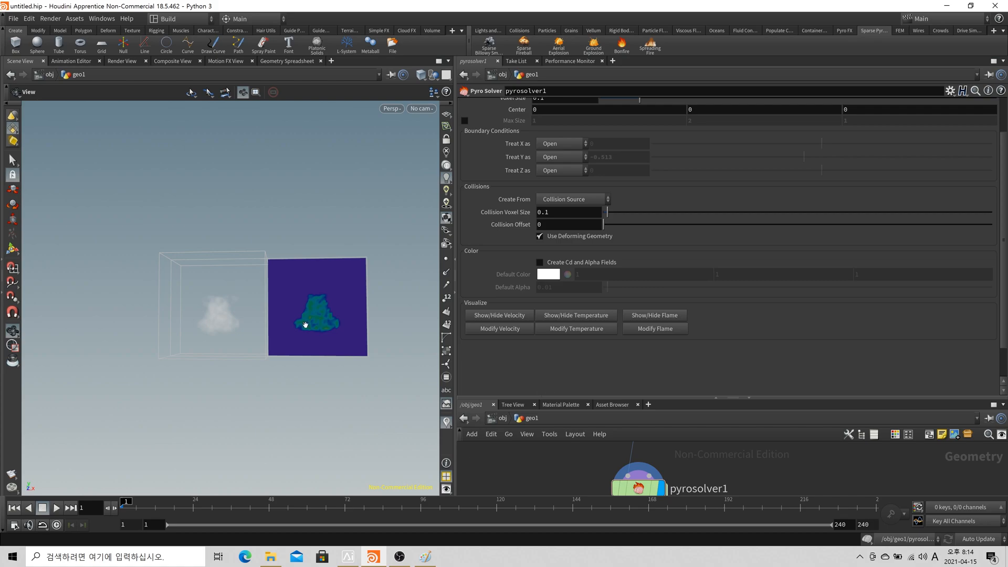
Play the simulation with the temperature slice shown, return to frame 1, and turn the viewport visualizers off
left_click(56, 509)
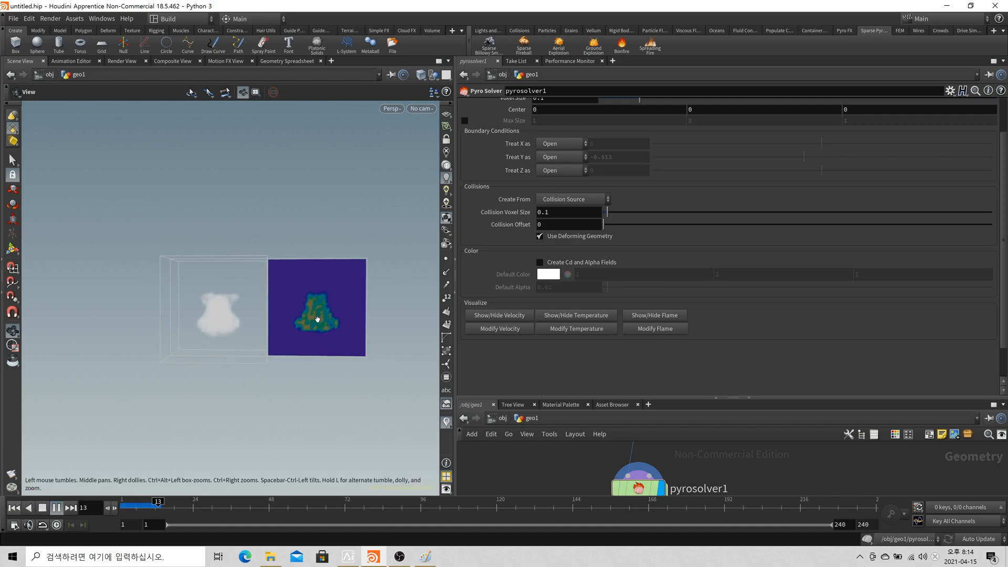
left_click(42, 508)
left_click(14, 508)
right_click(447, 425)
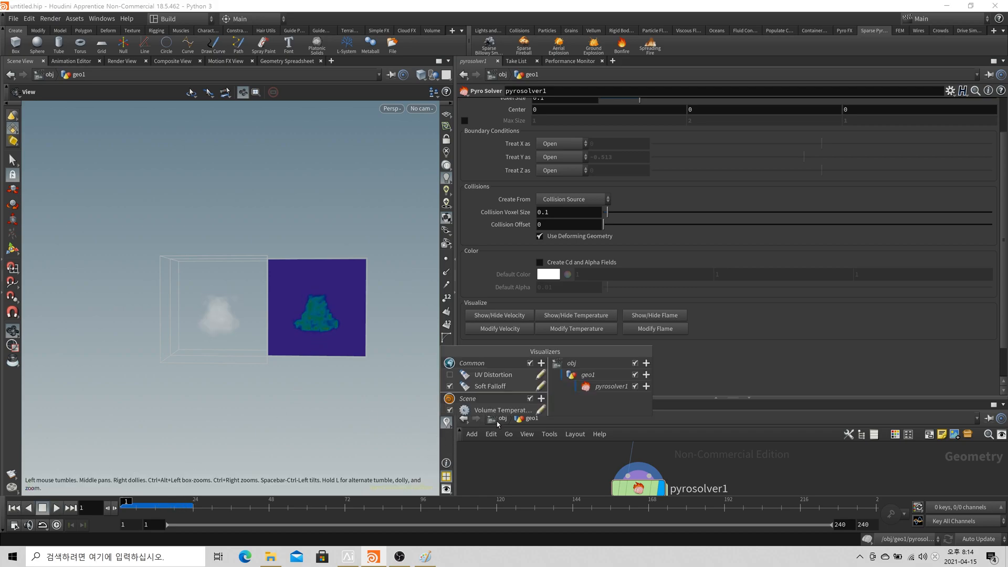
left_click(447, 424)
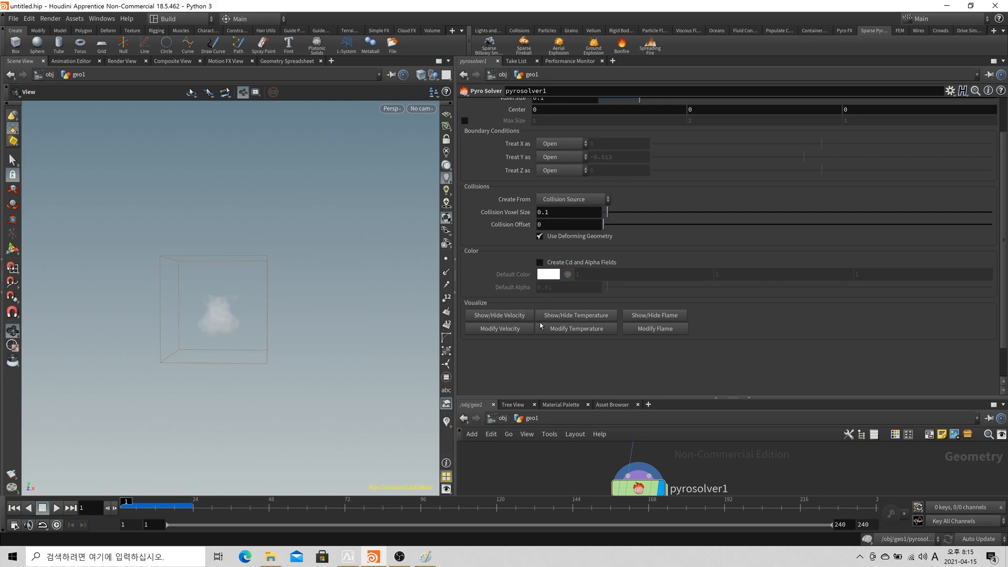
Toggle pyrosolver1's velocity display at frame 10 and turn the viewport visualizers back on
left_click(505, 316)
left_click(150, 507)
left_click(502, 318)
mouse_move(283, 336)
left_mouse_down()
mouse_move(219, 347)
mouse_move(262, 349)
mouse_move(266, 336)
left_mouse_up()
left_click(504, 319)
left_click(500, 316)
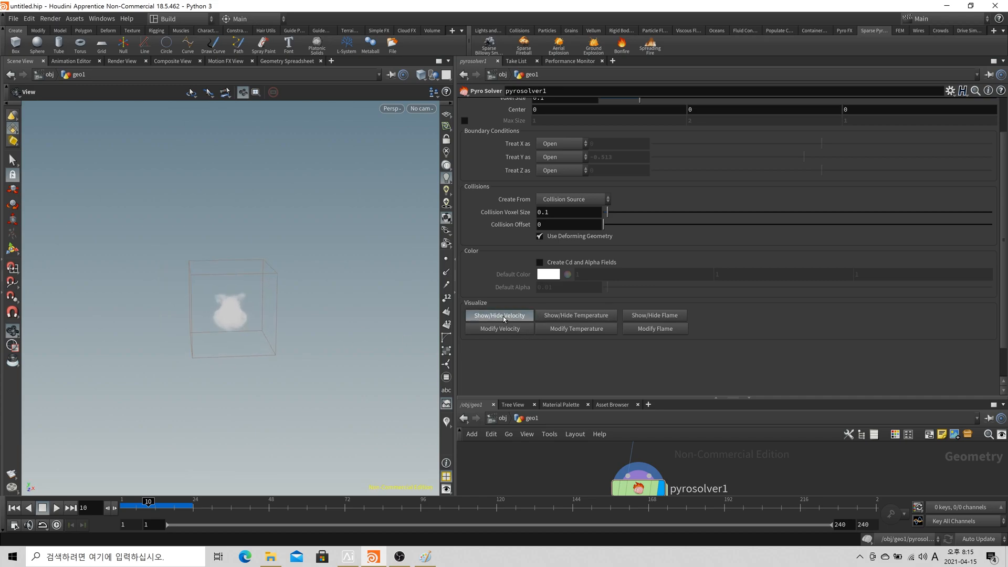
left_click(446, 422)
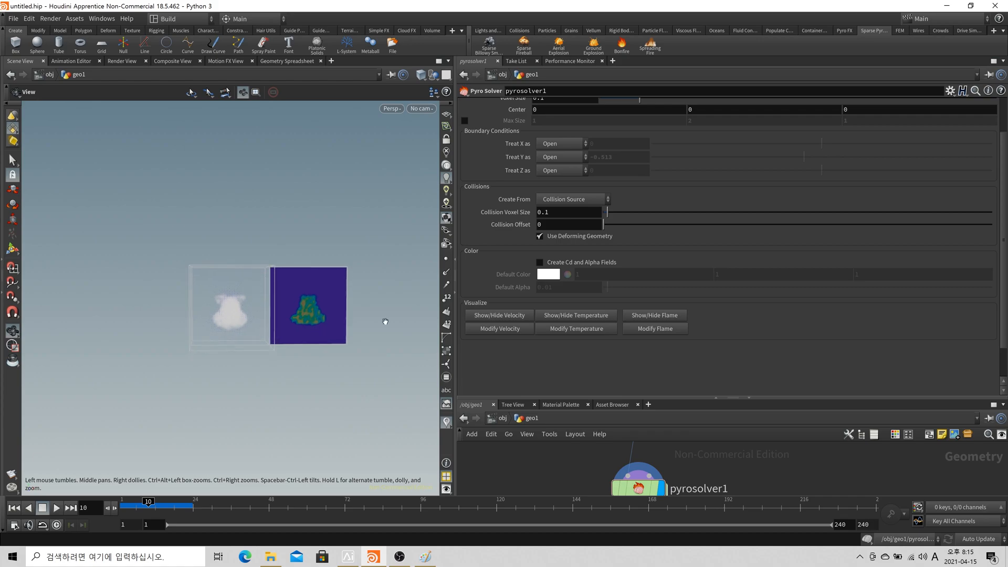
Check the Visualizers list and examine the velocity field around the smoke up close at frame 10
right_click(452, 423)
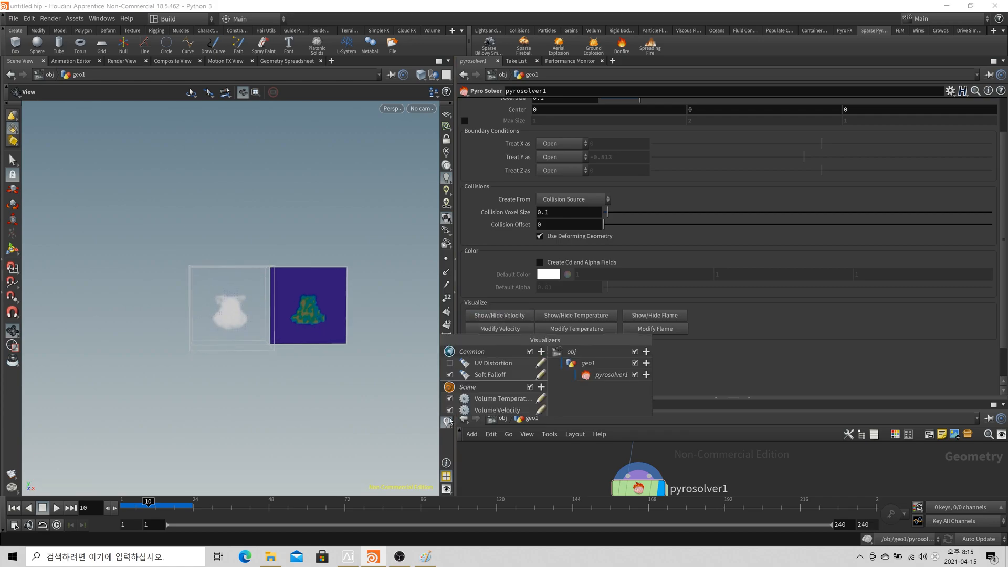
left_click_drag(312, 430, 308, 440)
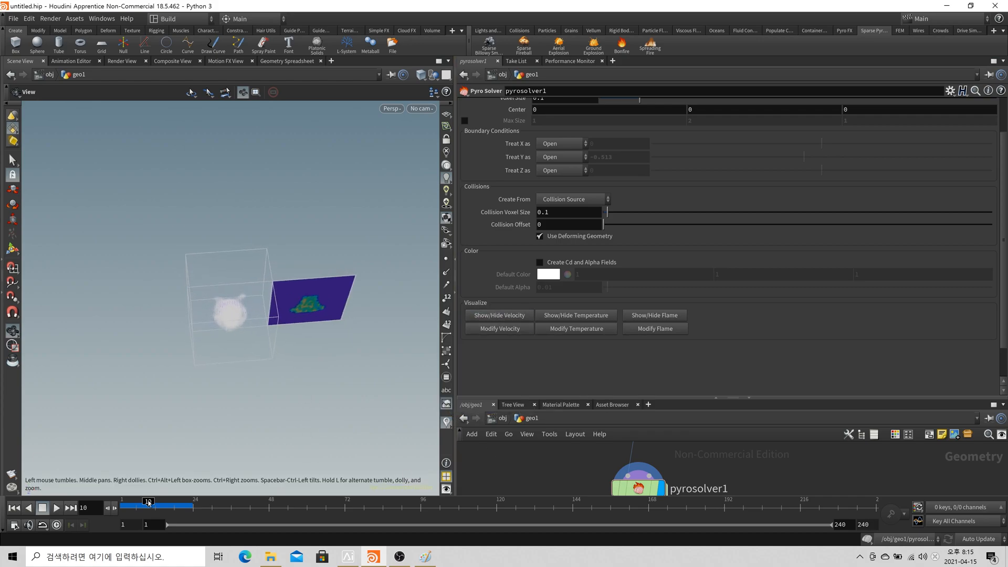
scroll(279, 253, "up", 5)
scroll(279, 253, "up", 5)
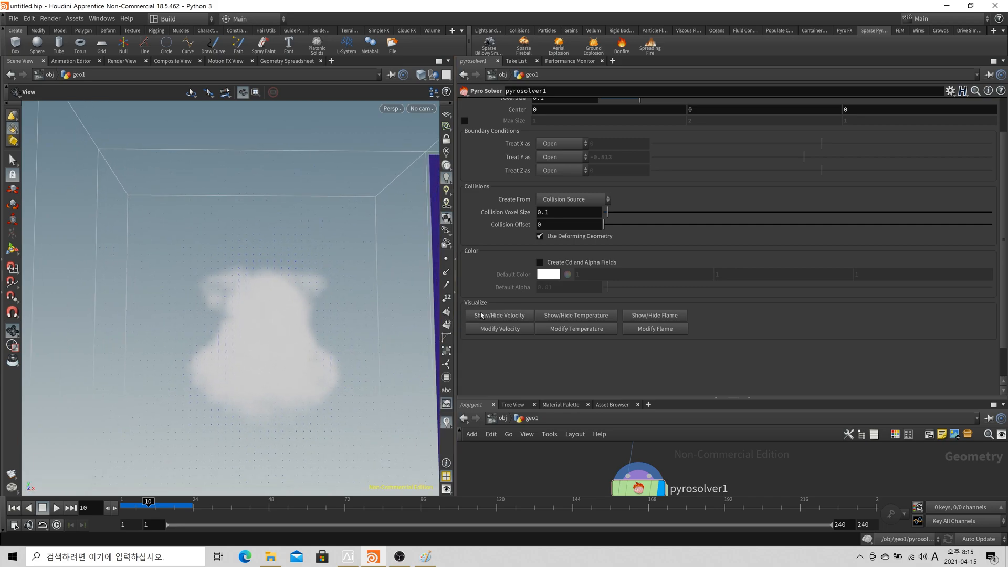
scroll(298, 320, "up", 3)
Play the simulation from frame 1 to frame 33 to watch the velocity trails around the smoke
left_click_drag(298, 320, 301, 315)
left_click_drag(129, 508, 121, 508)
left_click(58, 509)
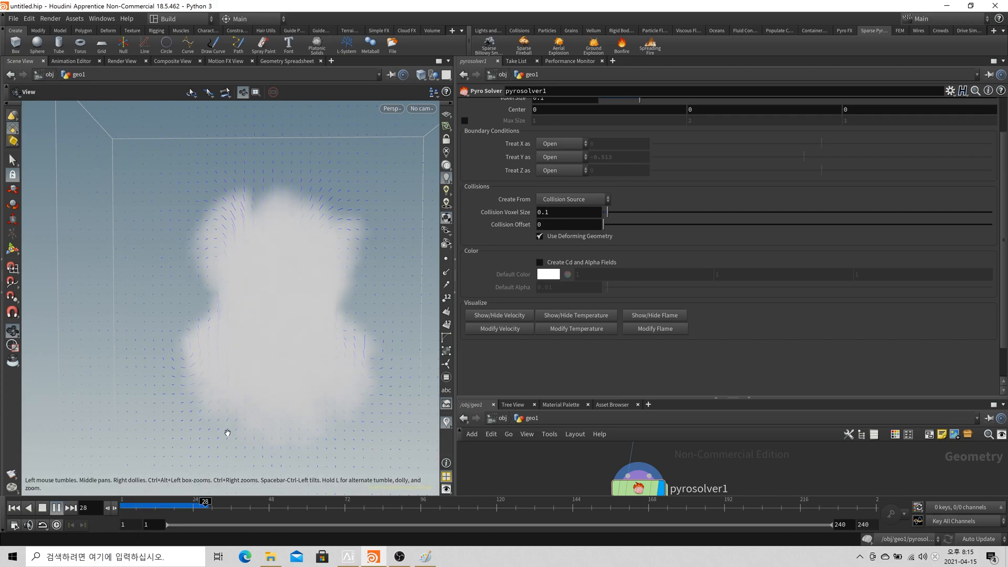
left_click(52, 509)
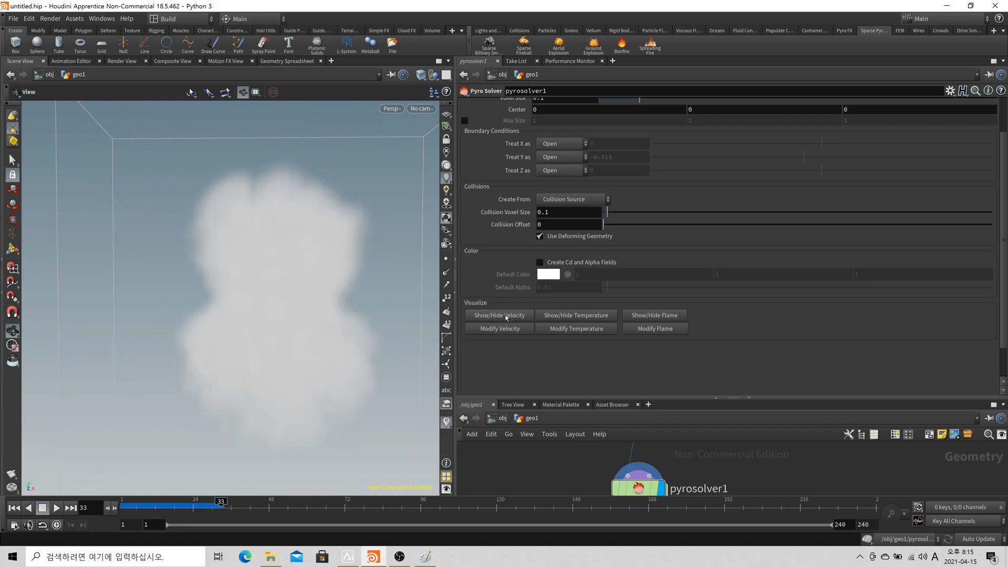
Check the Volume Velocity visualizer, toggle the velocity display at frame 33, and compare it with the temperature slice
left_click(447, 422)
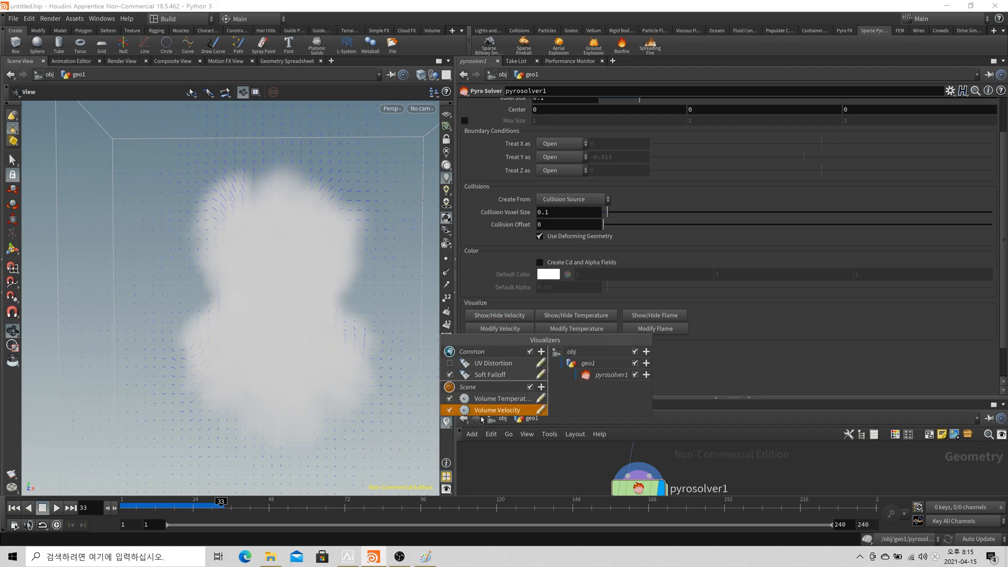
left_click(499, 316)
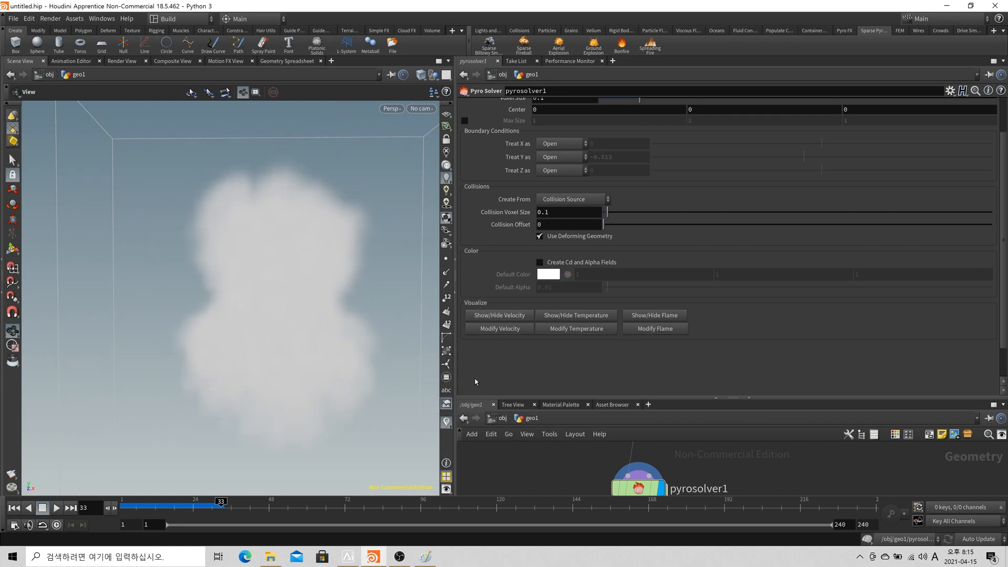
left_click(482, 320)
right_click_drag(188, 321, 125, 317)
middle_click_drag(289, 308, 244, 327)
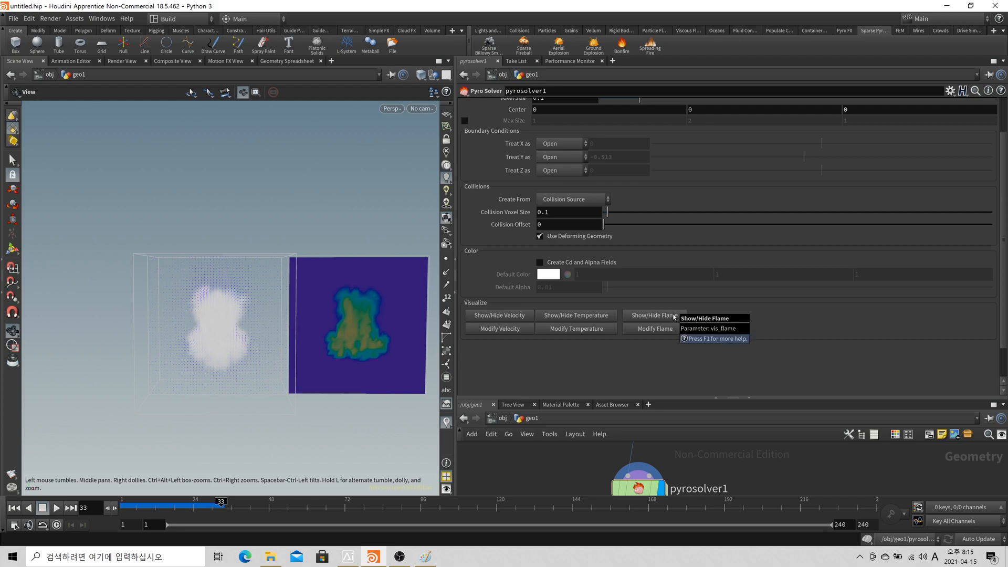
Open the Volume Velocity visualizer from the Visualizers list, reopen it through Modify Velocity, and move its window clear of the viewport
left_click(447, 423)
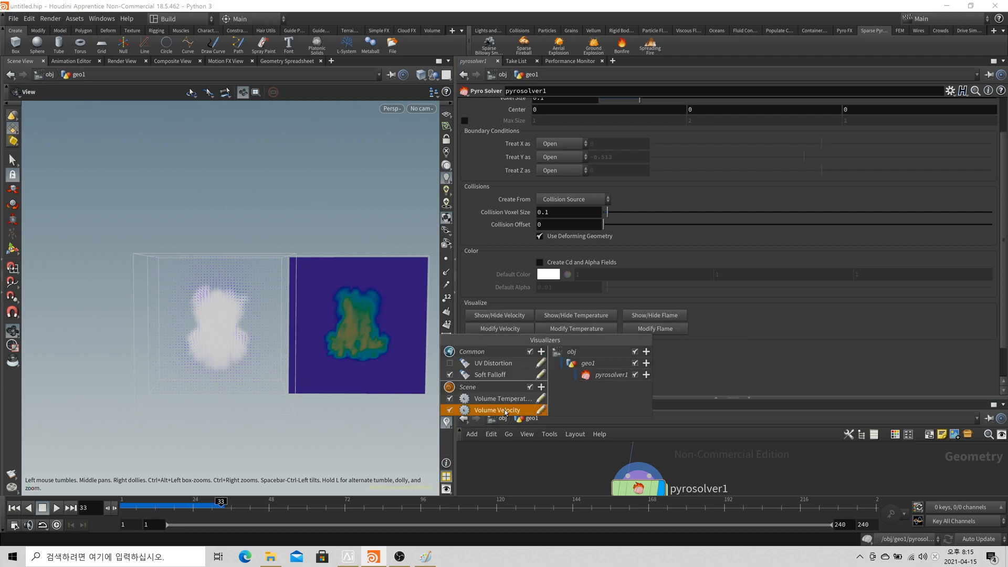
left_click(540, 411)
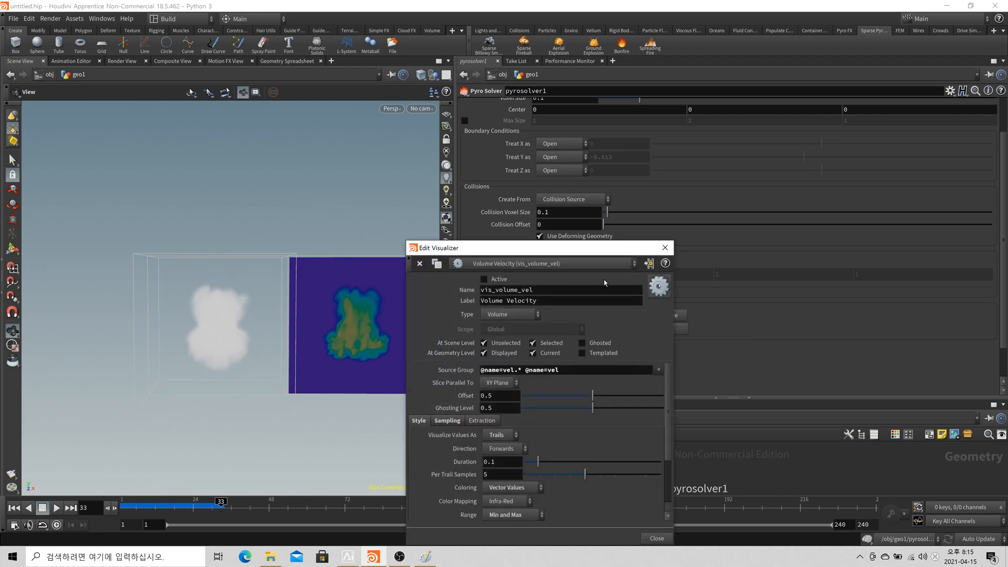
left_click(666, 247)
left_click(499, 329)
left_click_drag(586, 251, 785, 108)
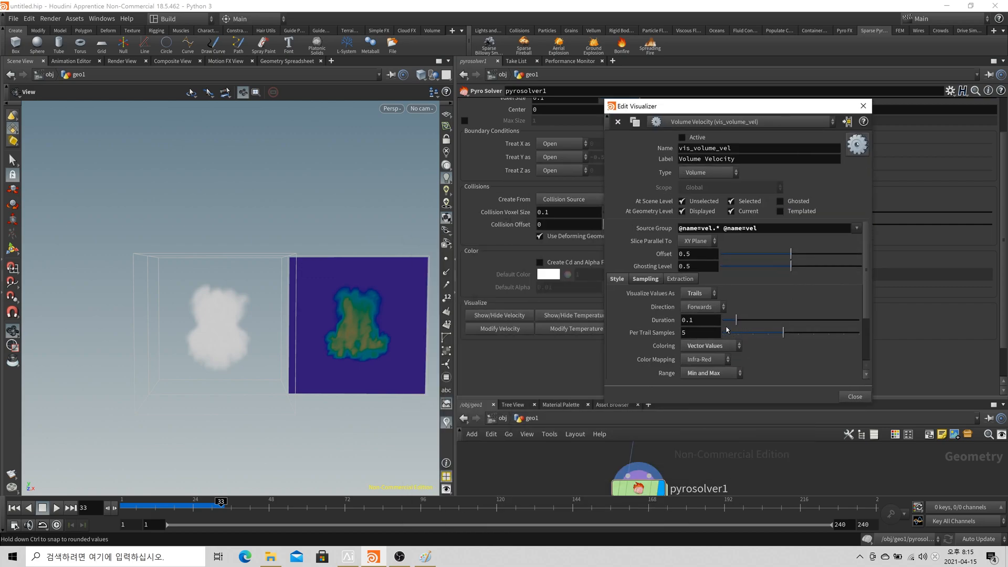
Try 10 Per Trail Samples on the Volume Velocity visualizer, show the velocity display, and set the samples back to 5
left_click_drag(783, 332, 883, 333)
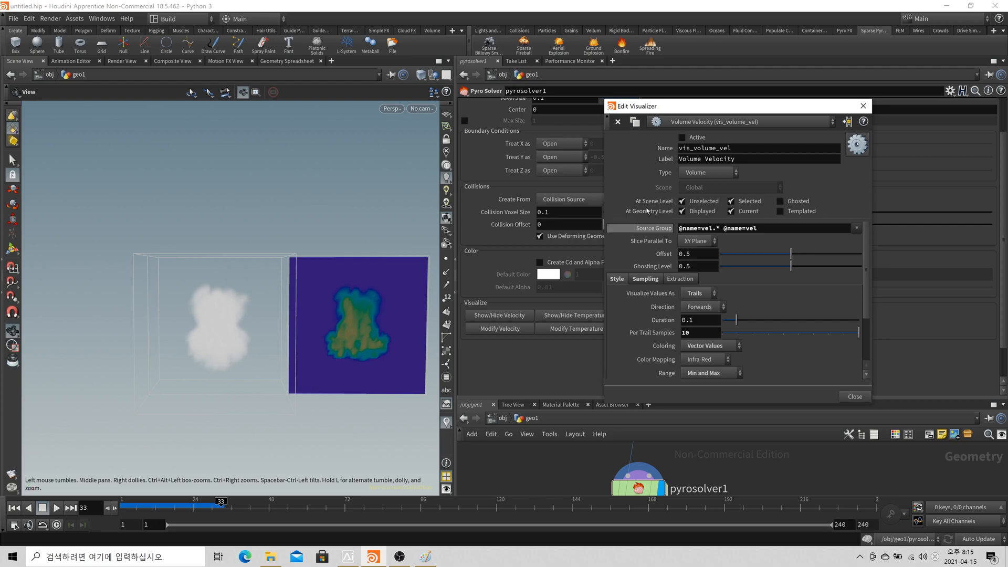
left_click(513, 321)
left_click_drag(696, 333, 670, 342)
type("5")
key("Return")
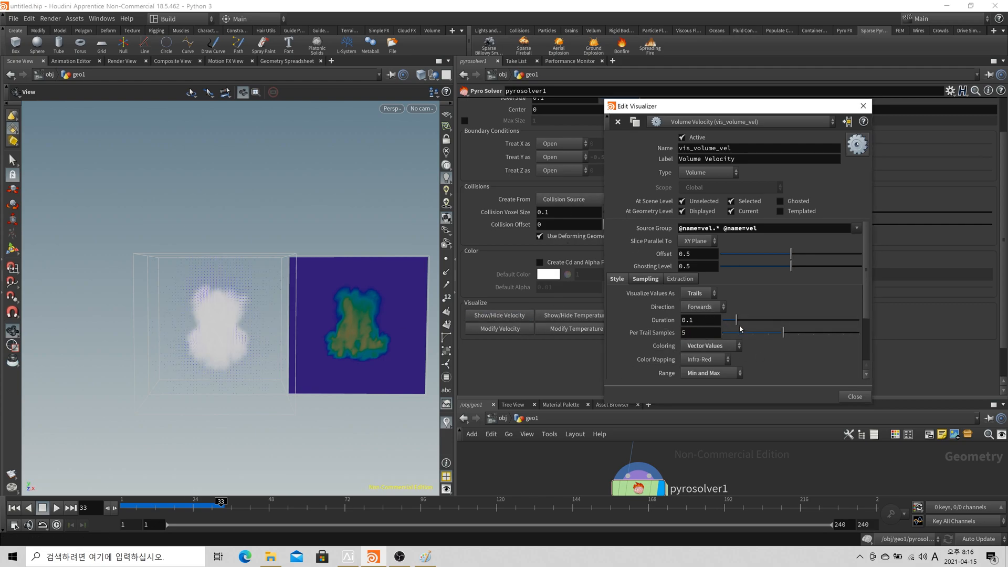
Set the Volume Velocity visualizer's Duration to 1 and Per Trail Samples to 65, and close its settings
left_click_drag(737, 320, 898, 339)
middle_click_drag(715, 333, 810, 385)
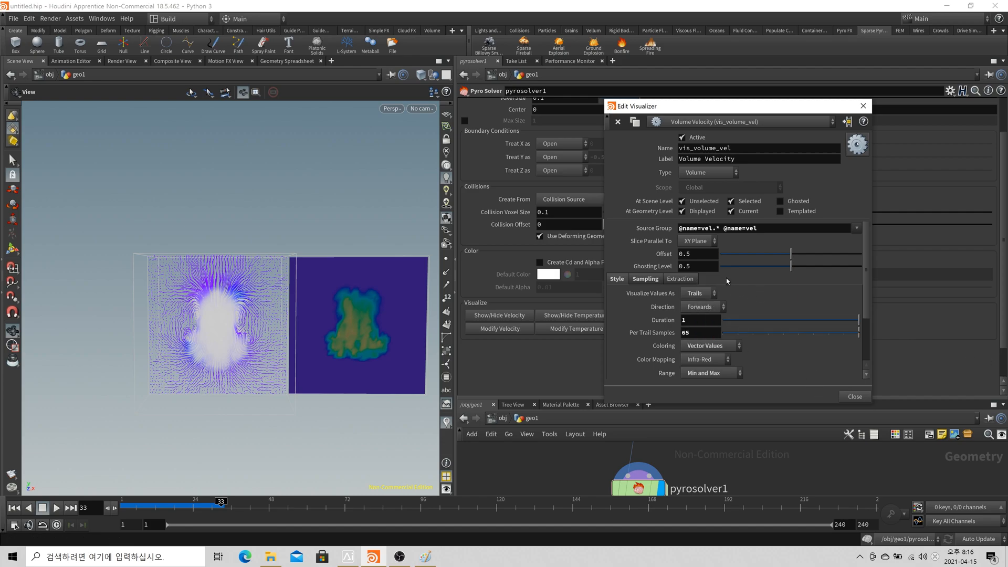
left_click(863, 105)
left_click(530, 331)
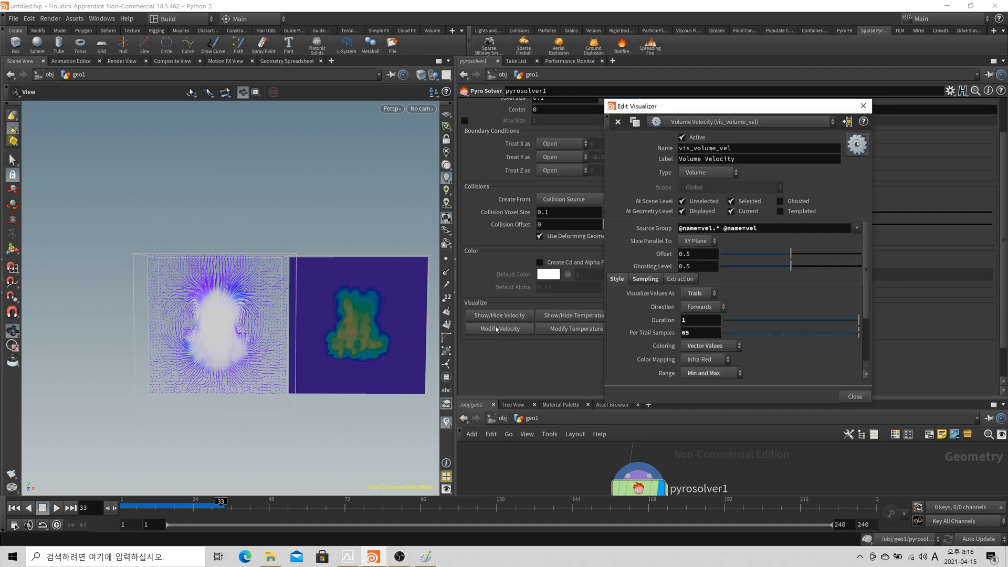
left_click(863, 105)
Hide pyrosolver1's velocity and temperature displays so only the smoke is shown in the viewport
left_click(522, 316)
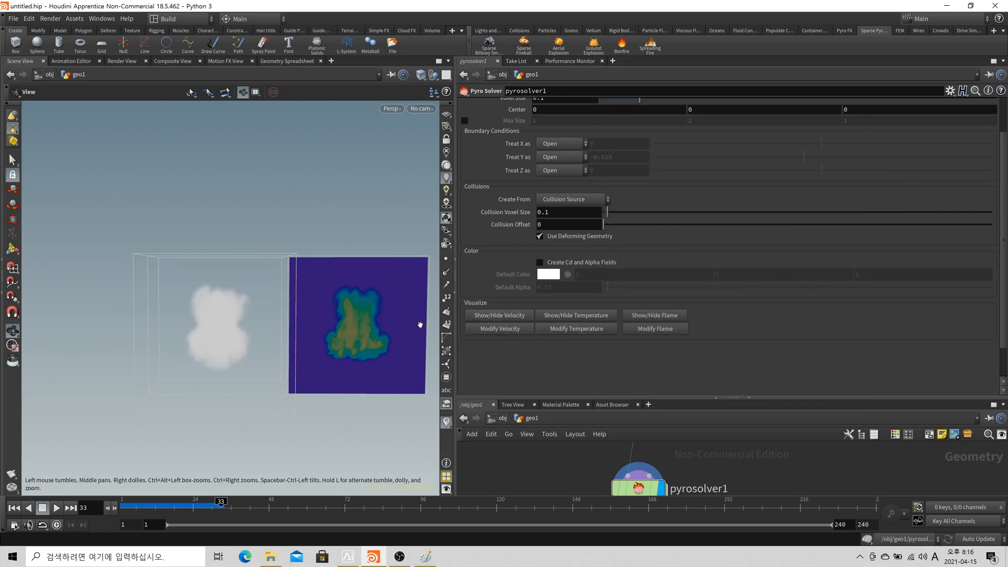
left_click(566, 317)
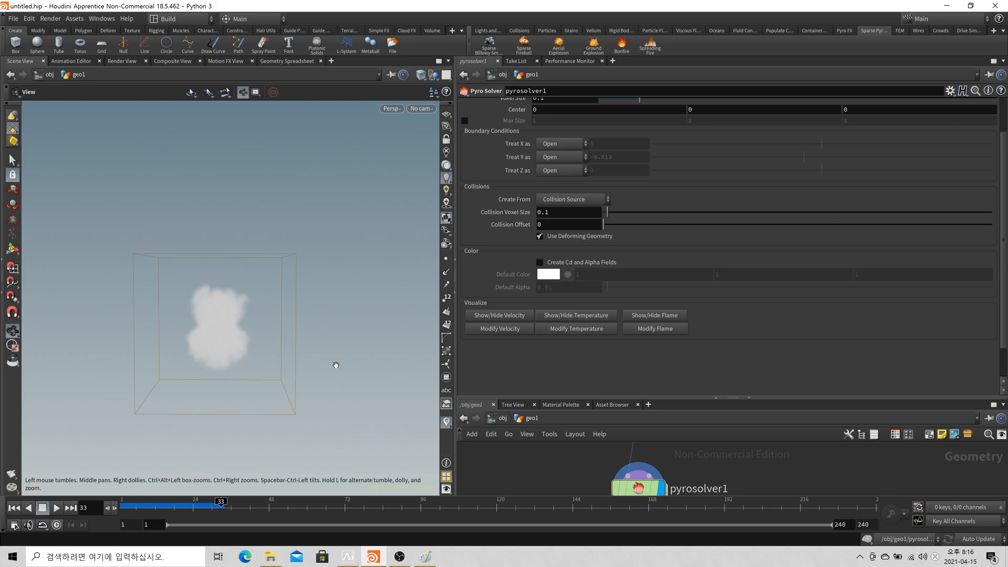
scroll(900, 302, "up", 3)
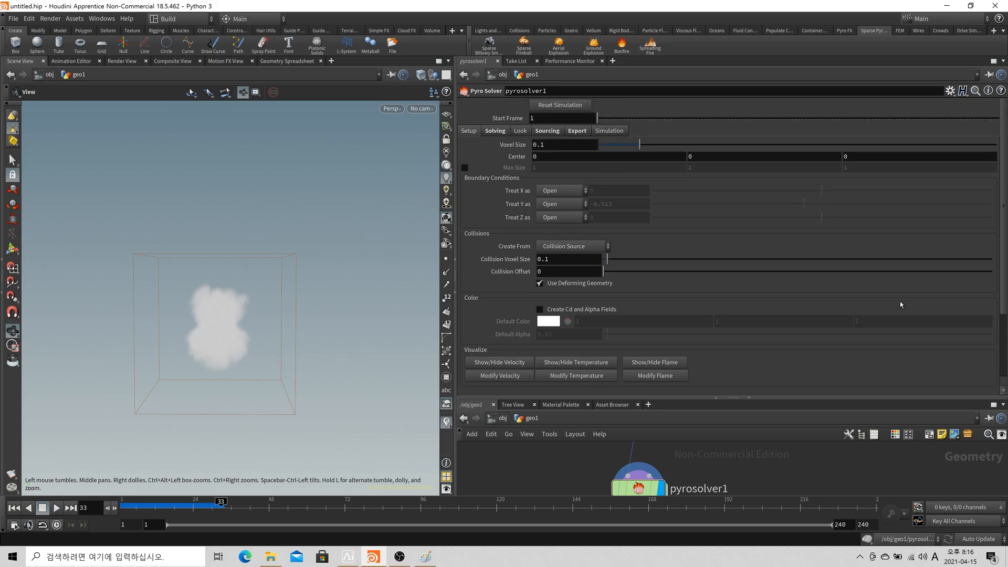
left_click_drag(232, 378, 259, 338)
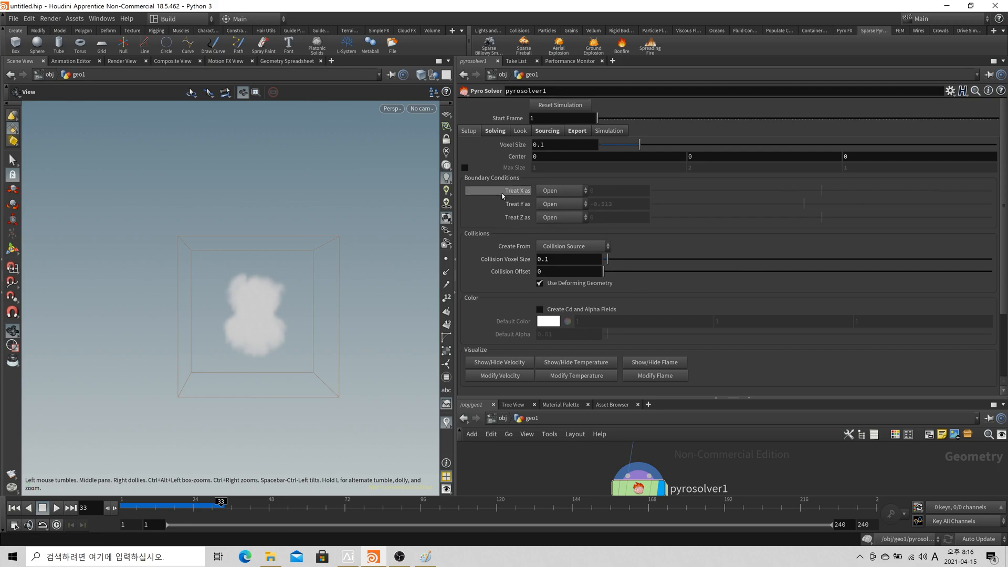
Show pyrosolver1's Solving simulation settings, return to frame 1, and turn Calculate Speed Field off
left_click(494, 132)
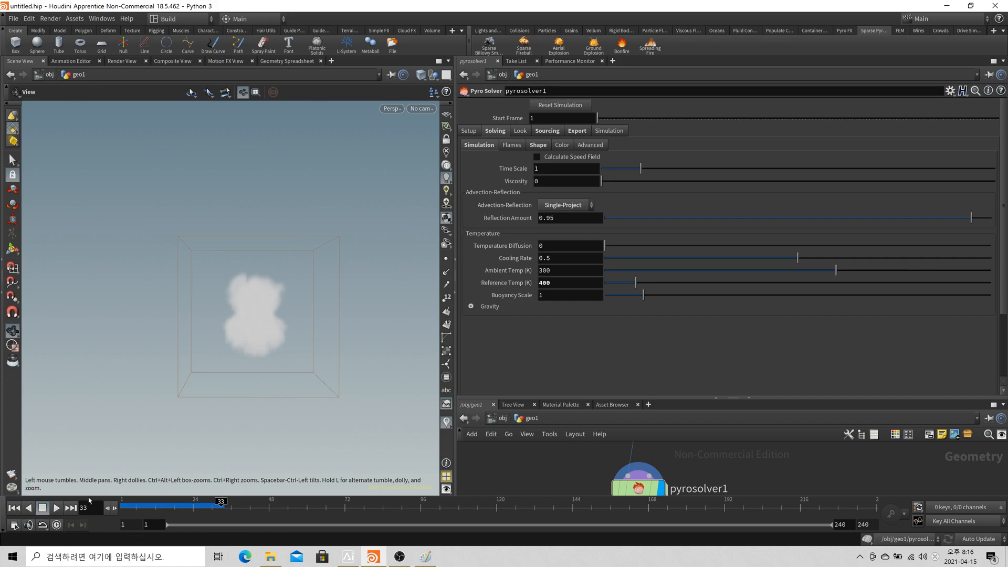
left_click(13, 509)
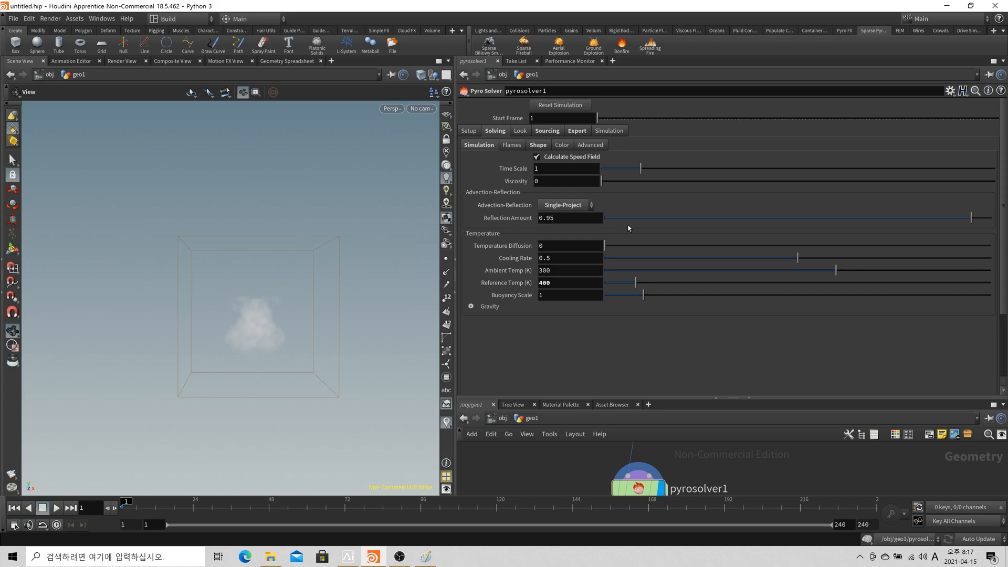
left_click(570, 155)
scroll(615, 217, "down", 1)
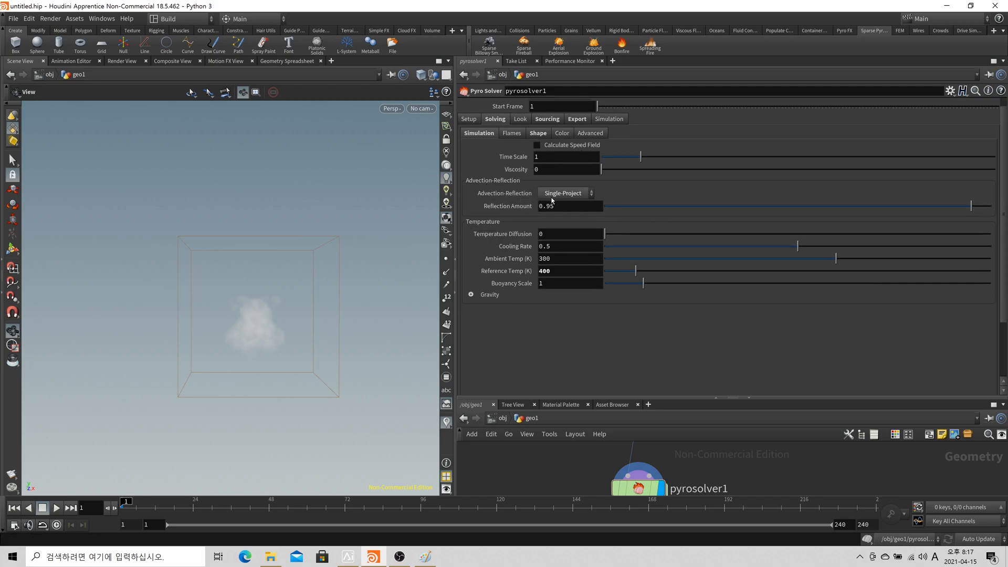
Play the simulation with Advection-Reflection at Single-Project to frame 102, inspecting the smoke column from several views
scroll(354, 293, "up", 3)
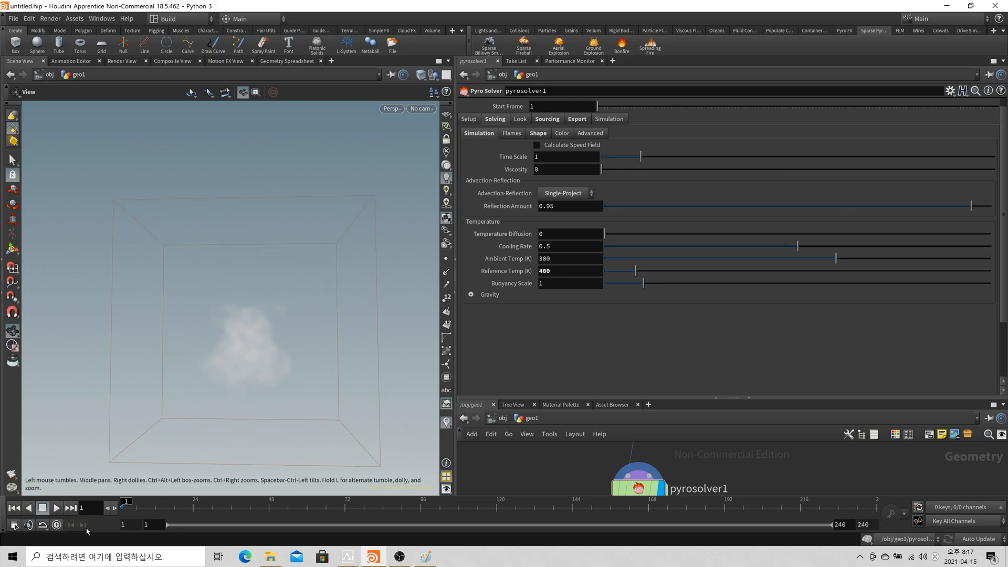
left_click(56, 508)
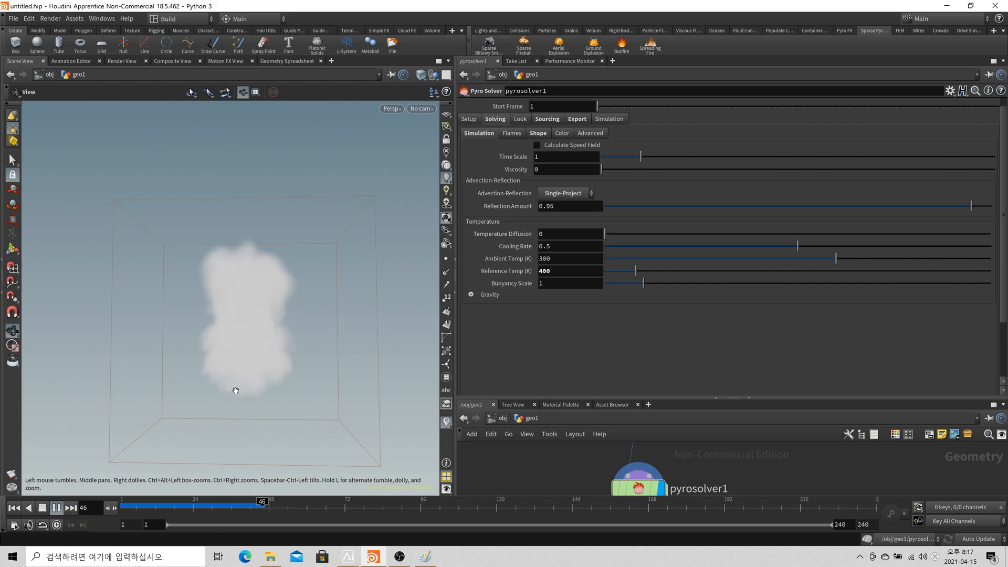
left_click(44, 509)
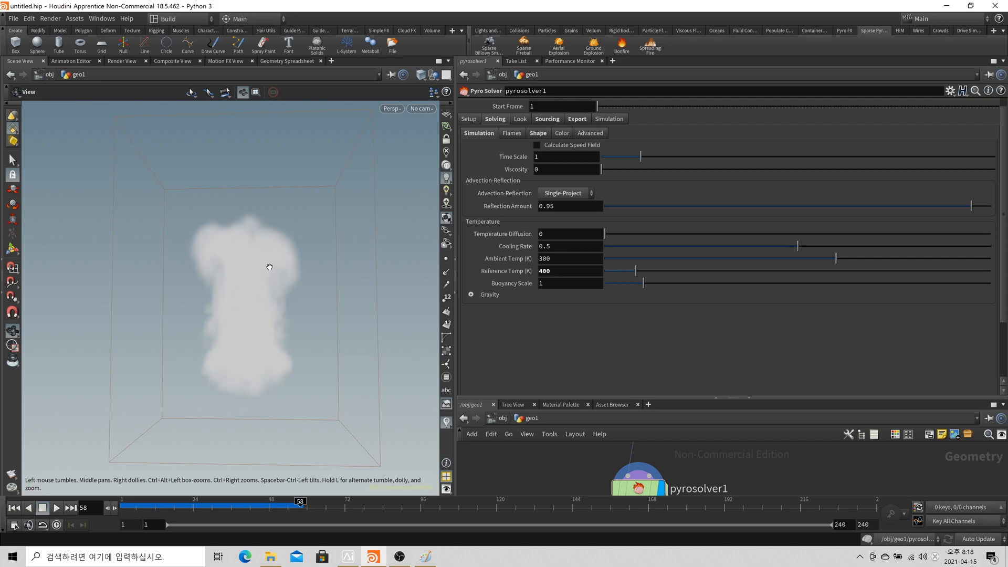
left_click_drag(283, 283, 260, 310)
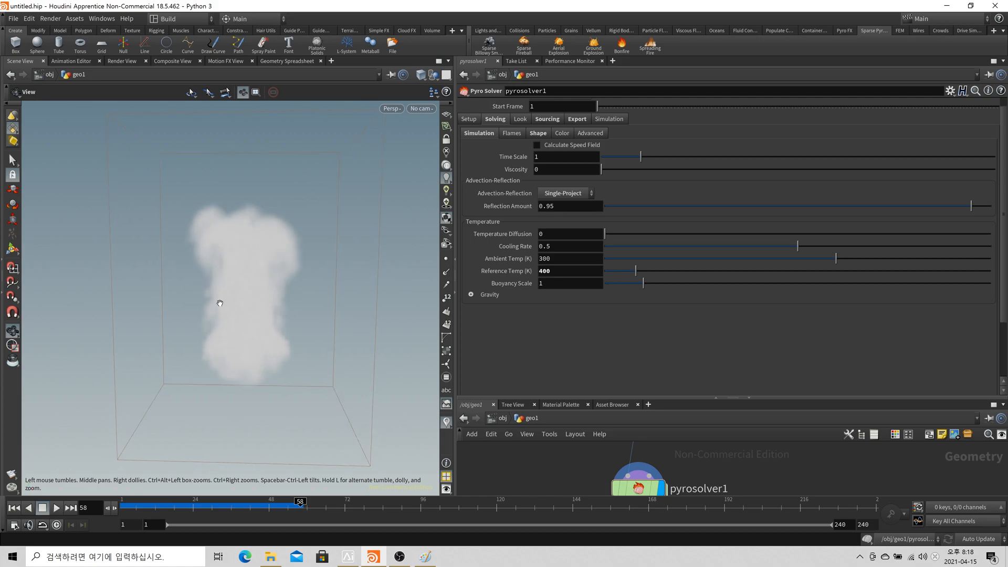
left_click(56, 508)
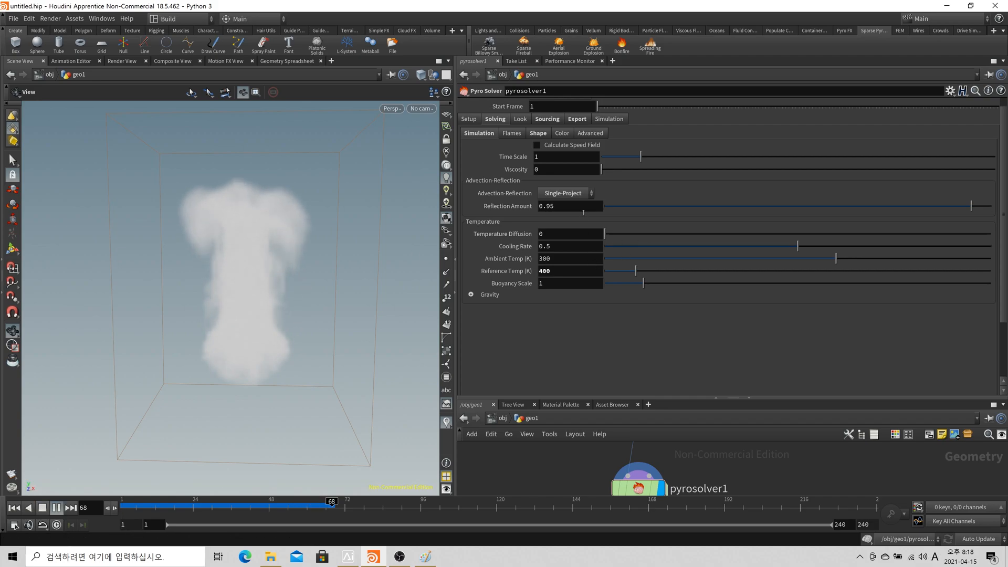
right_click_drag(318, 259, 257, 254)
left_click_drag(256, 254, 315, 250)
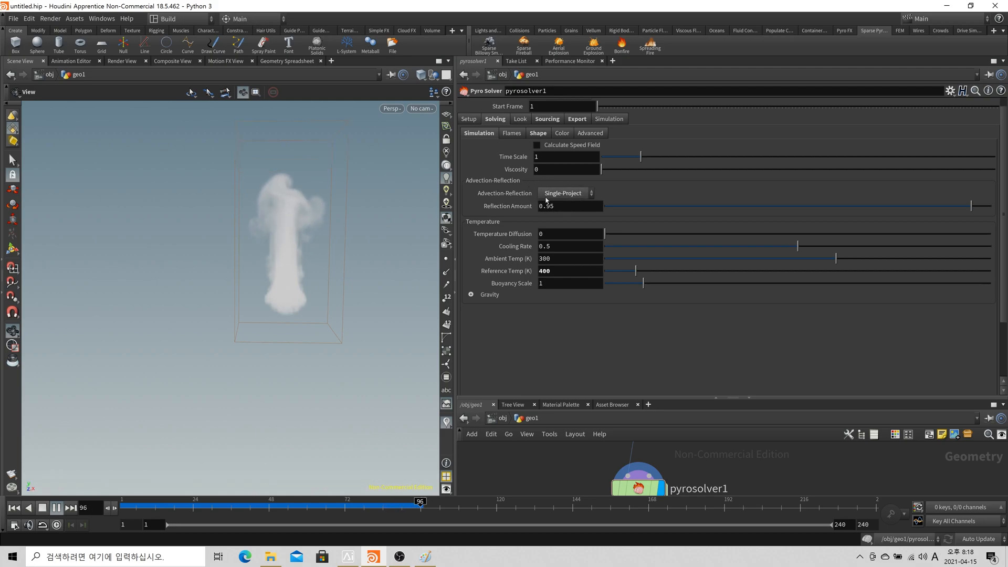
left_click(42, 508)
Review the Advection-Reflection options, keep Single-Project, and scrub the timeline back to frame 1
left_click(566, 194)
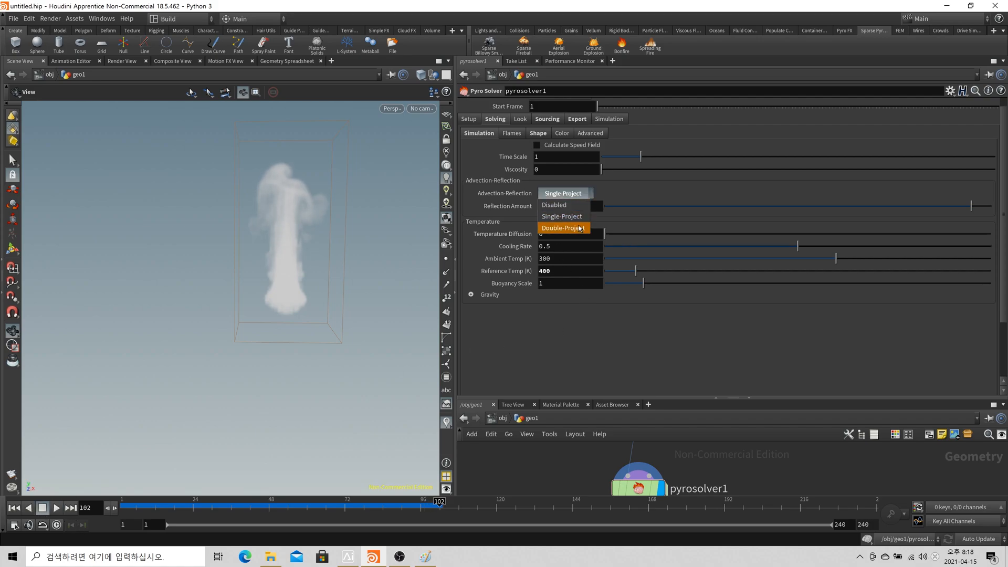
left_click(564, 216)
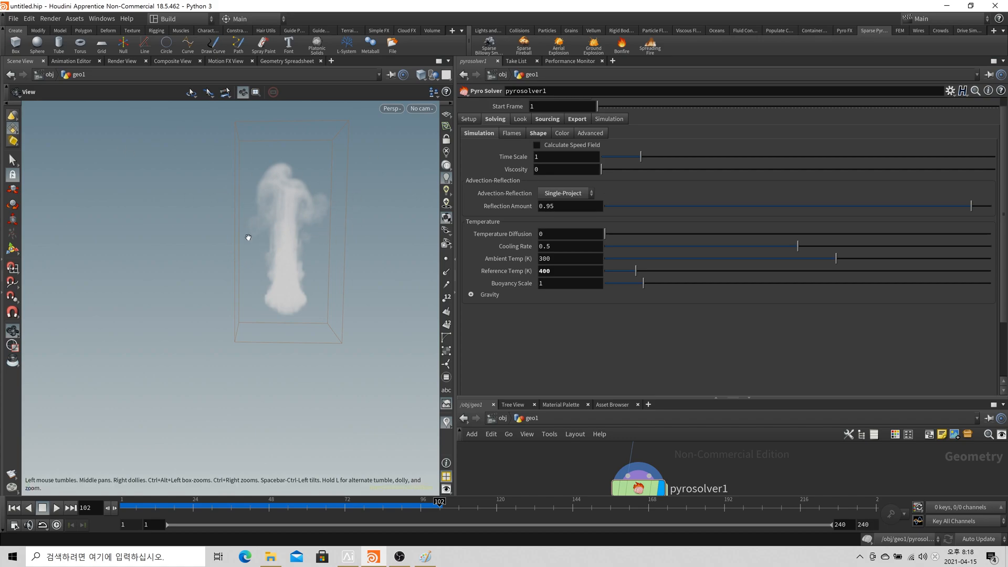
left_click(359, 511)
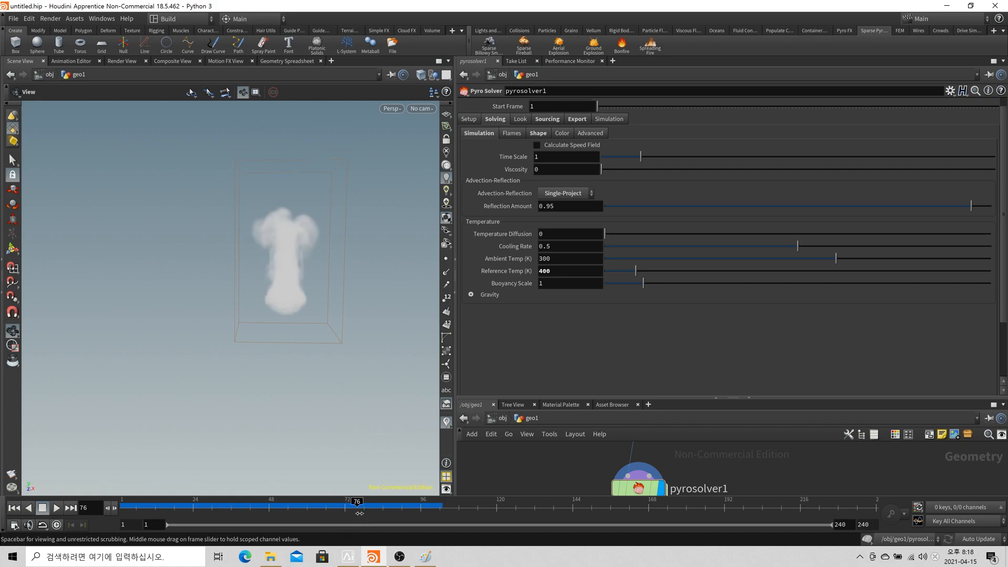
left_click_drag(359, 513, 122, 512)
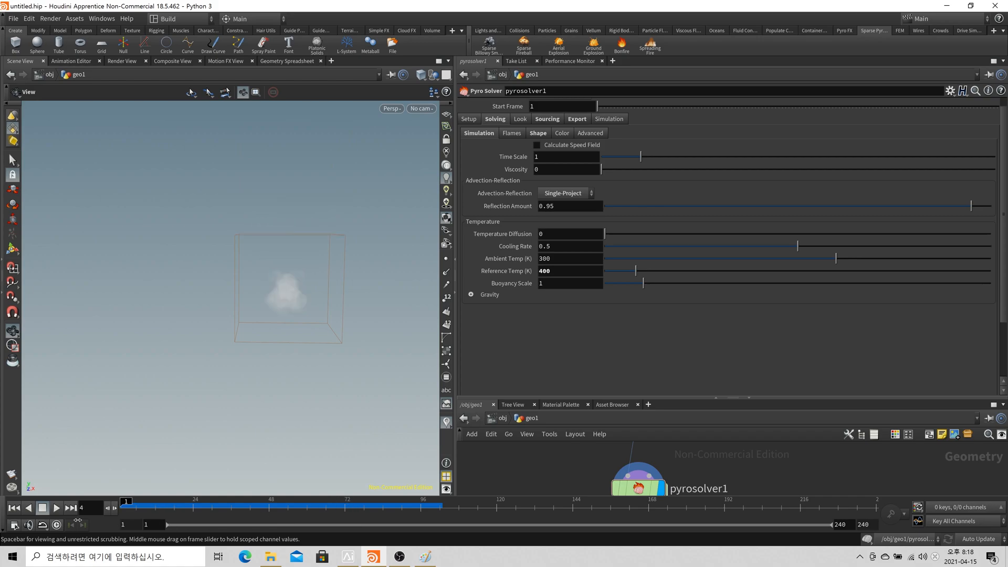
Try Double-Project, set Advection-Reflection to Disabled, and play the simulation to examine the smoke's shape
left_click(584, 195)
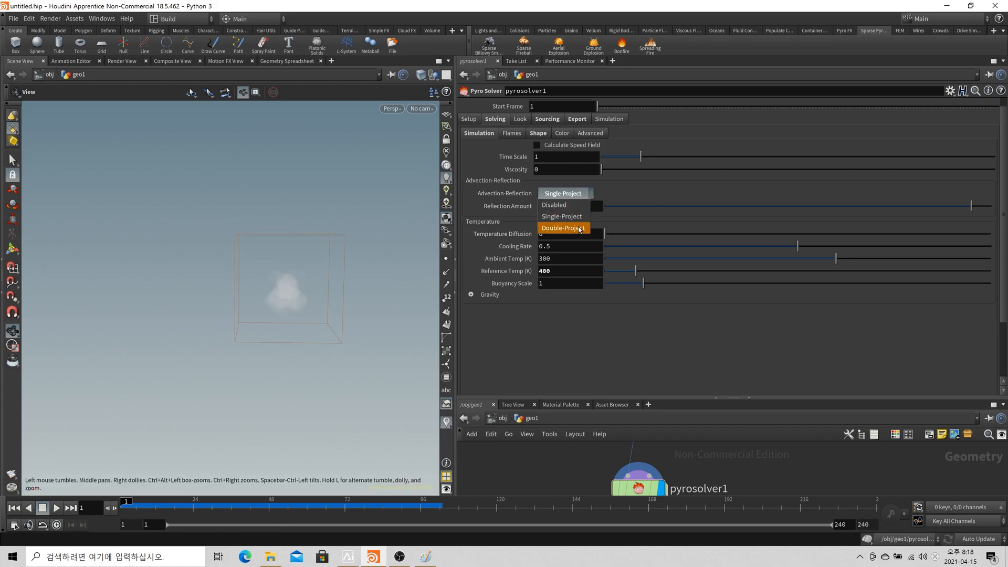
left_click(580, 229)
left_click(578, 194)
left_click(562, 194)
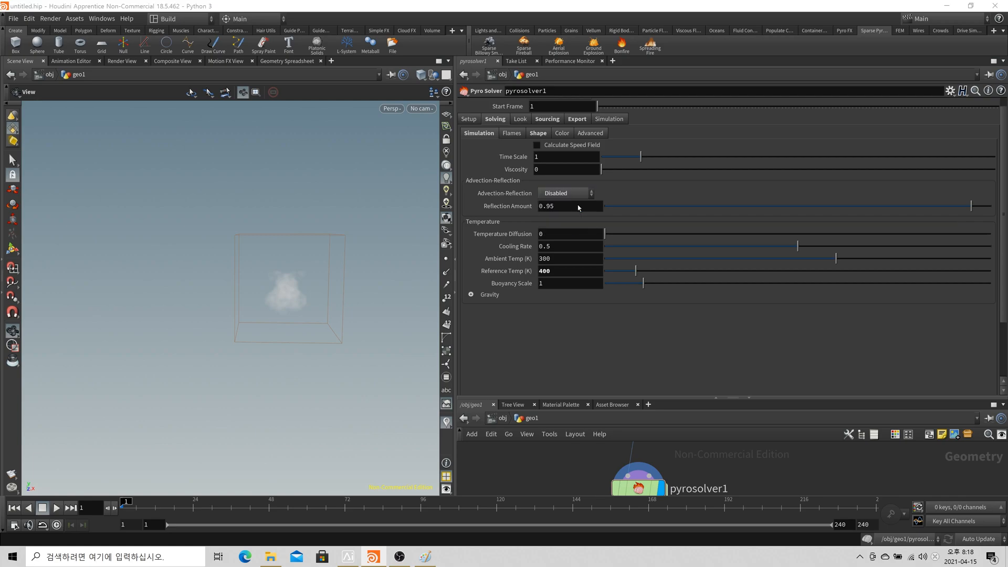
left_click(56, 508)
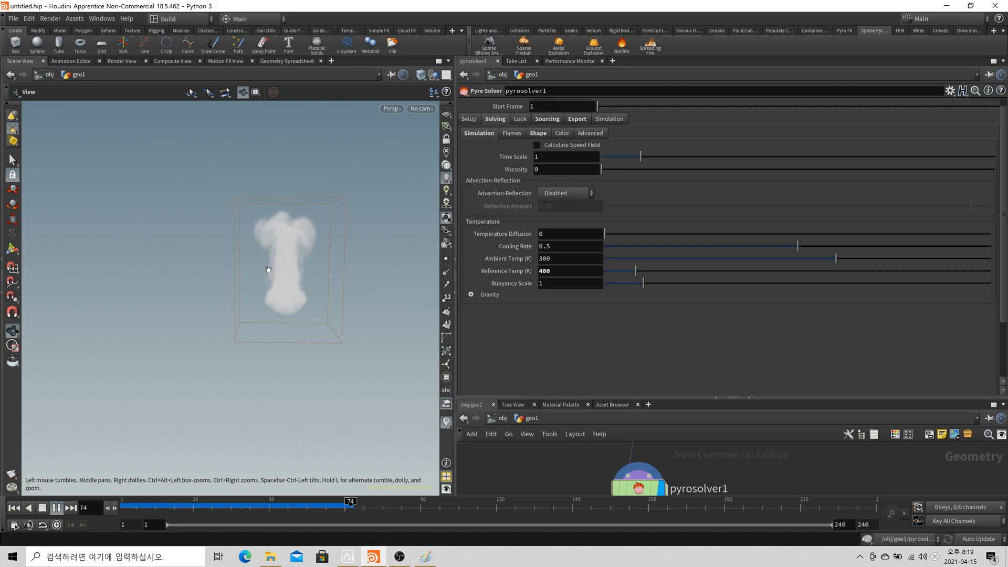
Set Advection-Reflection to Single-Project, play the simulation from frame 1 to frame 89 to examine the smoke, and return to frame 1
left_click(14, 508)
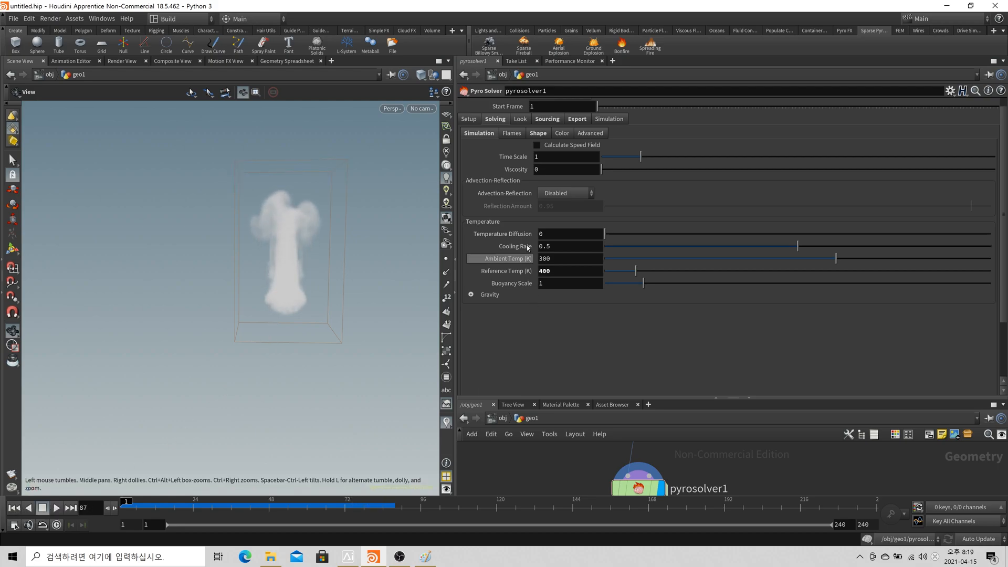
left_click(564, 194)
left_click(562, 211)
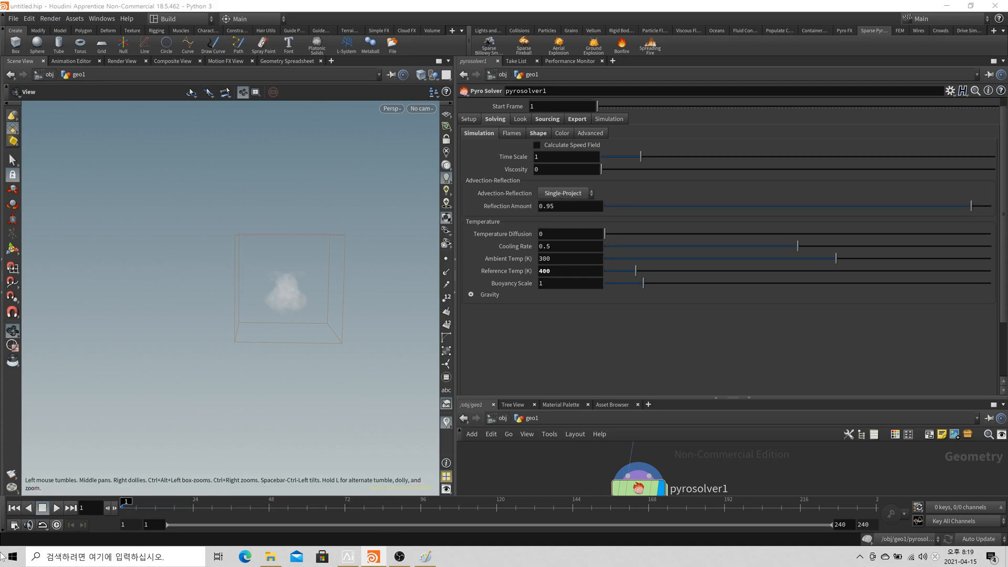
left_click(56, 509)
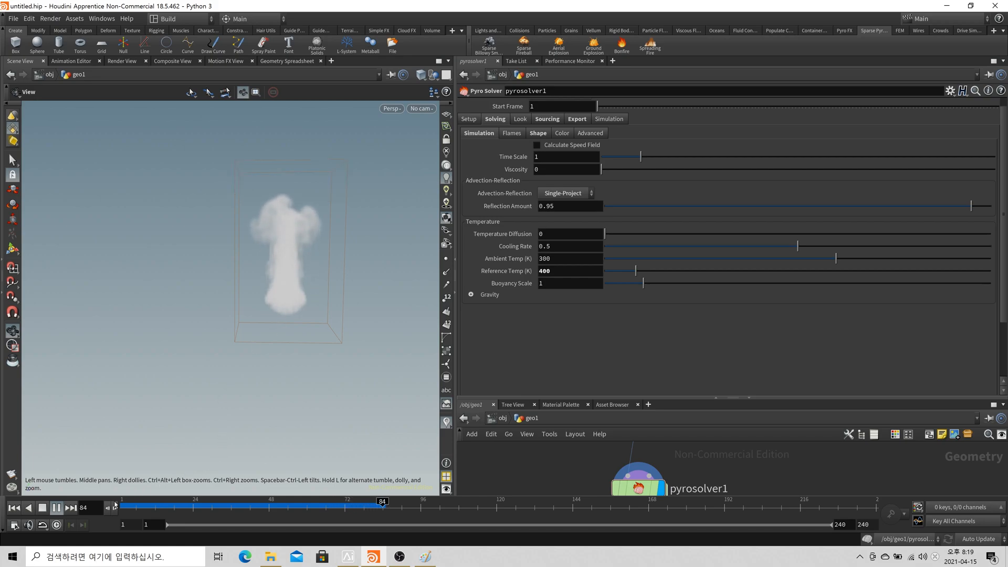
left_click(48, 508)
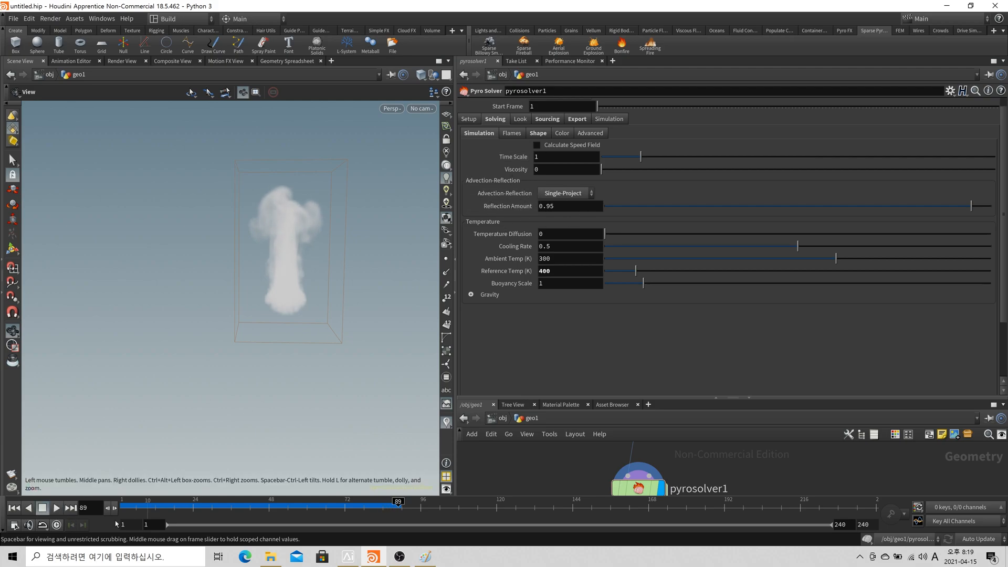
key("ctrl+Up")
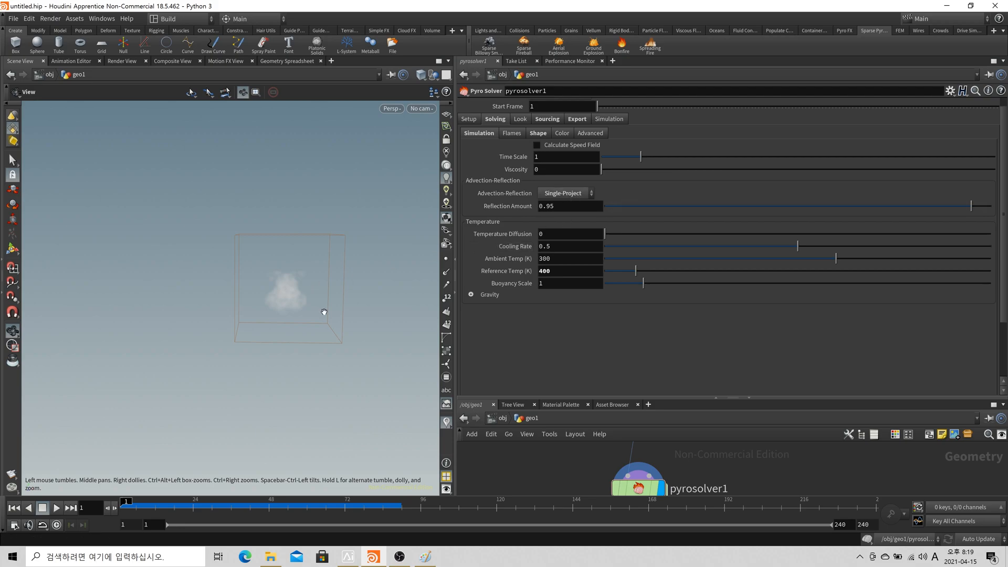
Toggle Advection-Reflection between Disabled and Single-Project to compare the options, ending on Single-Project
left_click(574, 194)
left_click(574, 194)
left_click(567, 193)
left_click(562, 201)
left_click(581, 199)
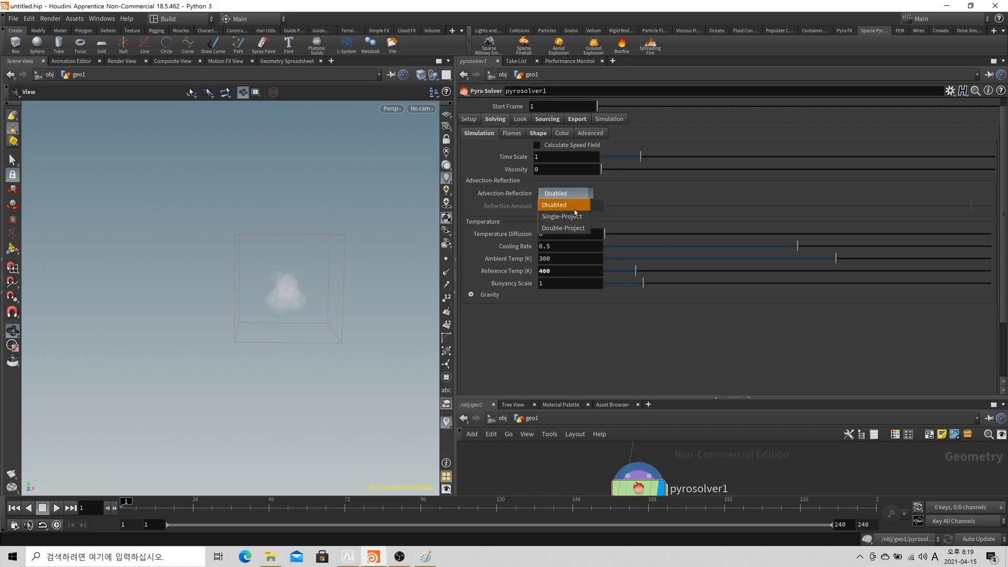
left_click(578, 197)
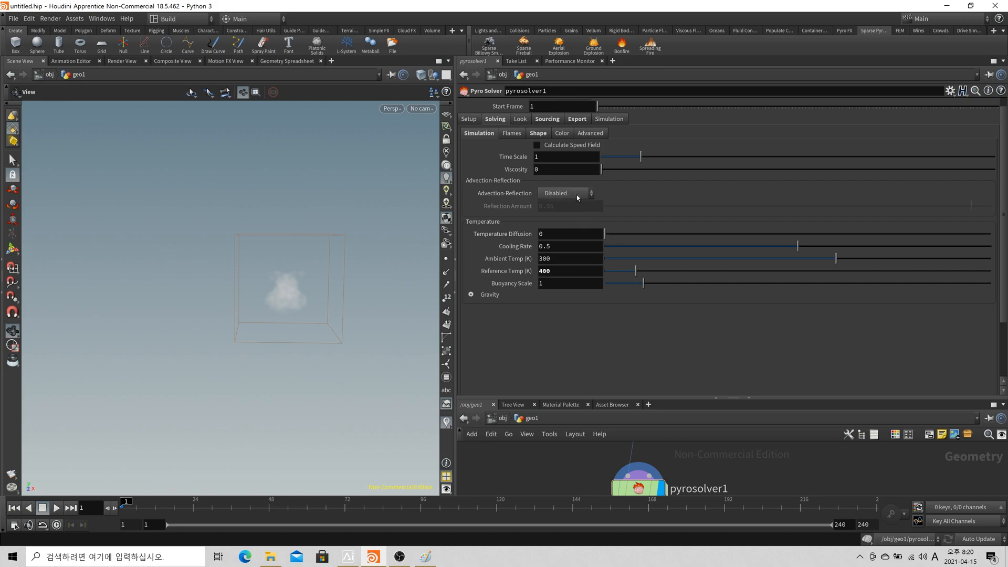
left_click(577, 194)
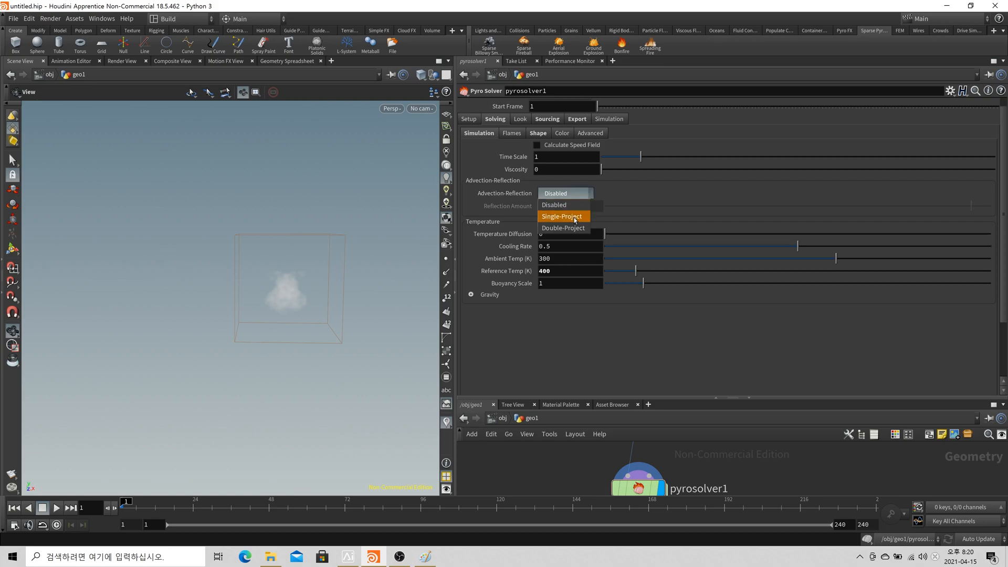
left_click(576, 220)
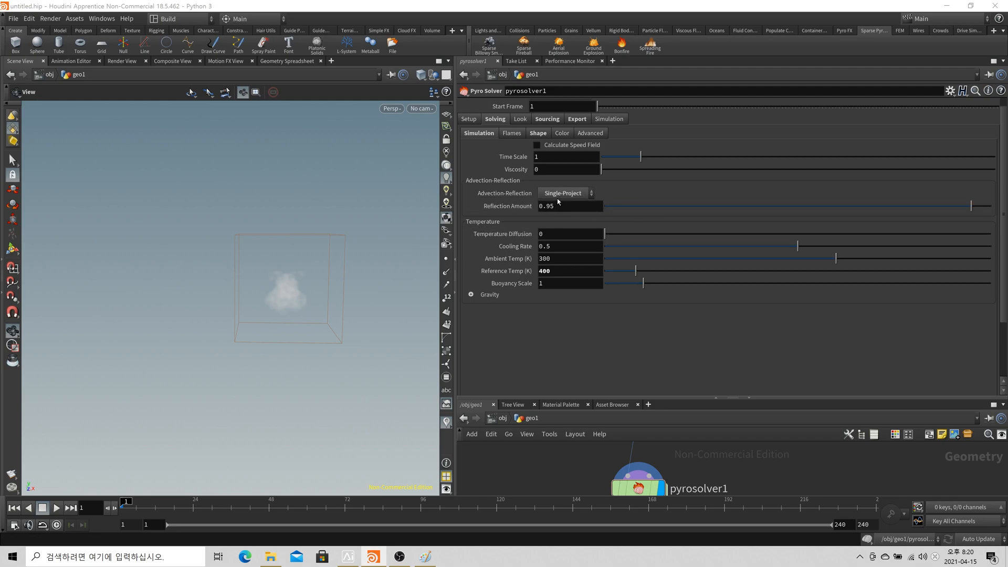
left_click(560, 194)
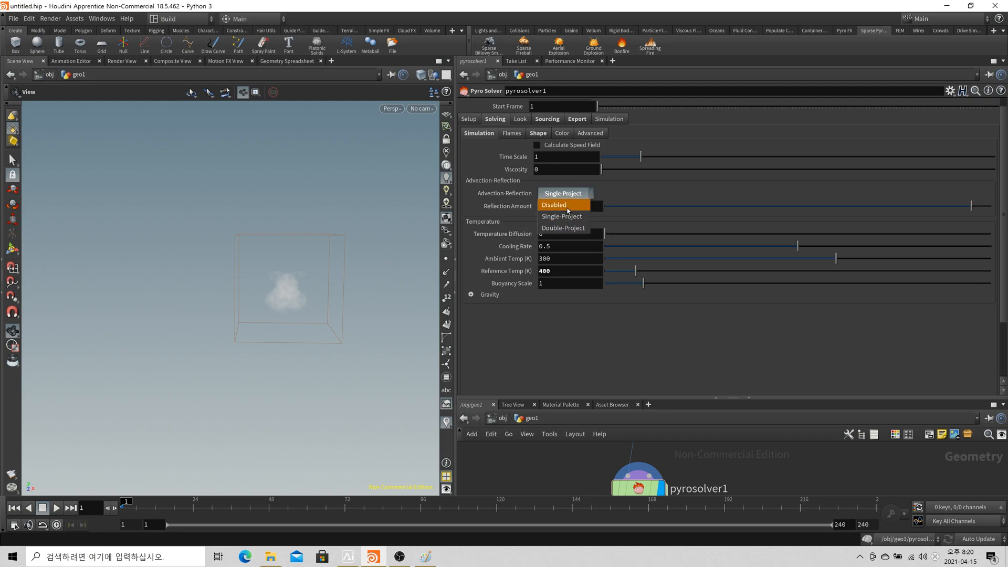
left_click(567, 207)
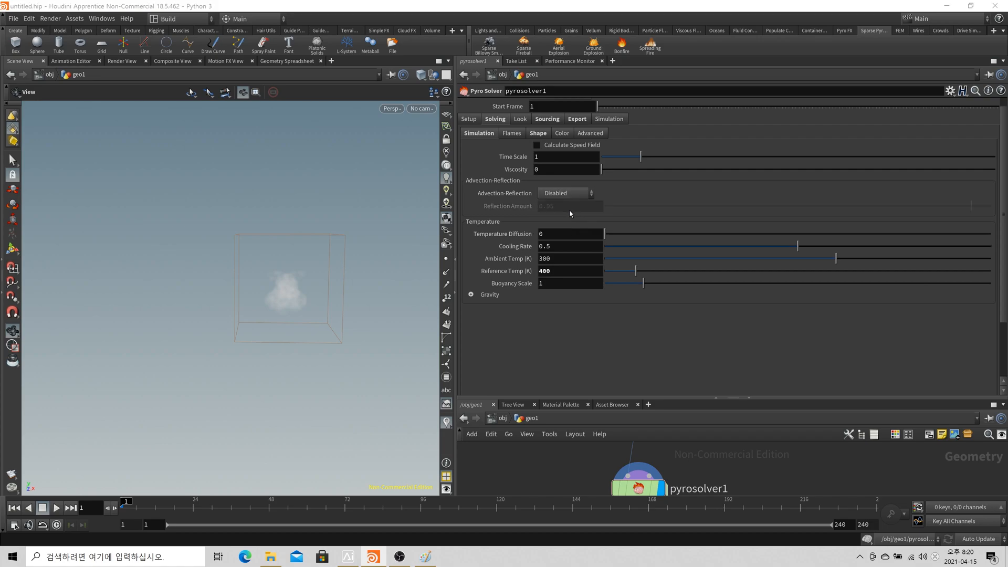
left_click(570, 199)
left_click(574, 207)
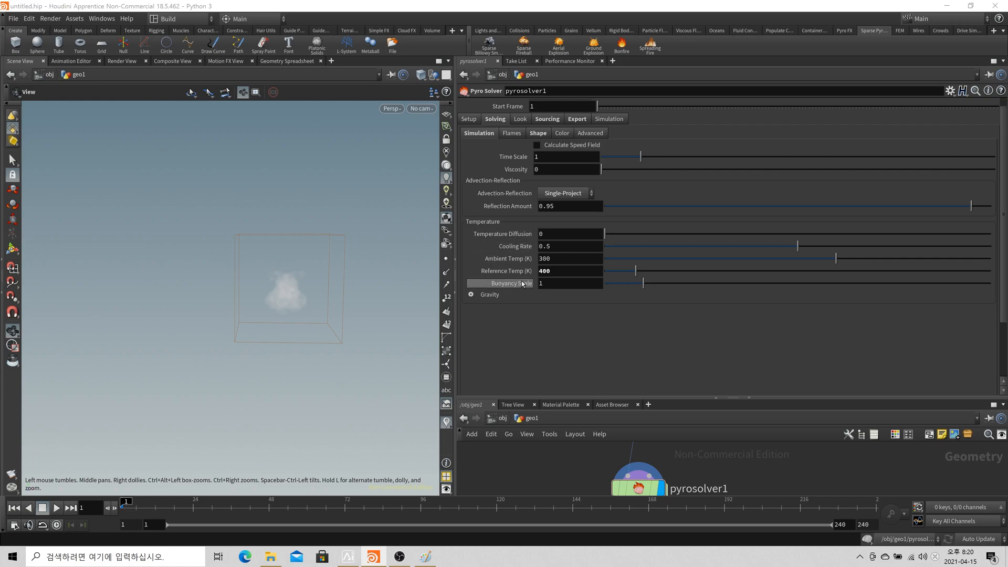
Try a Reference Temp of 1400 K and play the simulation to watch how the smoke rises
scroll(343, 307, "up", 5)
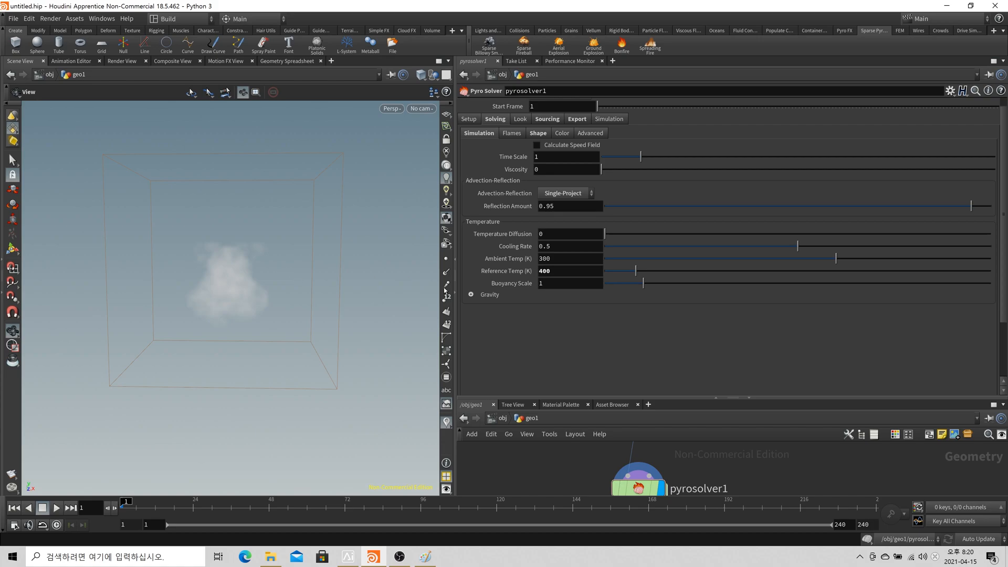
middle_click_drag(204, 307, 220, 330)
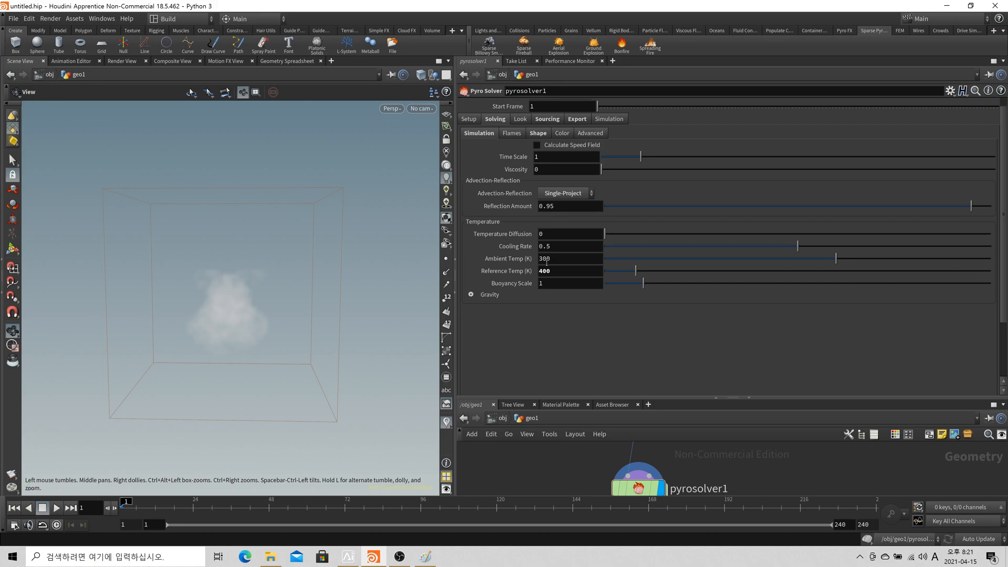
left_click(540, 271)
type("1")
key("Tab")
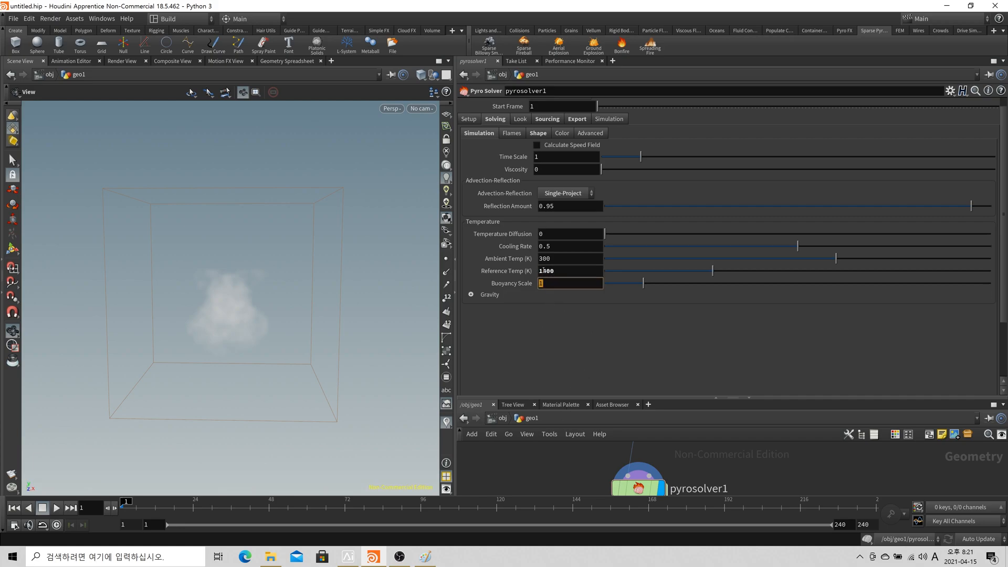
left_click(56, 508)
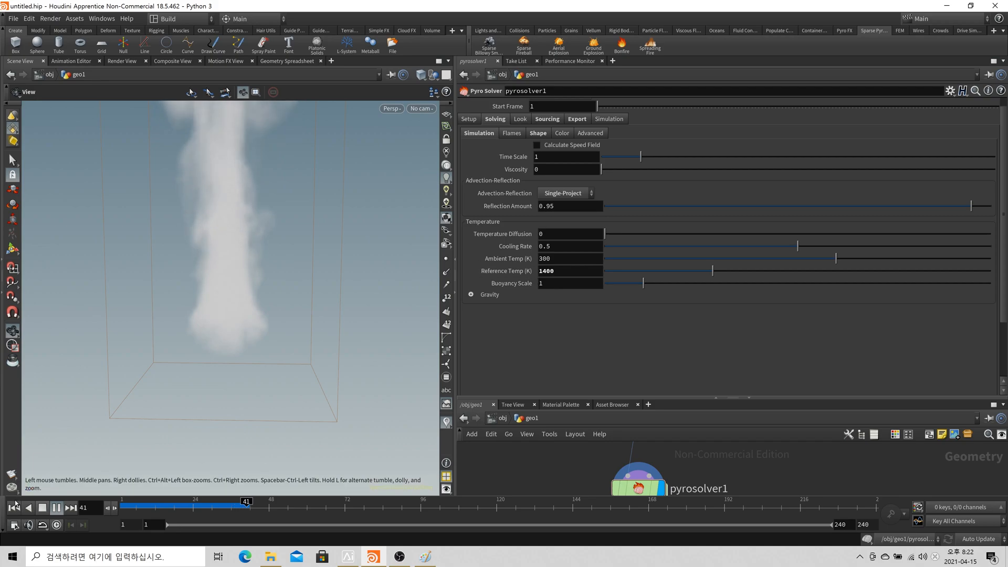
Stop the playback, return to frame 1, and set Reference Temp back to 400 K
left_click(42, 508)
left_click_drag(547, 272, 527, 281)
type("4")
key("Tab")
left_click(538, 344)
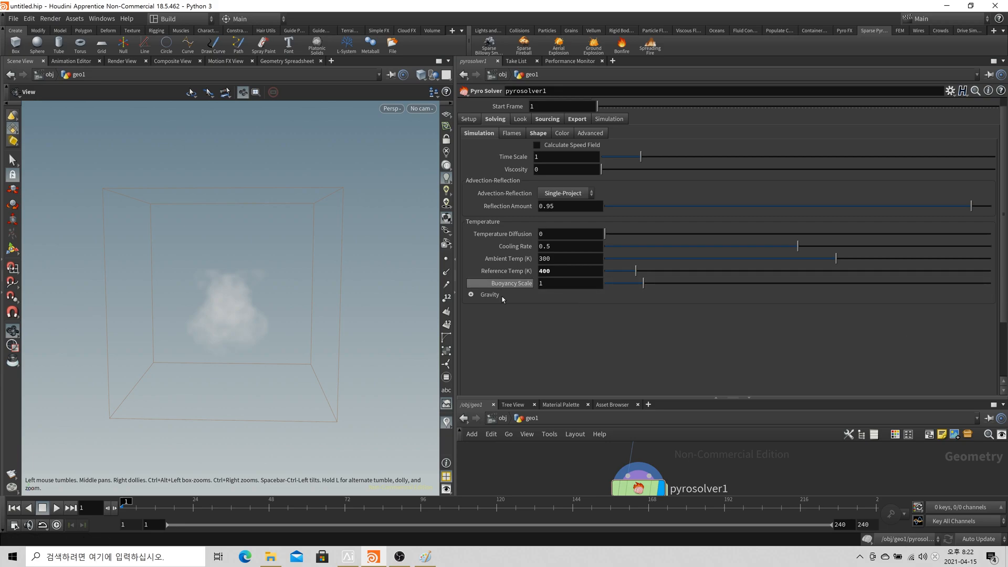
Examine the Gravity Acceleration and Gravity Direction parameters, leaving the Gravity group collapsed
left_click(471, 295)
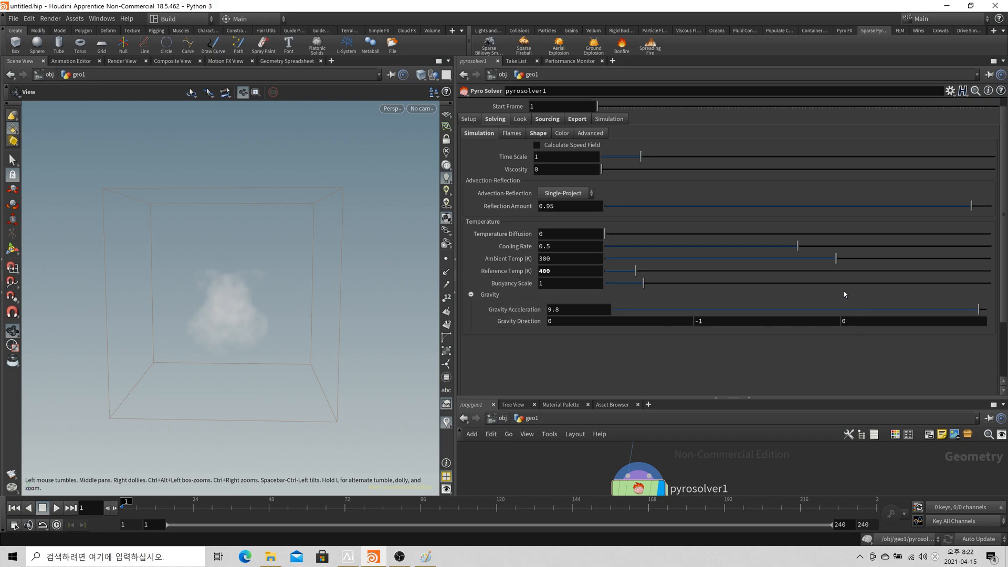
left_click(472, 296)
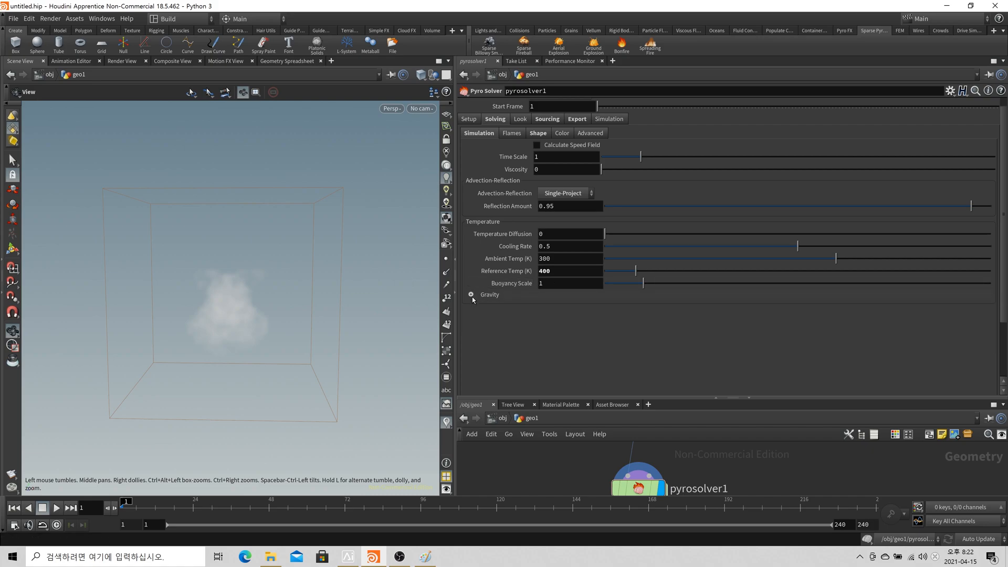
left_click(472, 295)
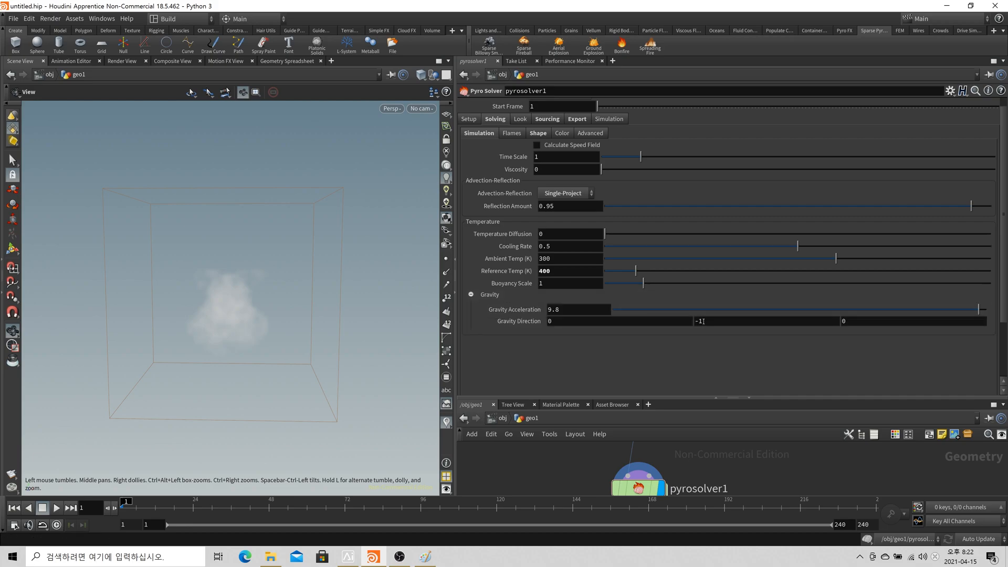
left_click(471, 296)
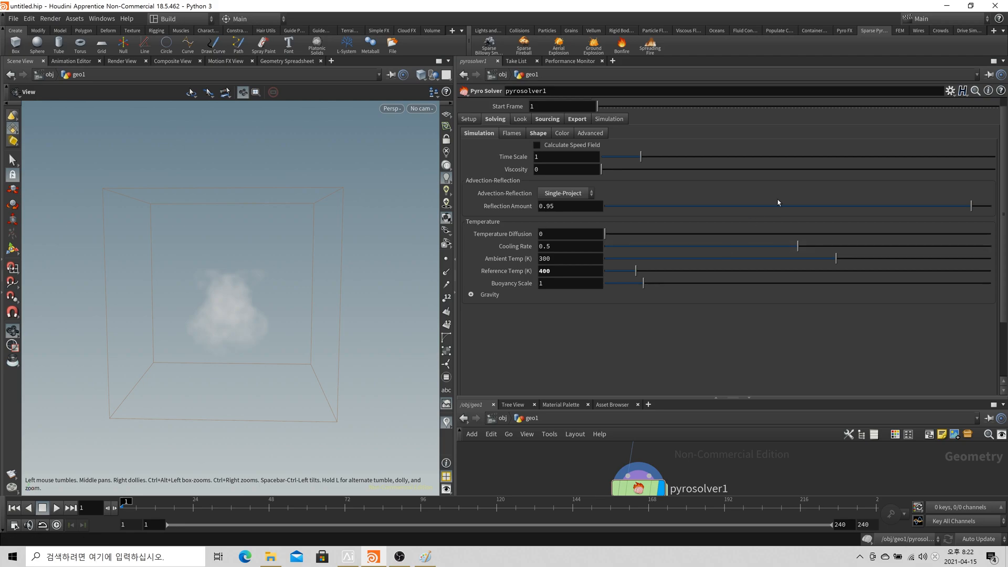
Enlarge the network view and review pyrosolver1's Setup parameters and its Simulation, Flames and Shape solving settings
left_click_drag(742, 399, 742, 333)
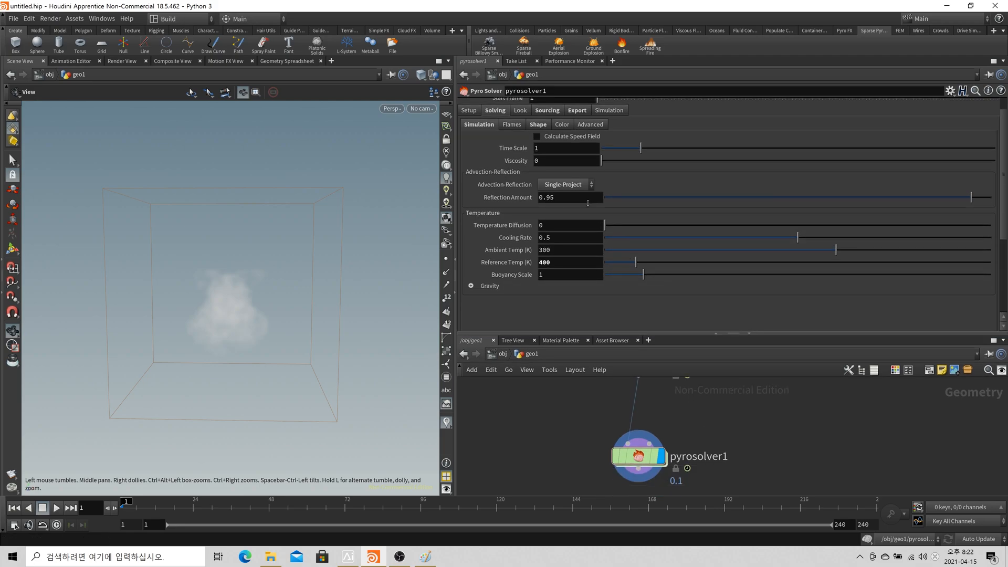
left_click(513, 125)
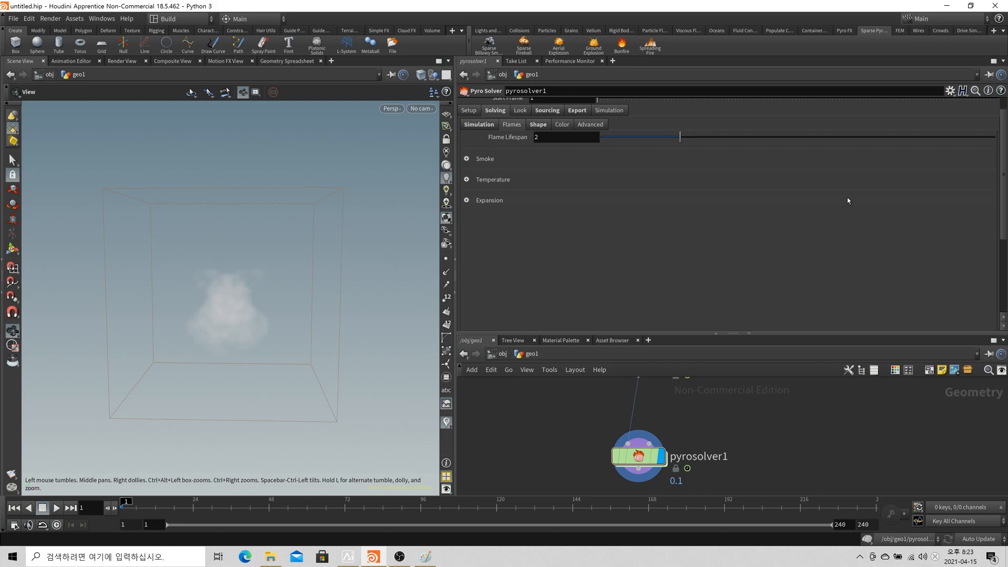
left_click(538, 124)
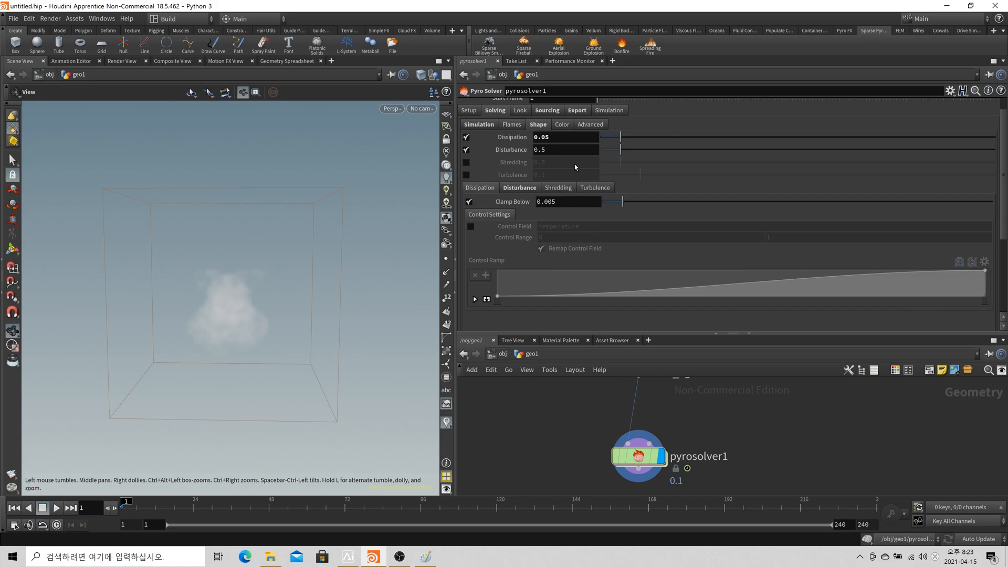
scroll(575, 167, "up", 1)
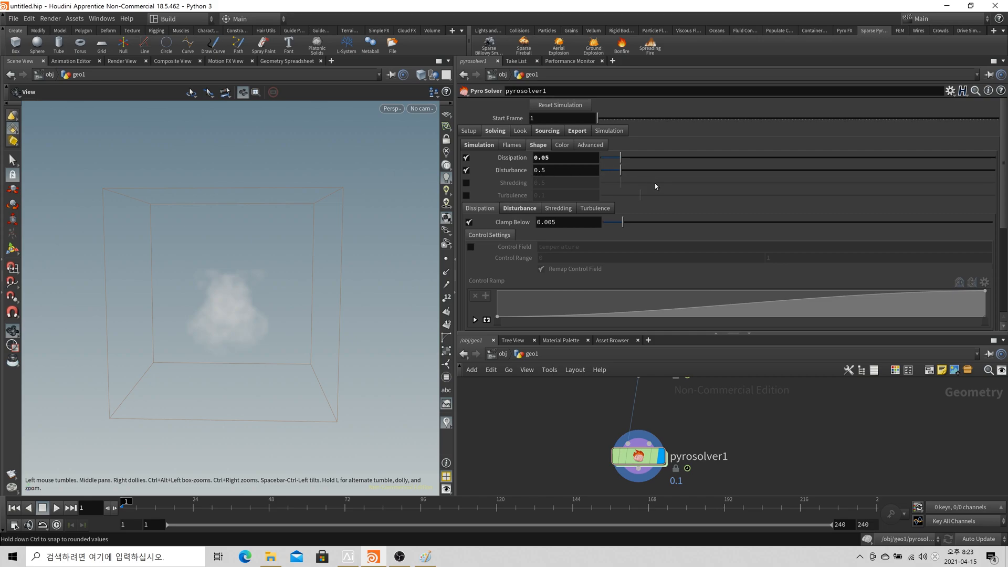
left_click(469, 130)
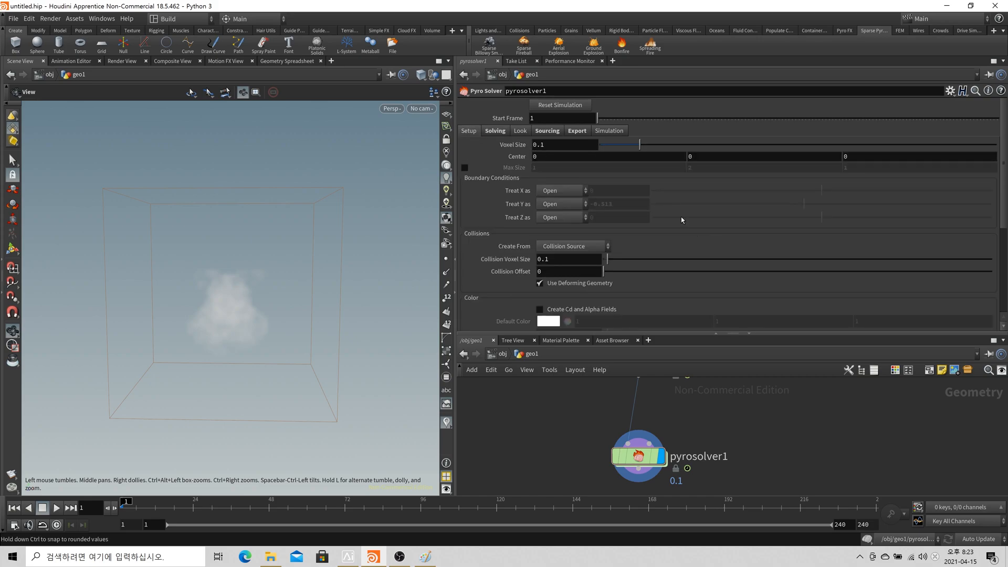
left_click(496, 131)
left_click(487, 145)
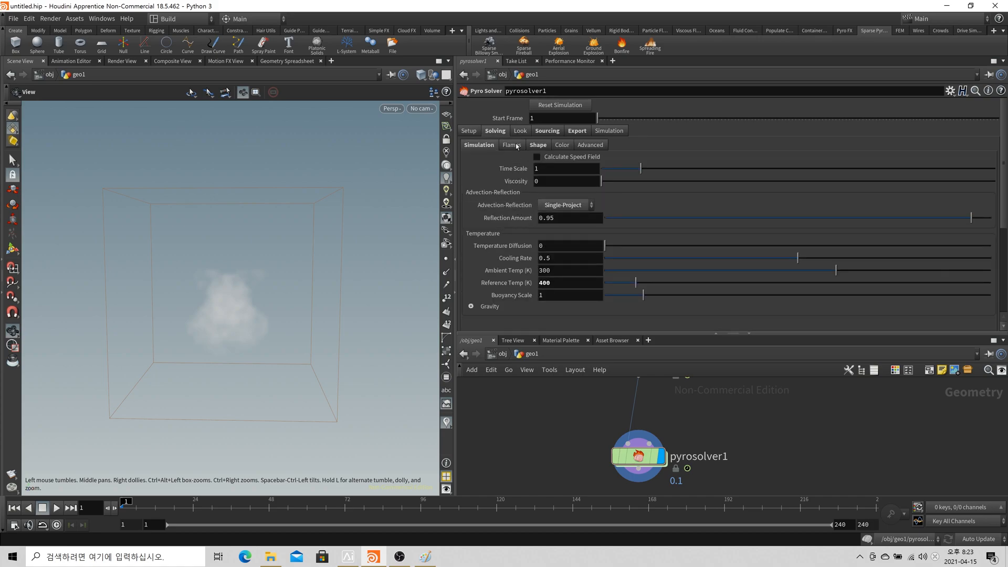
left_click(538, 145)
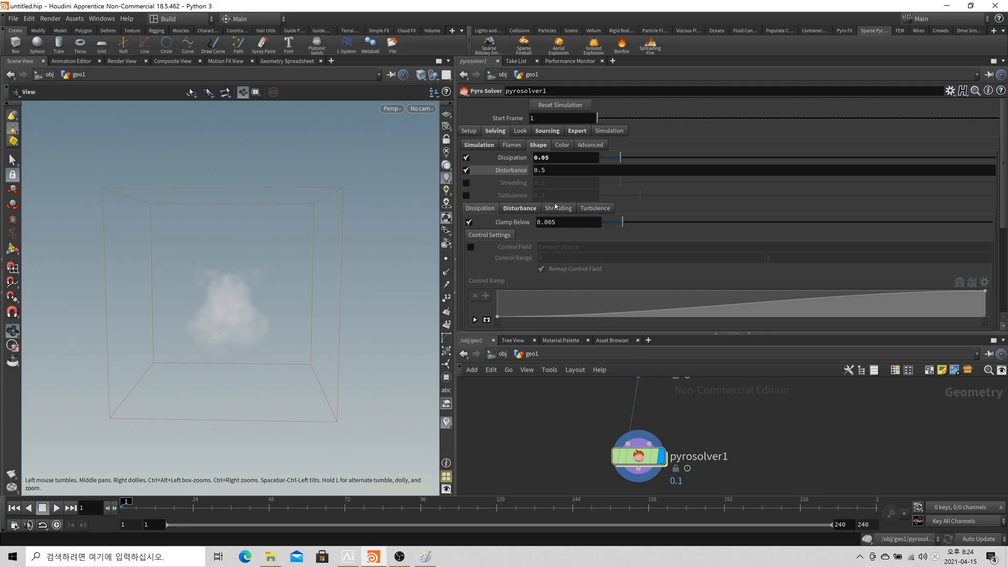
Examine the Disturbance shape parameters from Threshold Field down to Max Octaves, and give the network view more room
left_click(520, 208)
scroll(562, 250, "down", 1)
scroll(561, 251, "down", 2)
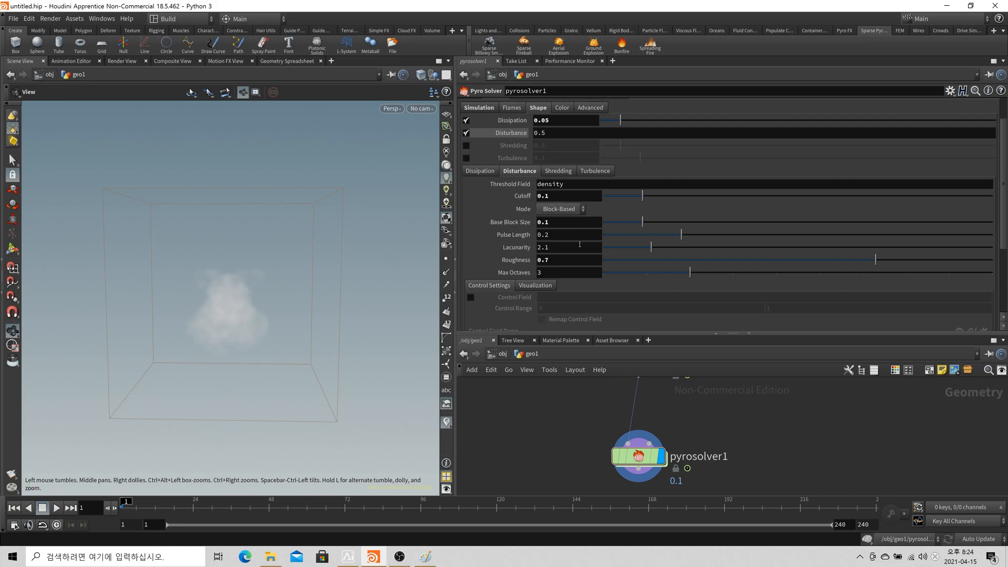
scroll(598, 225, "down", 2)
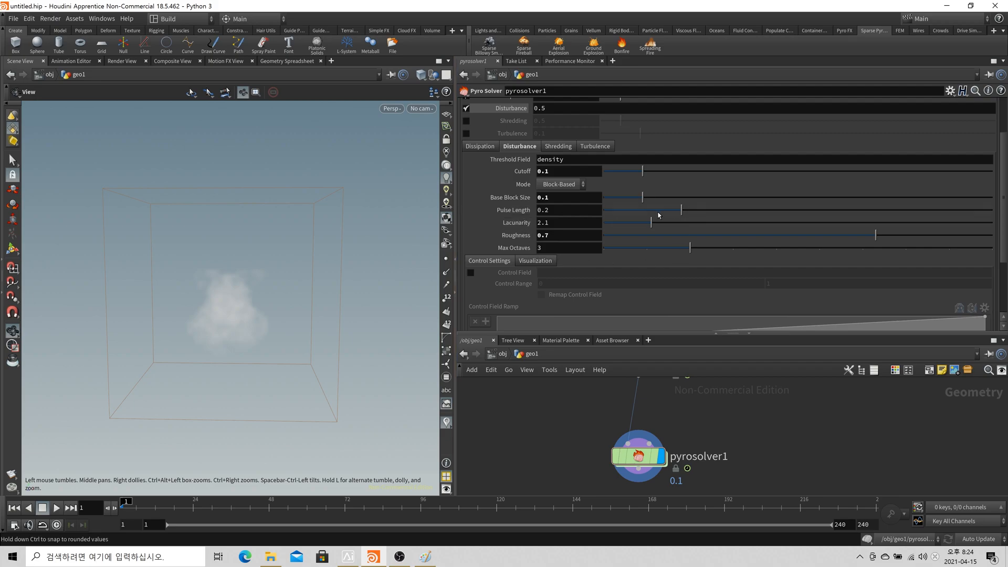
left_click_drag(754, 334, 764, 276)
scroll(757, 236, "up", 4)
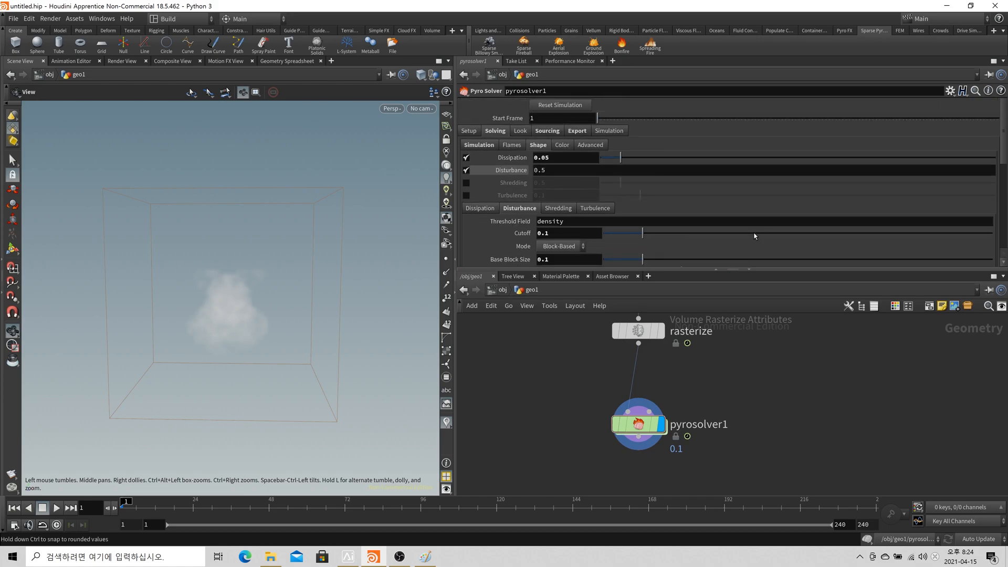
Switch to Paint and start a new blank picture, discarding the existing sketch without saving
left_click(425, 556)
left_click(14, 18)
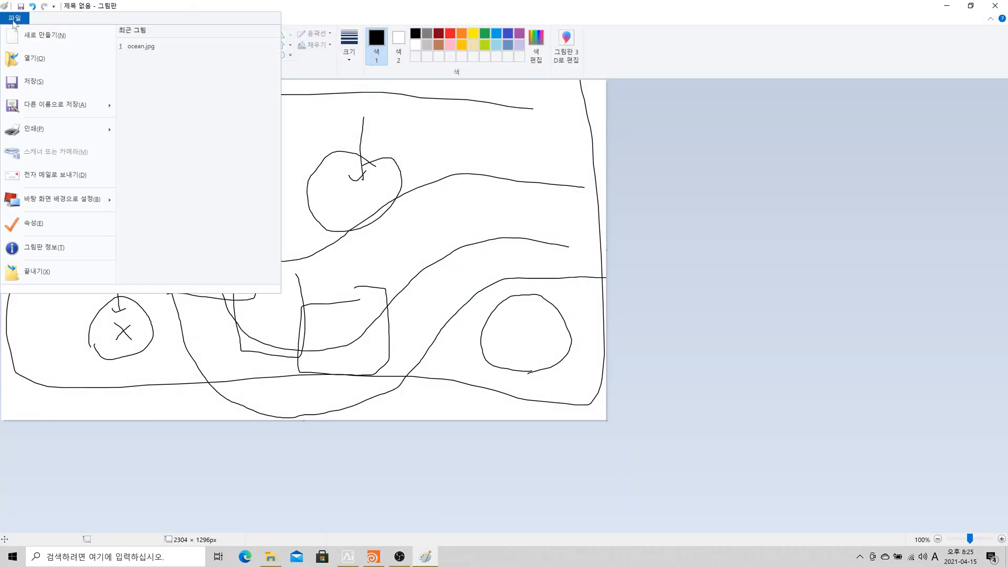
left_click(45, 32)
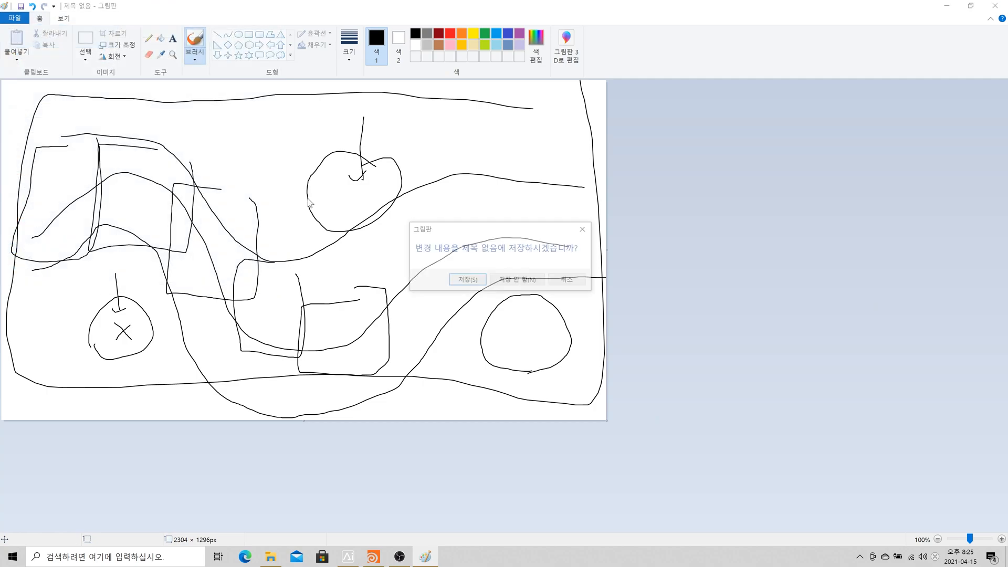
left_click(520, 280)
Sketch a mushroom-shaped smoke cloud with an open stem, adding small irregular loops along its upper-right edge
mouse_move(257, 359)
left_mouse_down()
mouse_move(256, 330)
mouse_move(201, 292)
mouse_move(310, 175)
mouse_move(369, 302)
mouse_move(298, 348)
left_mouse_up()
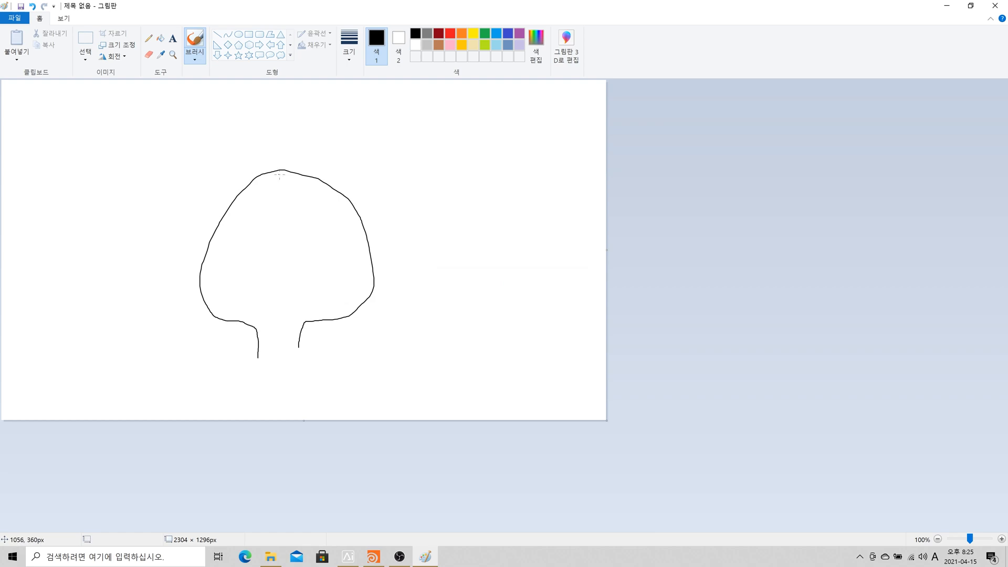
mouse_move(324, 177)
left_mouse_down()
mouse_move(314, 175)
mouse_move(348, 198)
mouse_move(346, 186)
mouse_move(321, 185)
mouse_move(355, 203)
mouse_move(363, 236)
left_mouse_up()
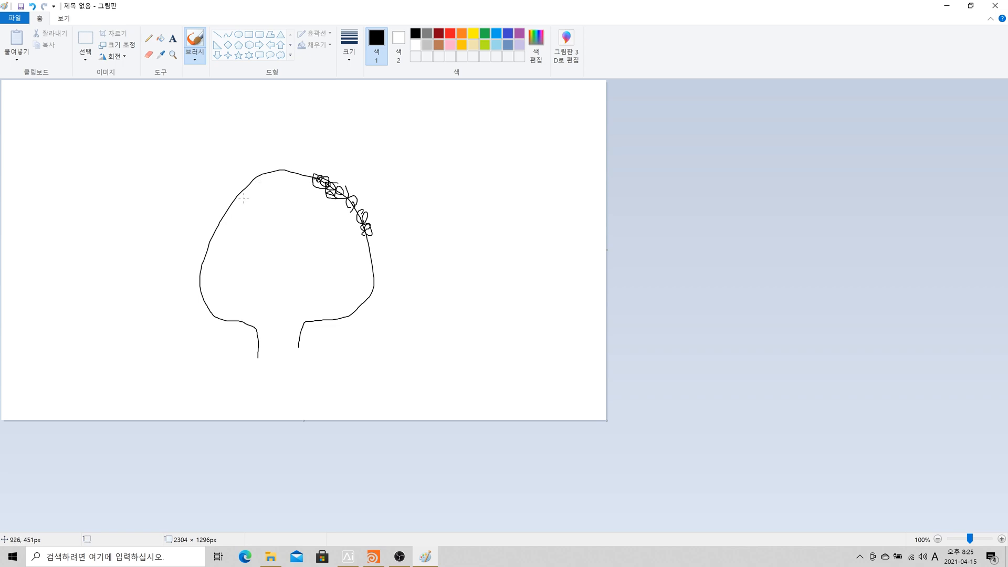
Add small irregular loops along the top and upper-left edge of the sketched smoke cloud, denser toward its lower-left side
left_click_drag(250, 181, 302, 171)
left_click_drag(307, 169, 328, 191)
mouse_move(201, 279)
left_mouse_down()
mouse_move(218, 228)
mouse_move(245, 193)
left_mouse_up()
left_click_drag(202, 270, 224, 226)
left_click_drag(200, 271, 211, 254)
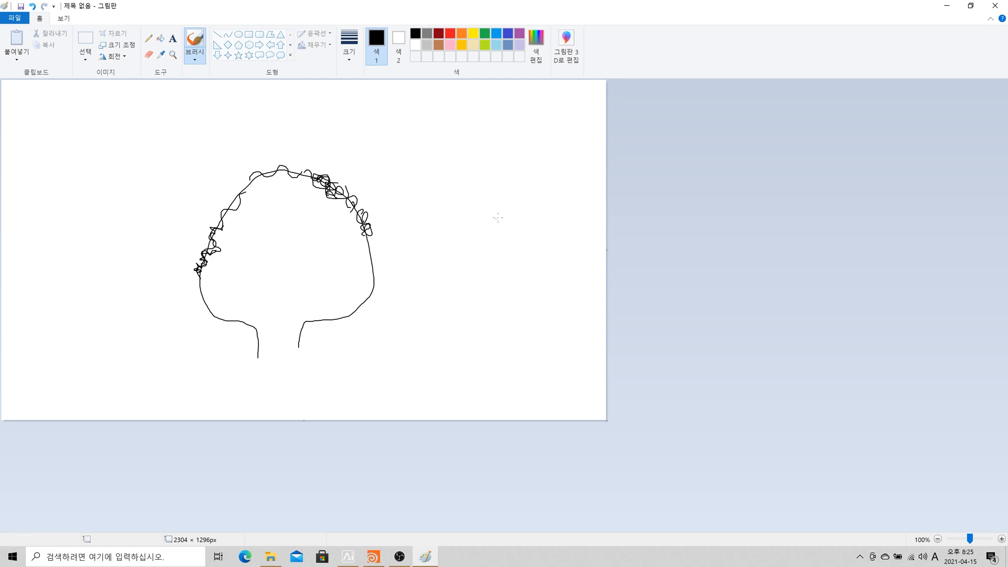
Sketch a node diagram beside the cloud: a flat box fed by a downward arrow, with converging lines and a small "gas" box above
mouse_move(515, 203)
left_mouse_down()
mouse_move(478, 207)
mouse_move(538, 214)
mouse_move(504, 206)
left_mouse_up()
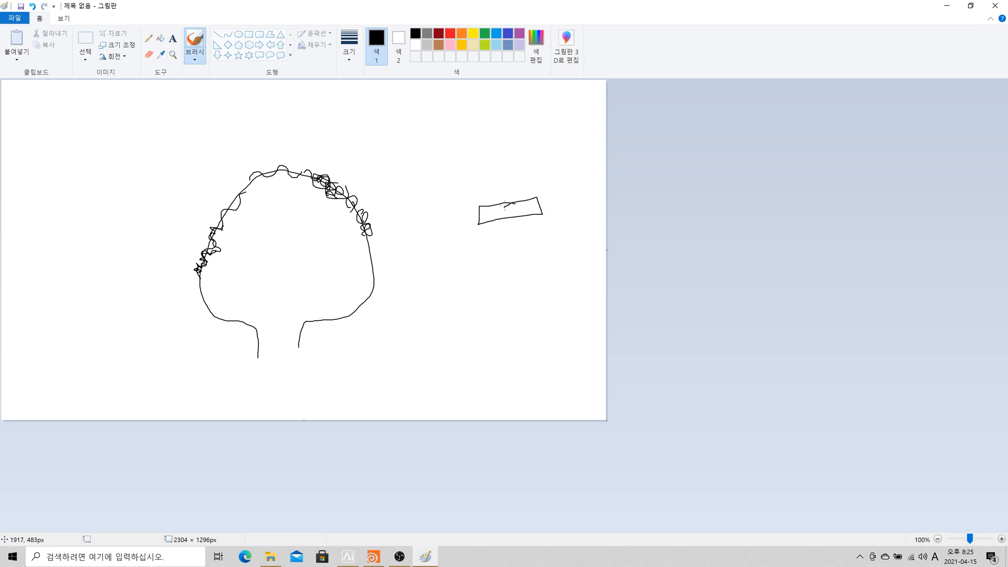
left_click_drag(500, 152, 503, 198)
mouse_move(450, 108)
left_mouse_down()
mouse_move(424, 122)
mouse_move(464, 113)
mouse_move(453, 108)
mouse_move(443, 129)
mouse_move(484, 139)
left_mouse_up()
left_click_drag(507, 106, 490, 140)
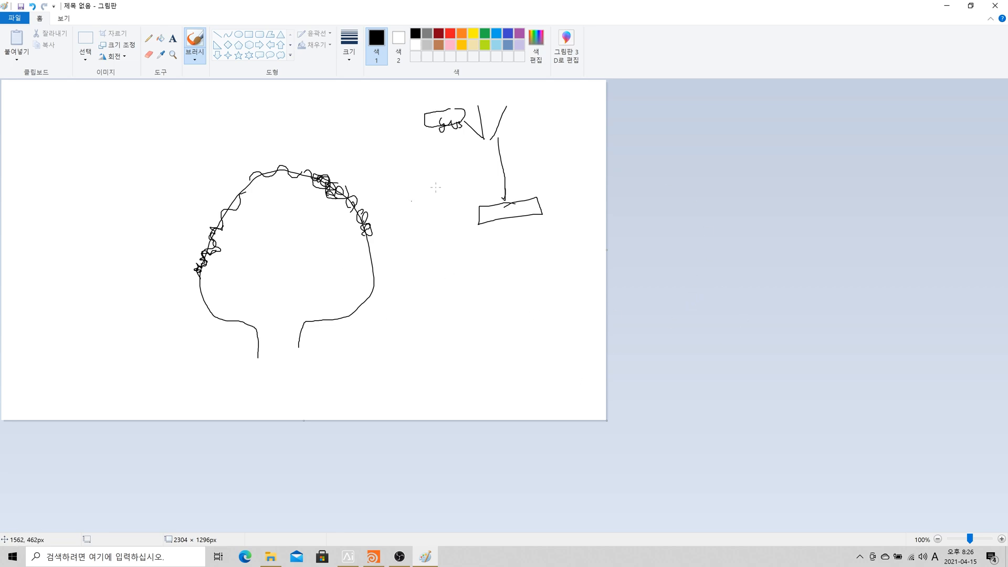
Switch to Houdini, enlarge the parameter area, look through the dopnet network inside pyrosolver1, and return to the geo1 level
left_click(374, 557)
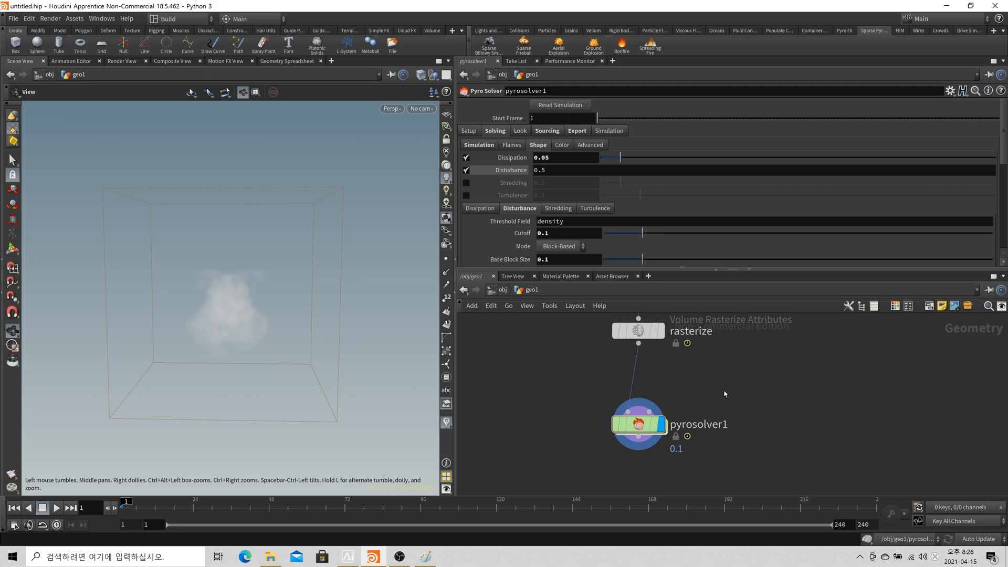
left_click_drag(732, 270, 732, 335)
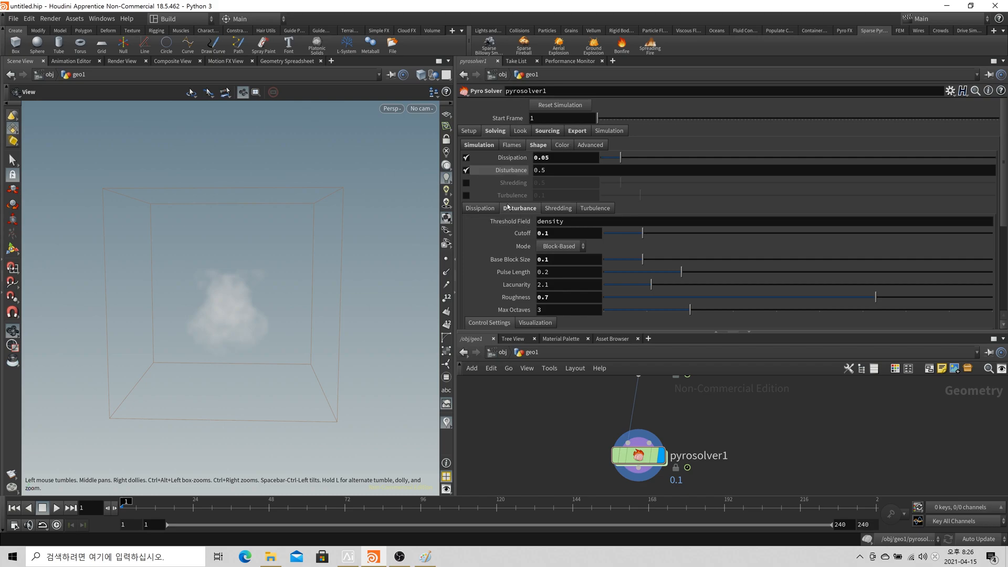
double_click(638, 454)
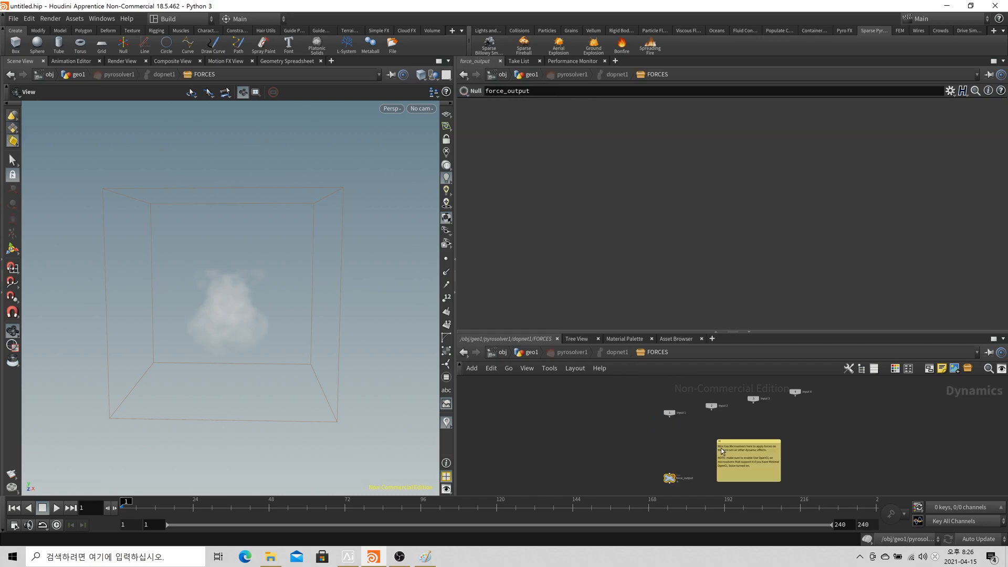
left_click(610, 356)
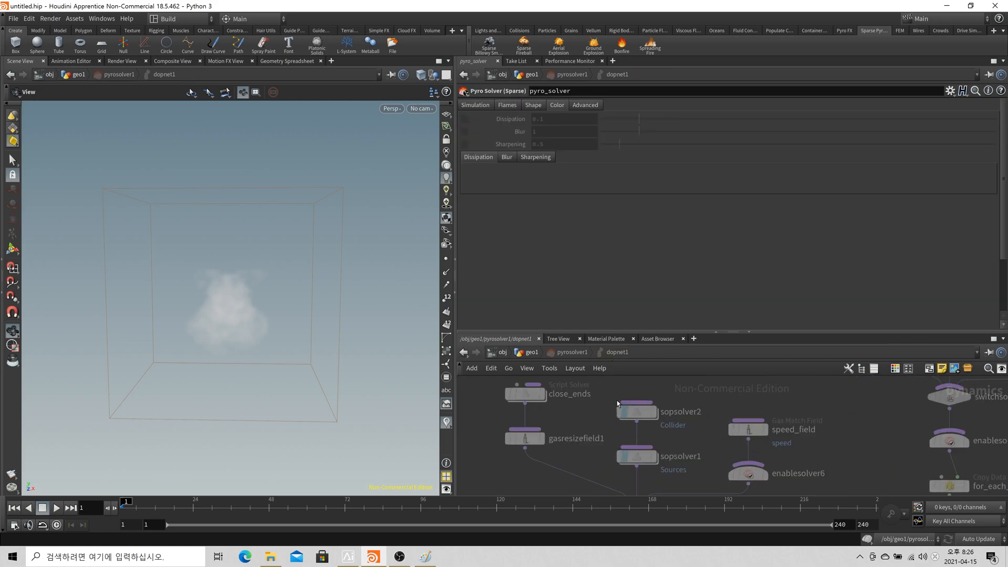
scroll(603, 415, "down", 8)
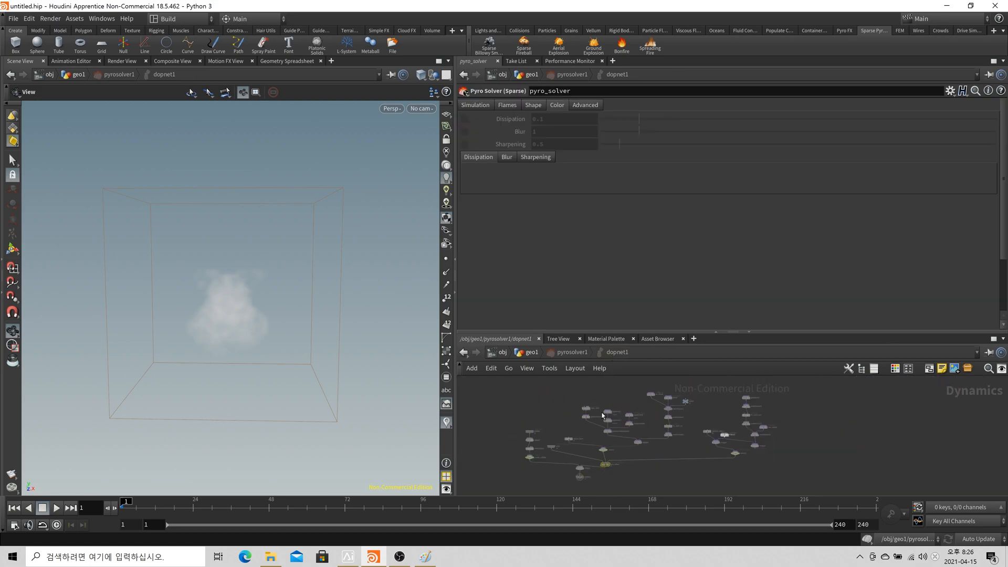
left_click(571, 352)
left_click(531, 352)
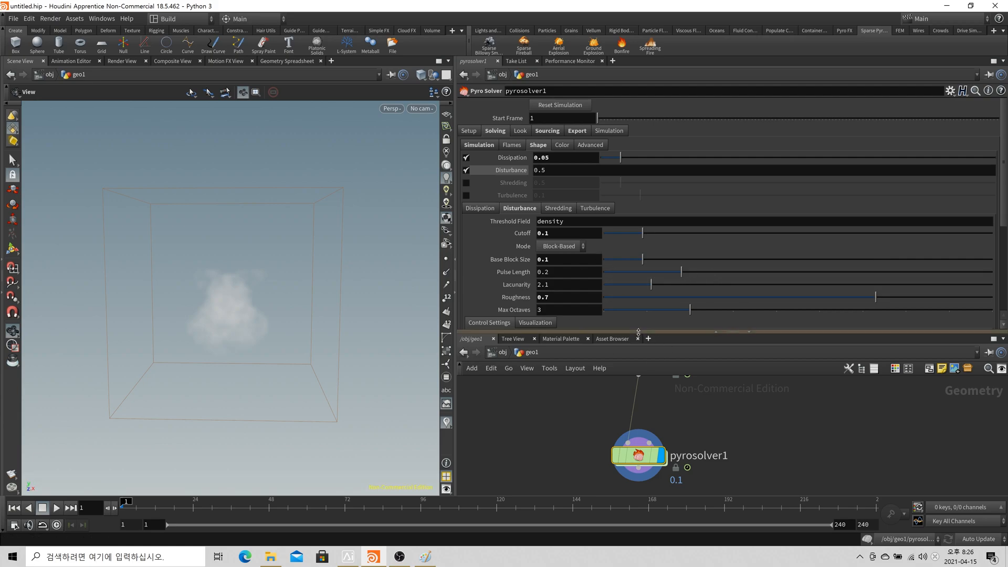
Compare pyrosolver1's Disturbance and Shredding shape parameters, including their control field settings
scroll(566, 305, "down", 1)
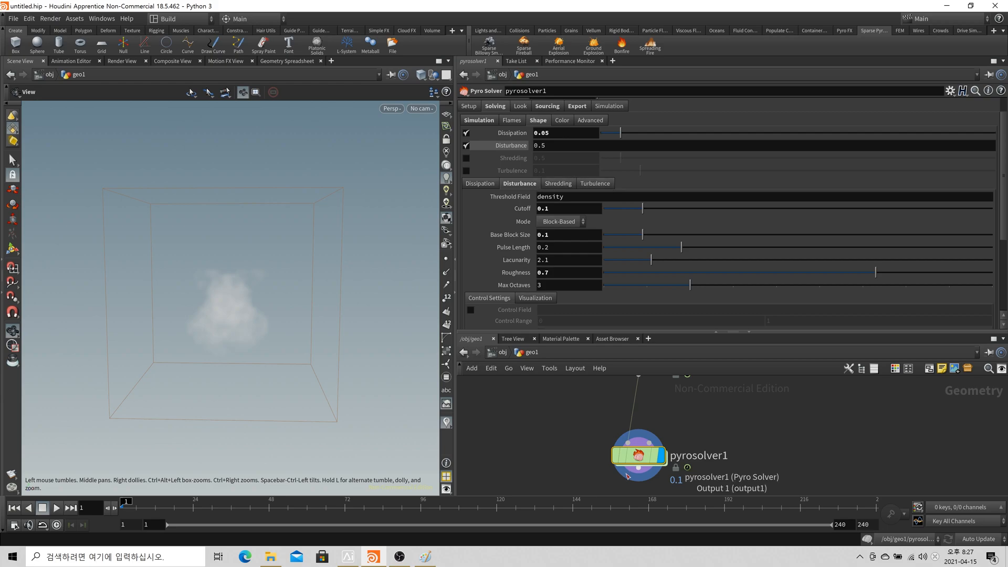
scroll(812, 405, "down", 4)
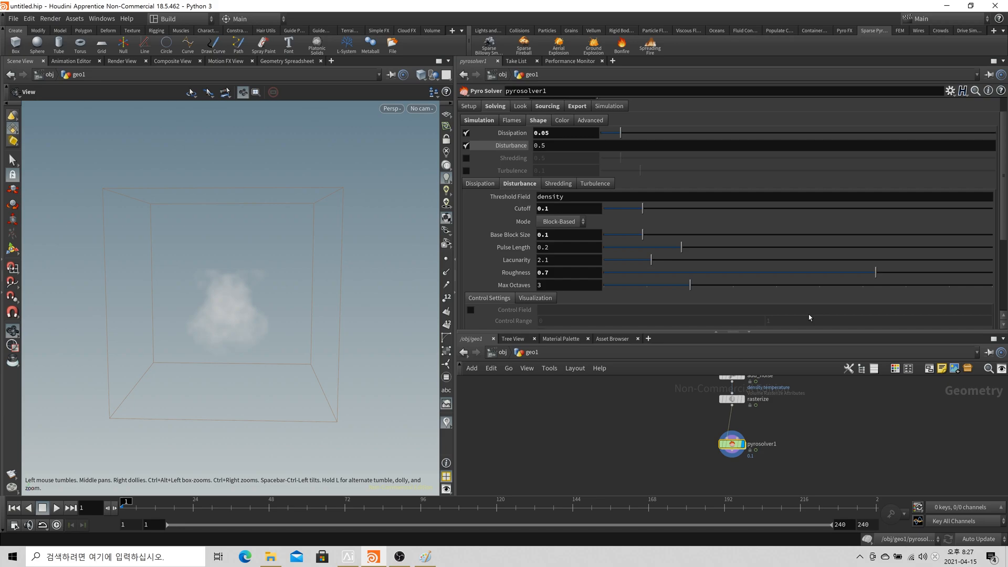
scroll(688, 250, "up", 2)
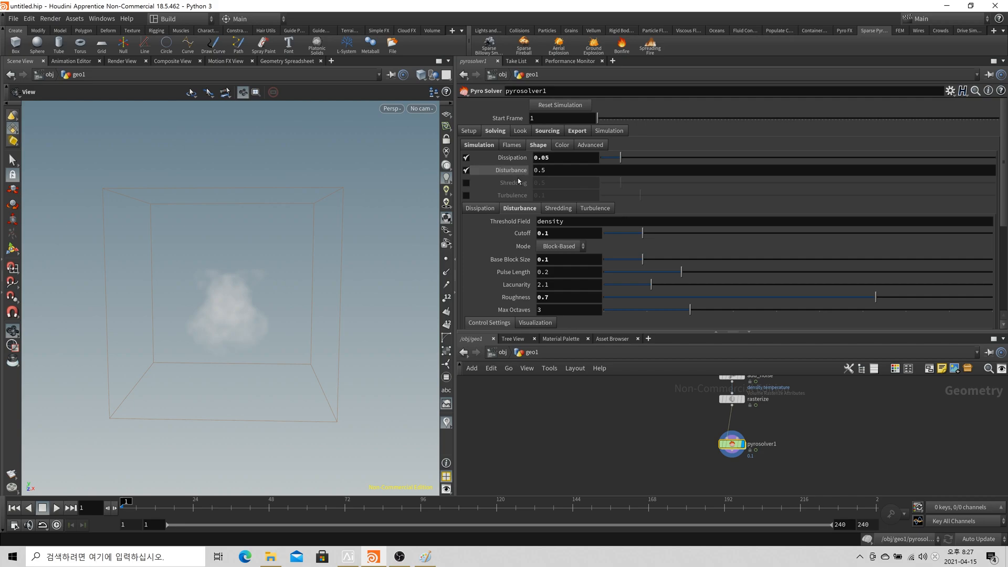
left_click(558, 208)
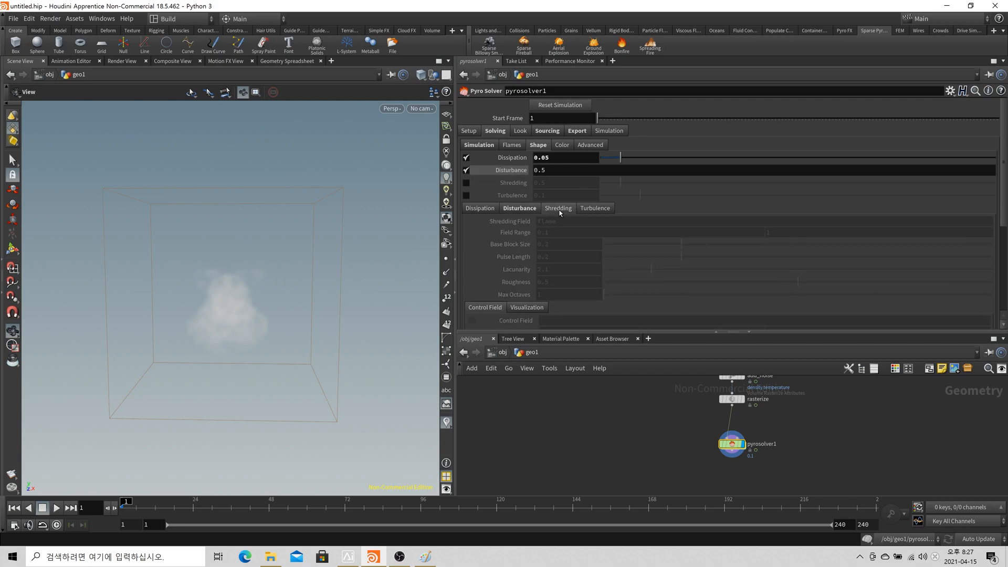
scroll(551, 241, "down", 2)
scroll(550, 241, "down", 5)
left_click(526, 128)
left_click(553, 125)
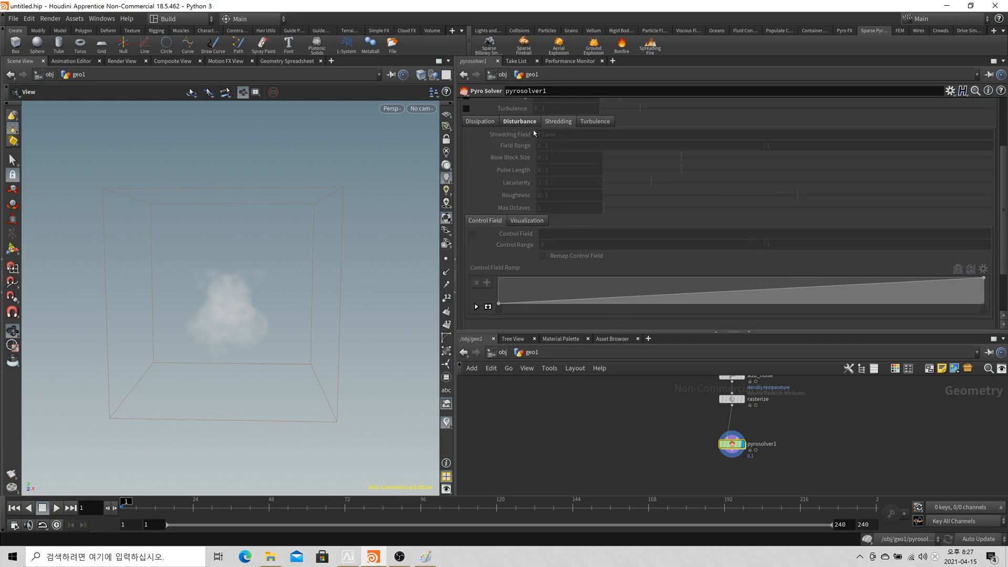
left_click(527, 122)
left_click(556, 122)
scroll(565, 155, "up", 3)
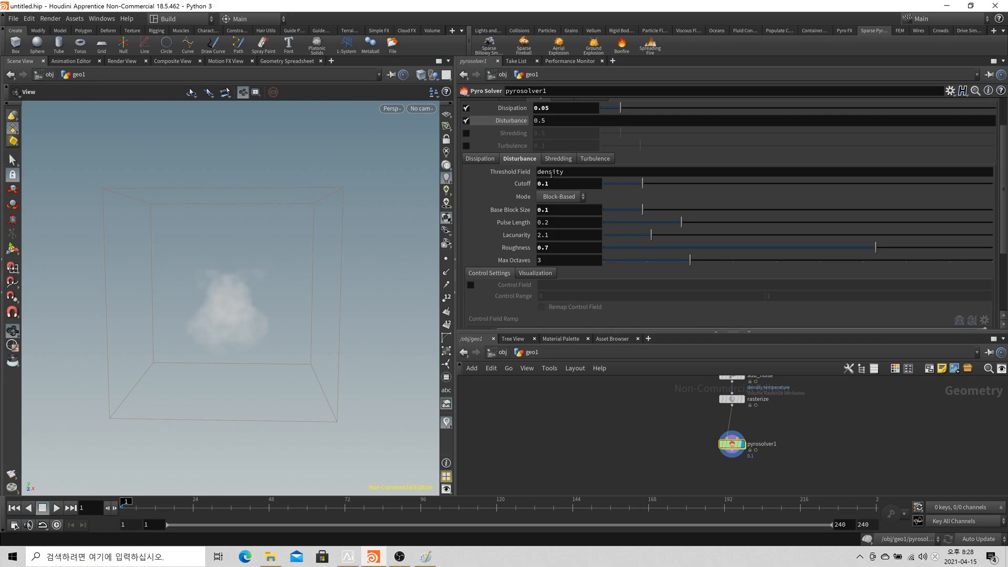
left_click(564, 160)
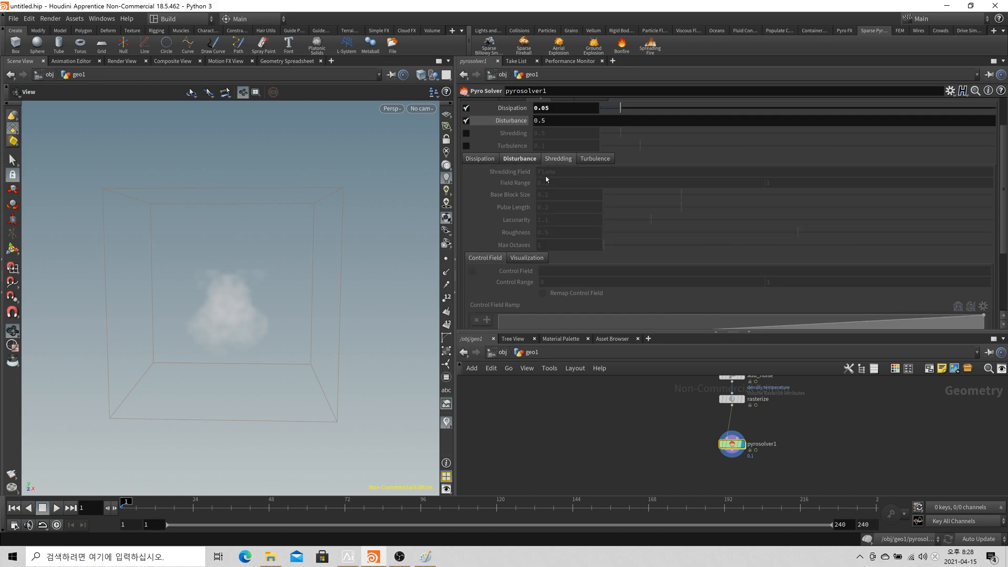
scroll(541, 185, "up", 3)
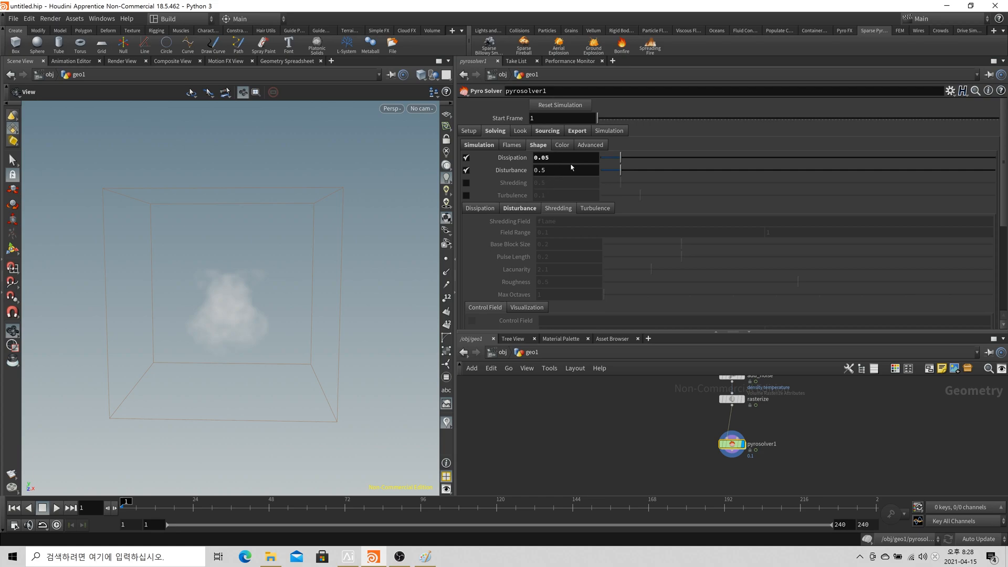
scroll(637, 236, "down", 2)
scroll(639, 238, "up", 2)
Review pyrosolver1's Color solving parameters for Dissipation, Blur and Sharpening
left_click(562, 145)
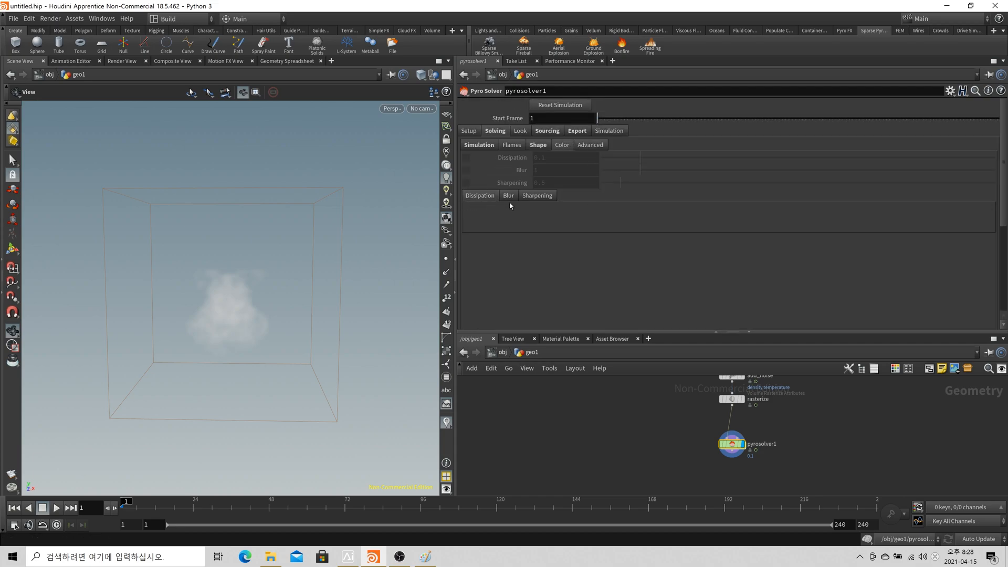
left_click(514, 198)
left_click(535, 197)
left_click(475, 200)
left_click(529, 198)
left_click(511, 199)
left_click(491, 199)
Examine pyrosolver1's Advanced solving options, including the substeps and Sparsity settings, against the smoke's bounding box
left_click(591, 146)
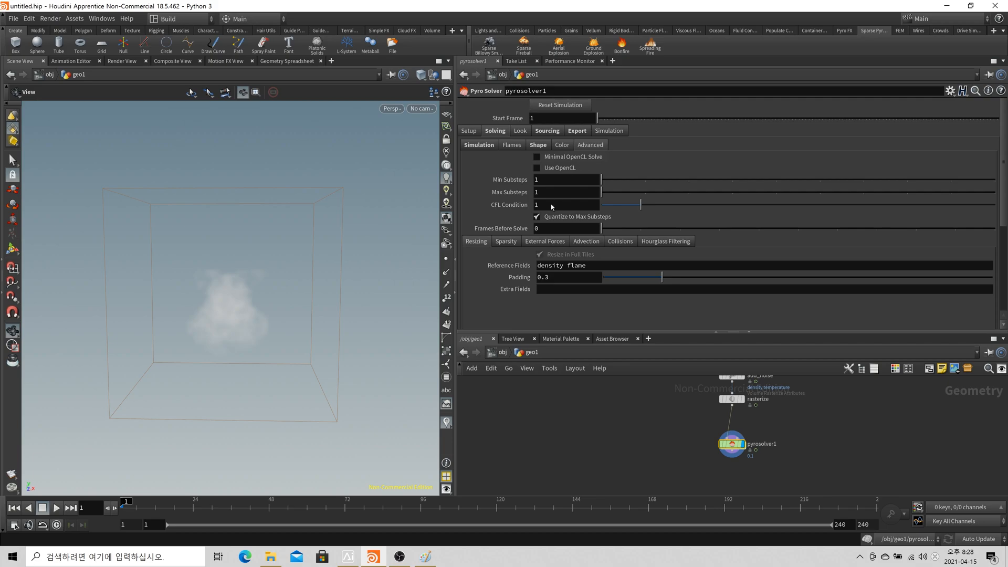
left_click(562, 169)
left_click(514, 244)
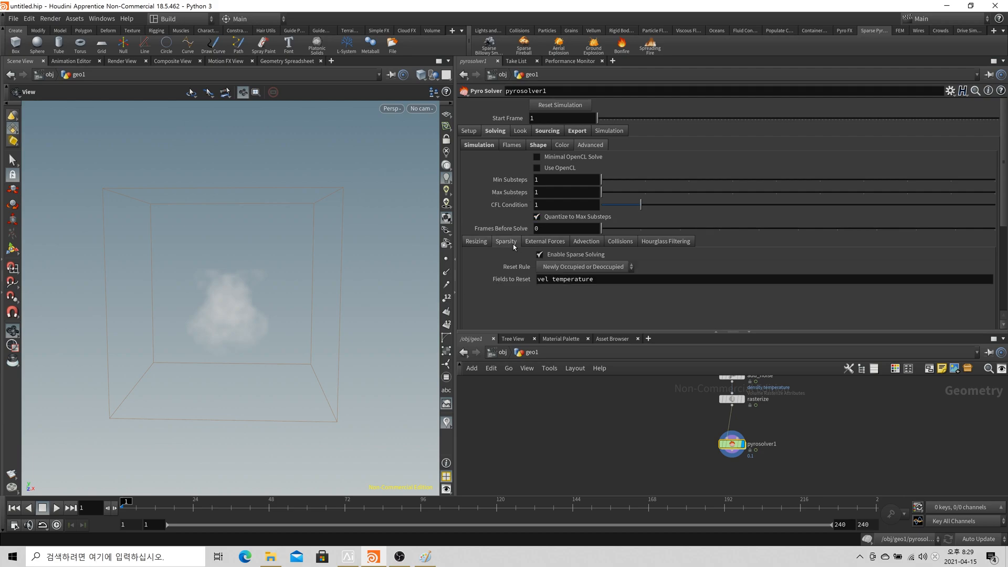
scroll(341, 265, "down", 4)
left_click_drag(270, 288, 273, 267)
middle_click_drag(281, 250, 225, 291)
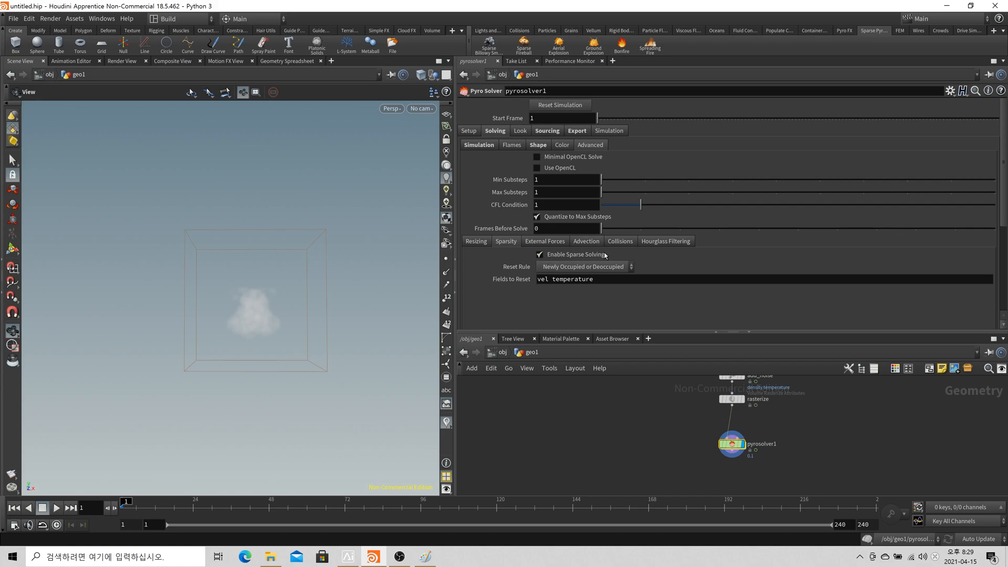
Try toggling Use OpenCL and Enable Sparse Solving on pyrosolver1, restoring both to their original states
left_click(539, 254)
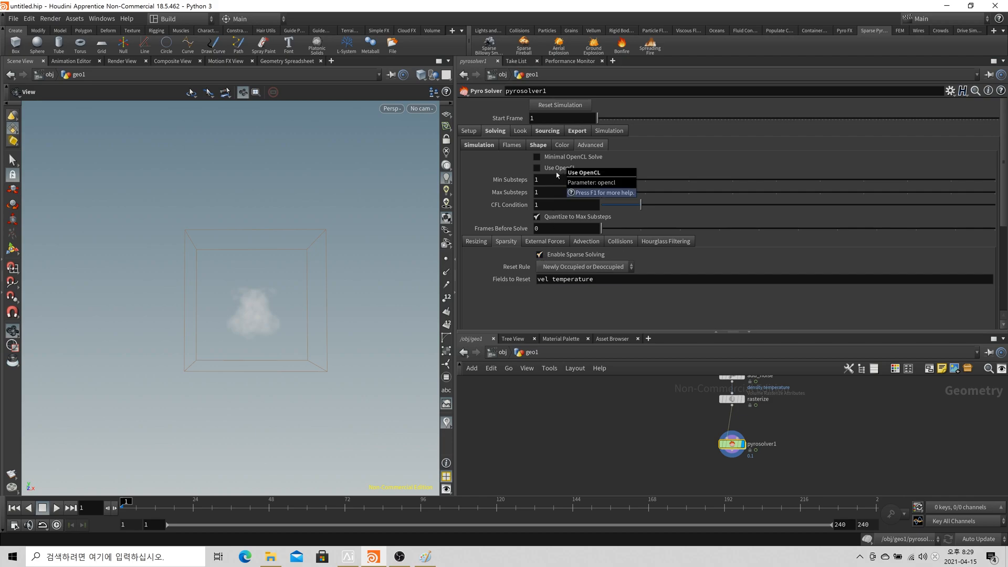
left_click(536, 169)
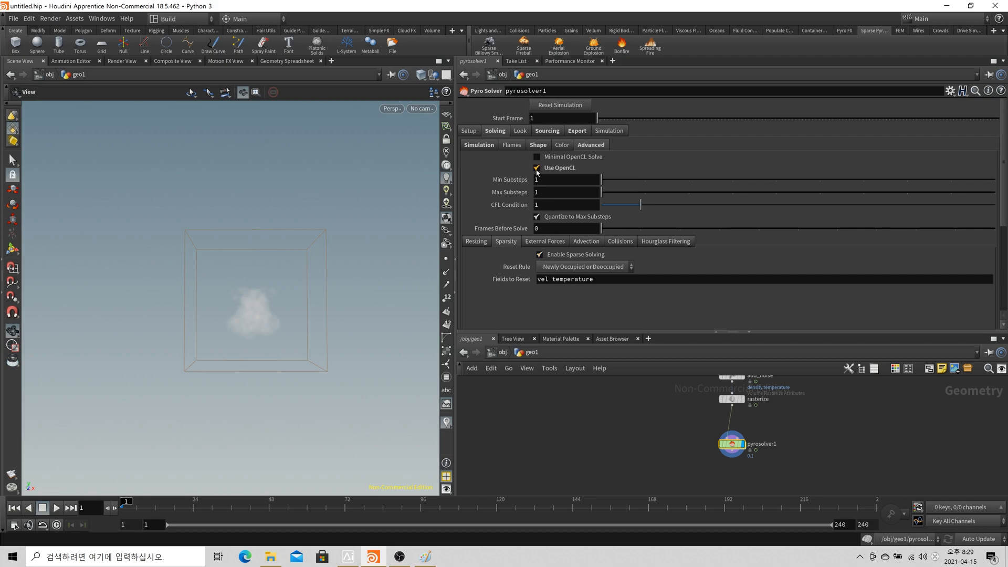
left_click(537, 169)
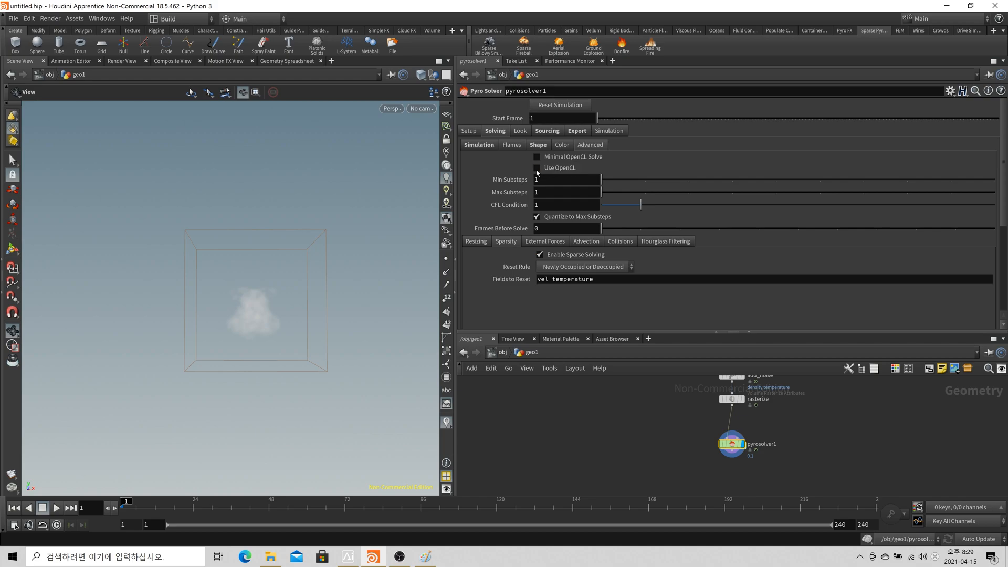
left_click(553, 255)
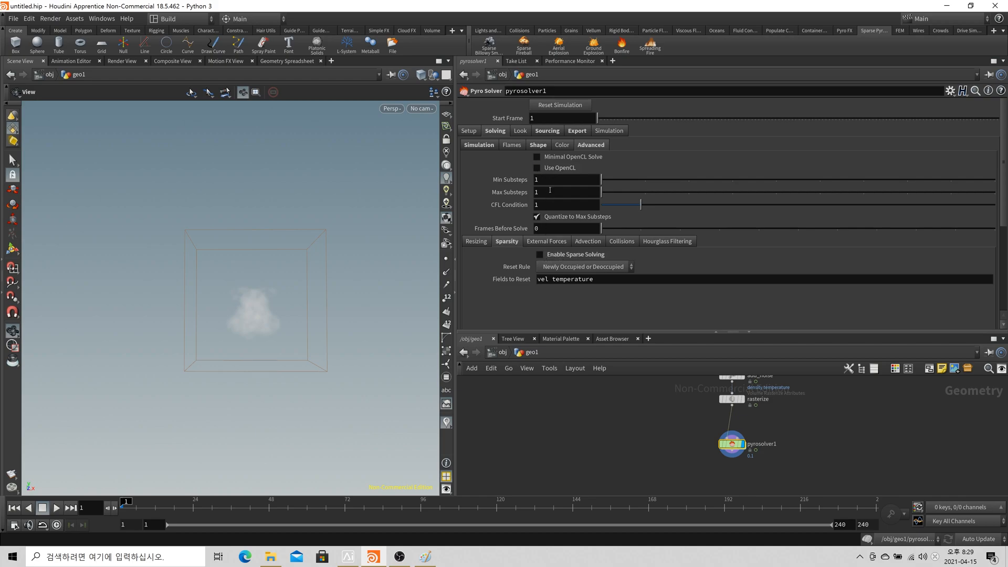
left_click(536, 169)
left_click(537, 168)
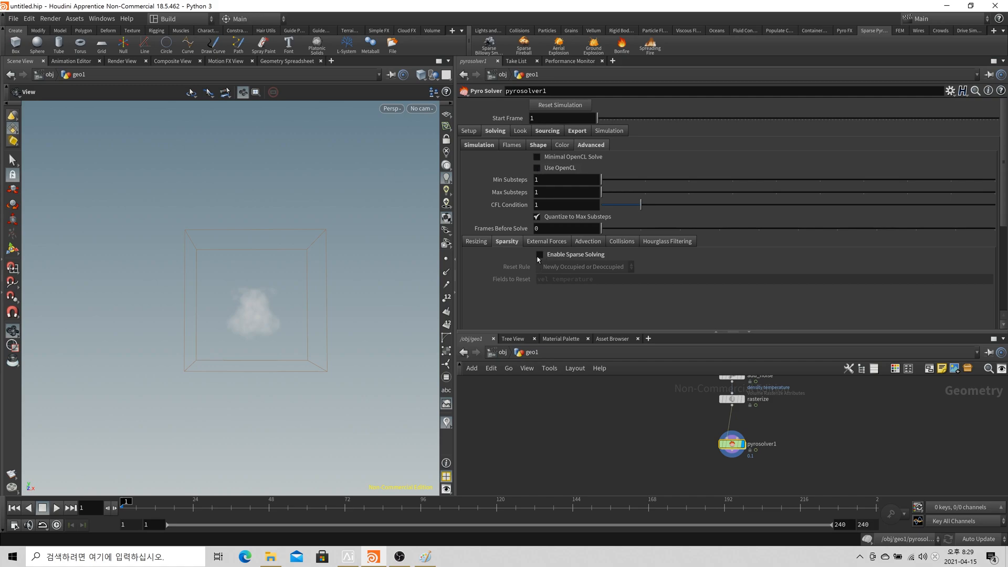
left_click(539, 254)
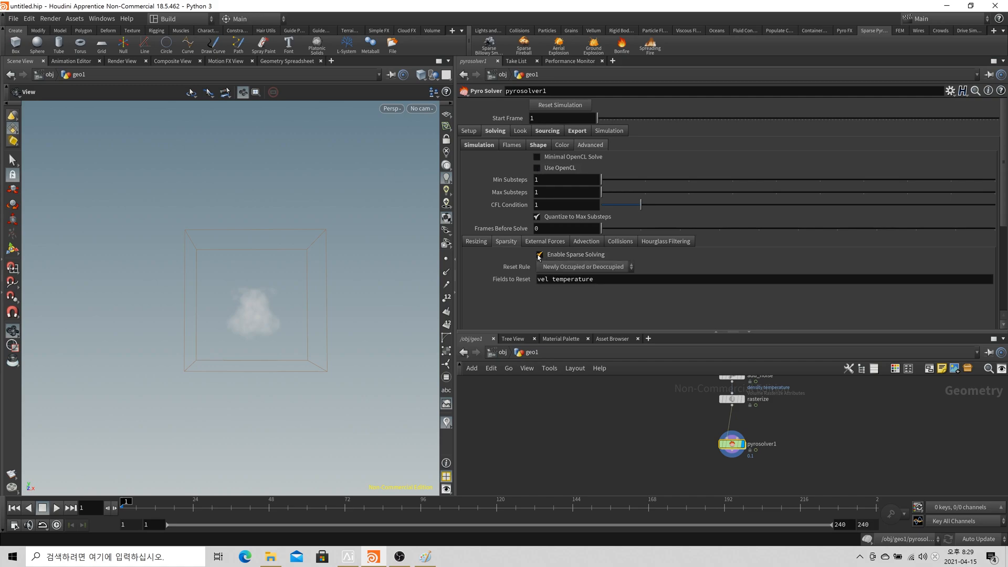
Turn on Minimal OpenCL Solve in pyrosolver1's Advanced solving options
scroll(265, 314, "down", 3)
left_click_drag(266, 314, 248, 334)
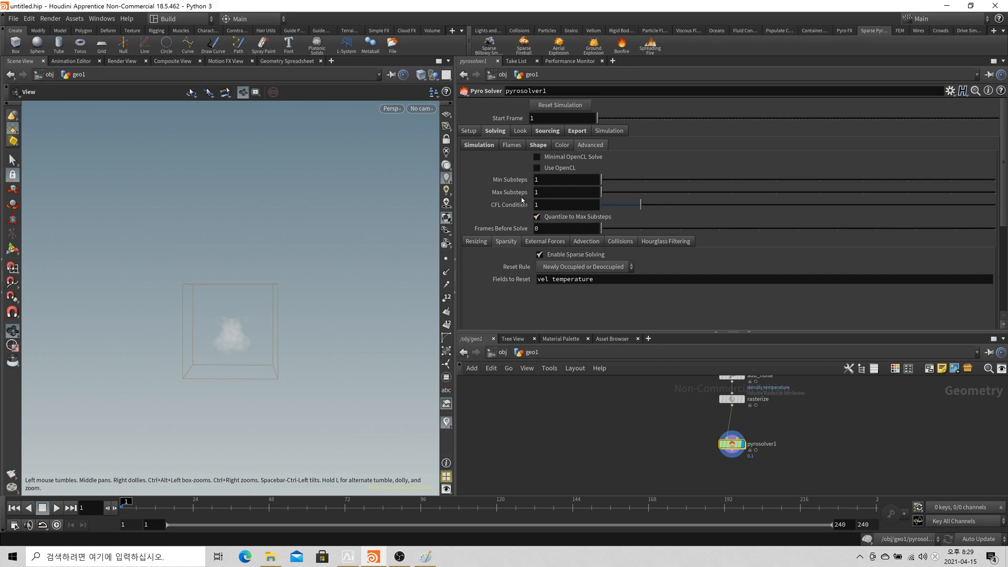
right_click_drag(222, 376, 313, 345)
middle_click_drag(313, 345, 320, 363)
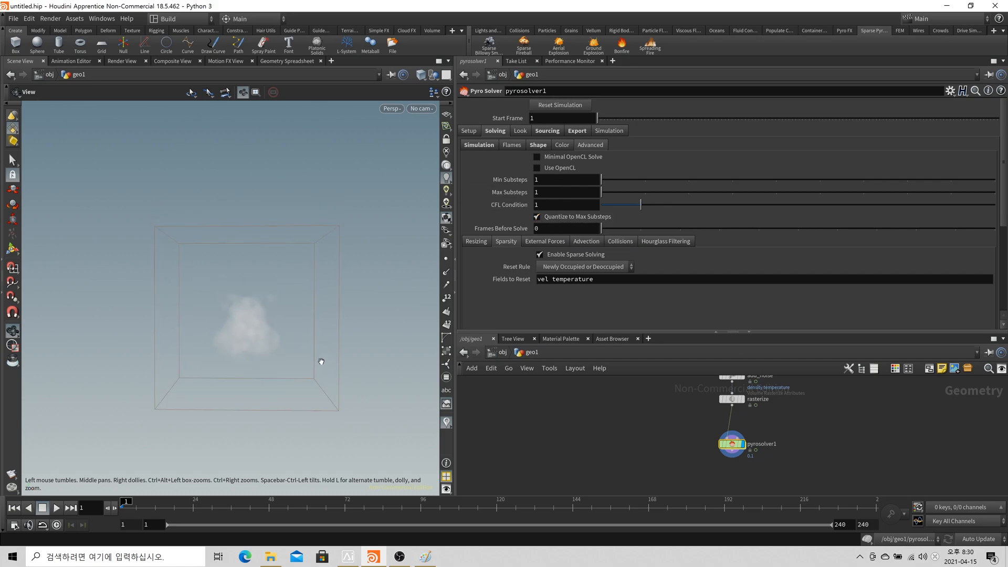
right_click_drag(321, 346, 295, 356)
middle_click_drag(295, 355, 288, 374)
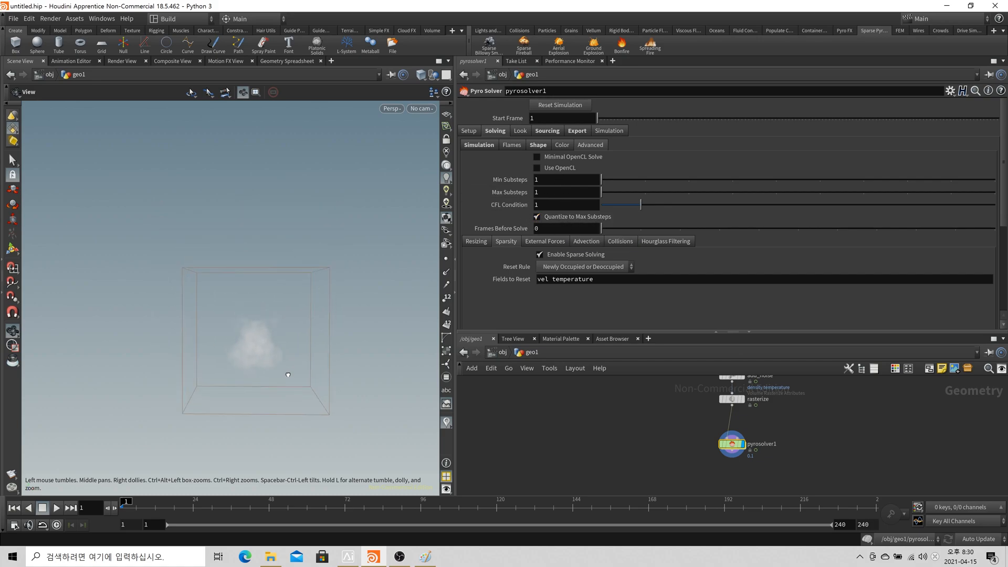
left_click(571, 159)
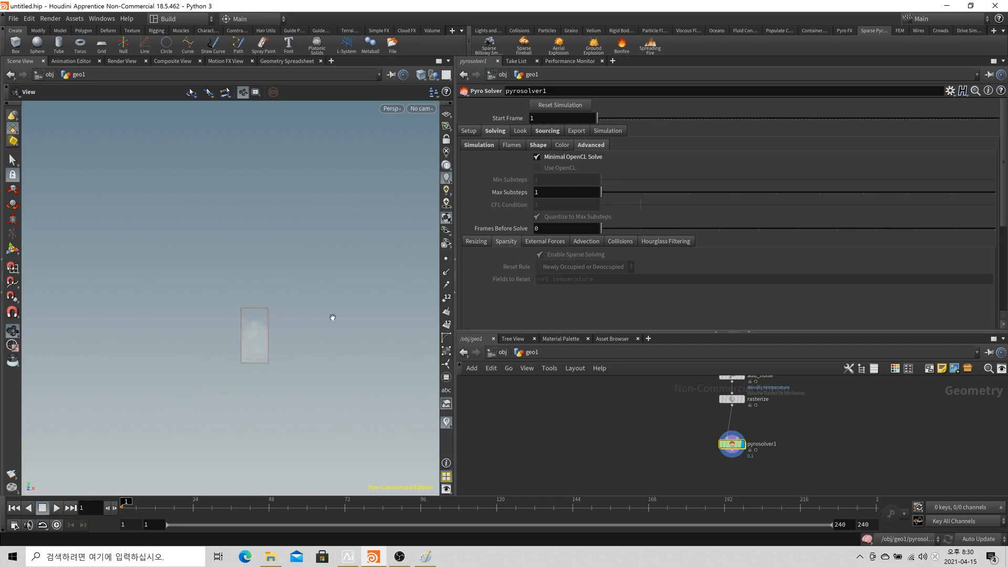
Set pyrosolver1's Max Size to 5, 5, 5, play the simulation, and return to the first frame
left_click(474, 133)
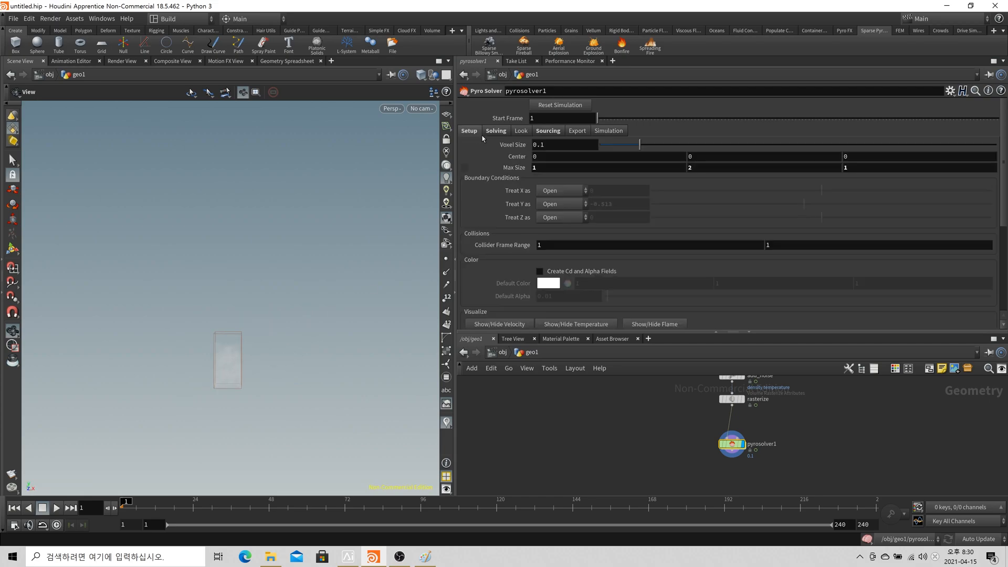
double_click(536, 168)
type("5")
key("Tab")
type("5")
key("Tab")
type("5")
key("Tab")
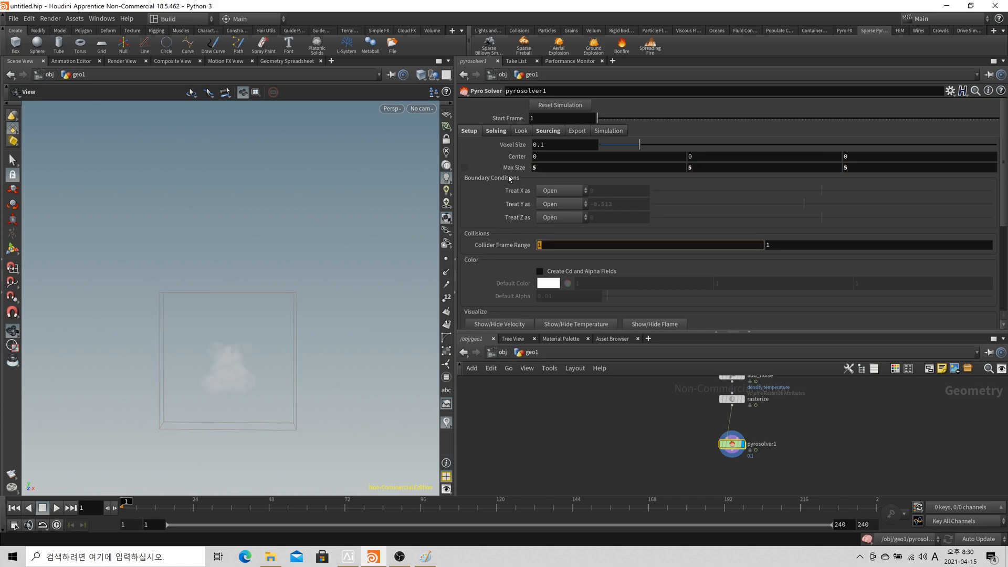
left_click(56, 509)
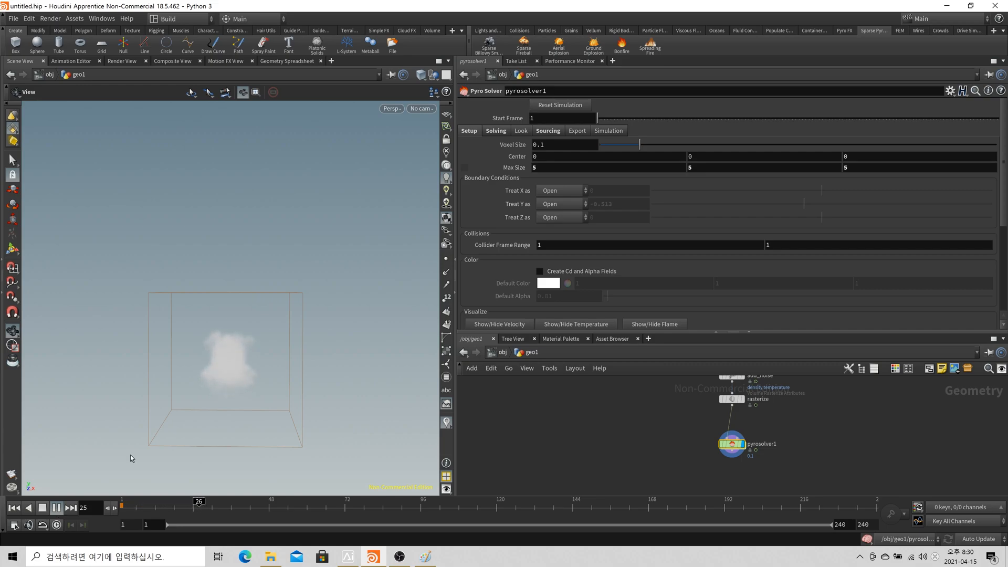
left_click(14, 509)
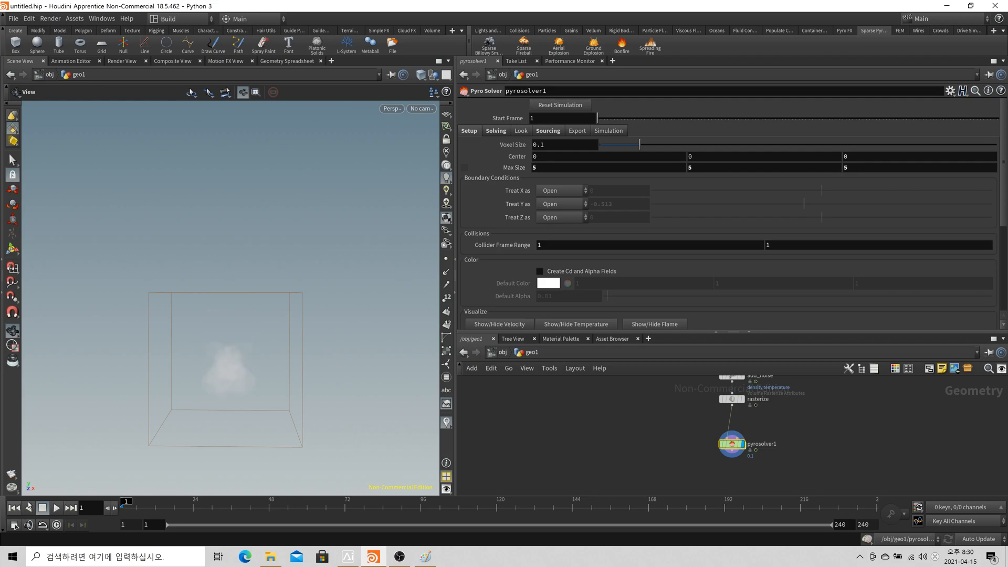
Try a Voxel Size of 0.02 in pyrosolver1's Setup settings
left_click(577, 131)
left_click(547, 131)
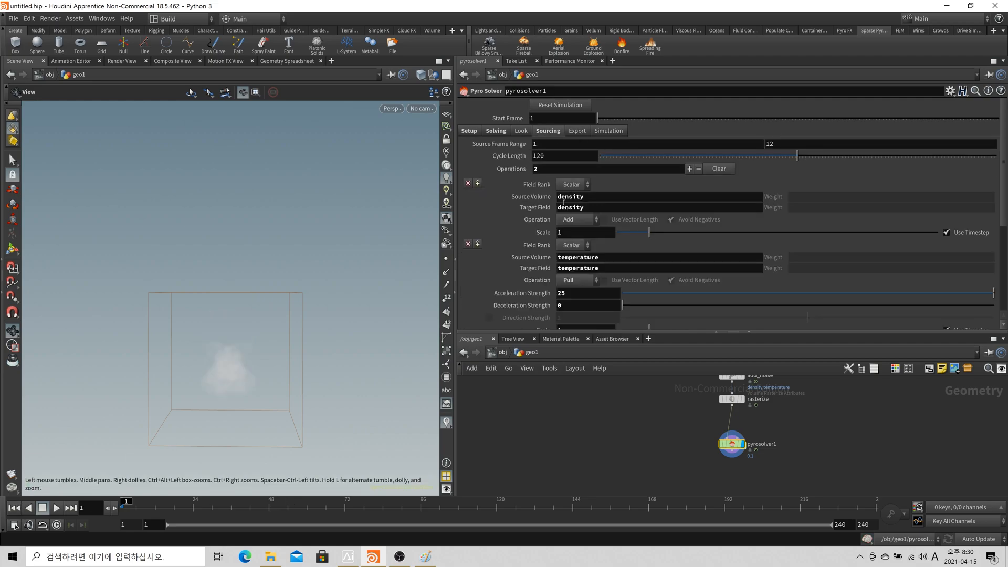
left_click(572, 132)
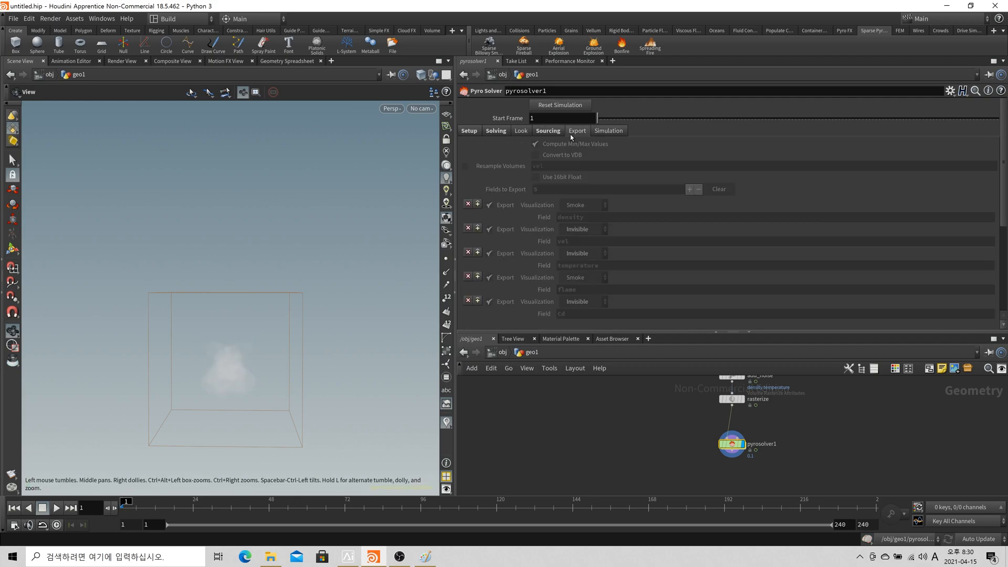
left_click(527, 132)
left_click(509, 133)
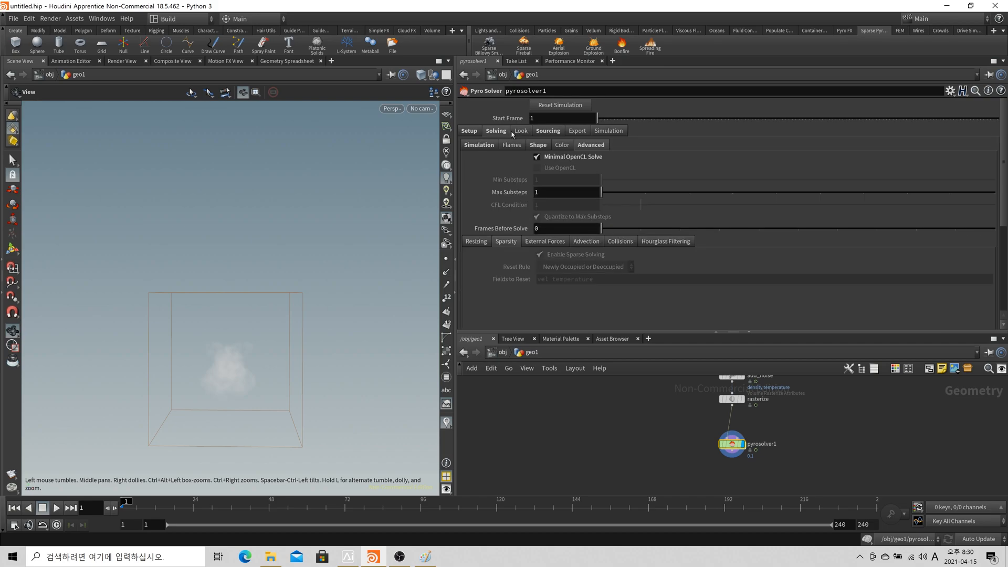
left_click(473, 134)
double_click(562, 149)
type("0")
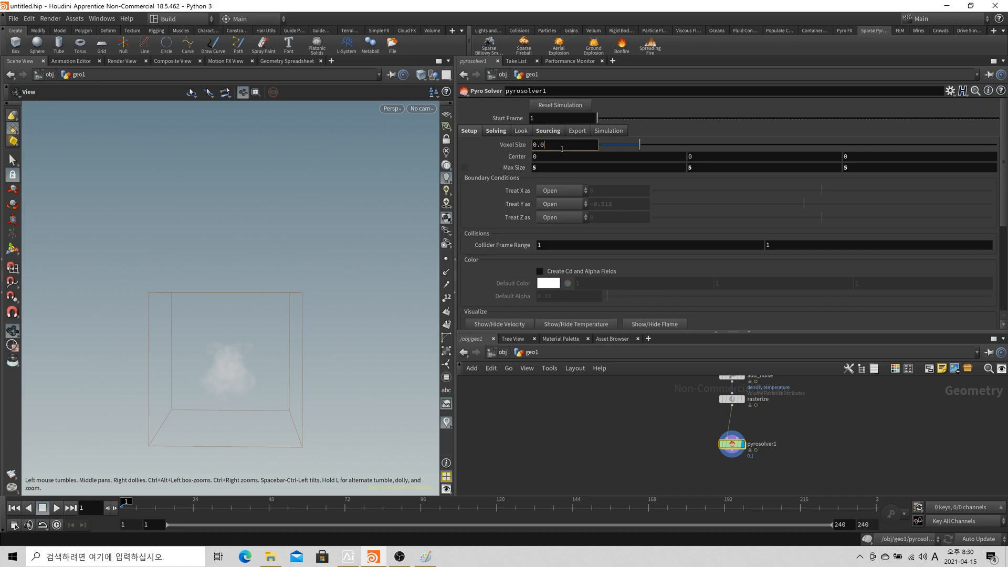
type("2")
key("Return")
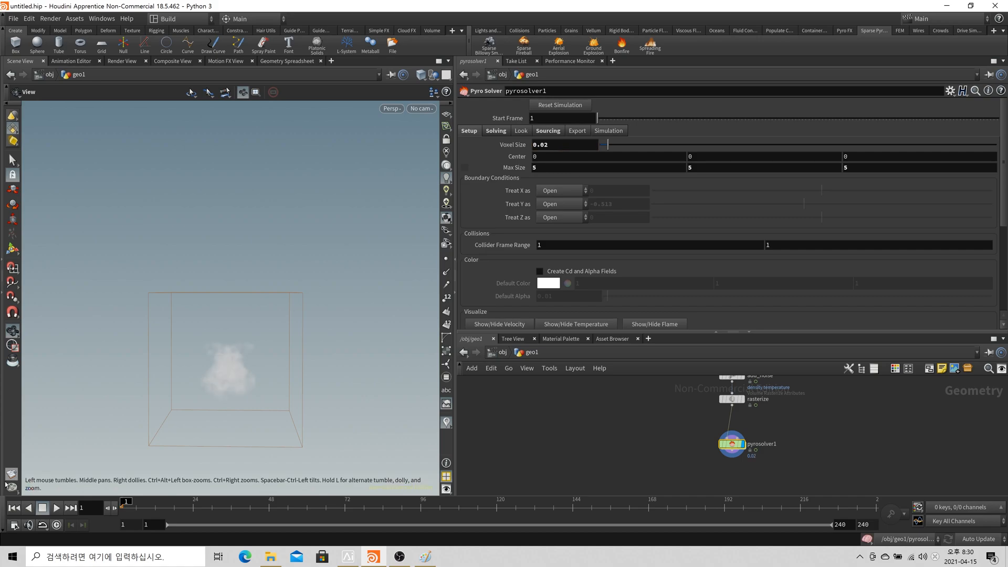
Play the simulation, return to the first frame, and restore pyrosolver1's Voxel Size to 0.1
scroll(258, 360, "up", 2)
left_click_drag(259, 363, 259, 357)
left_click(56, 509)
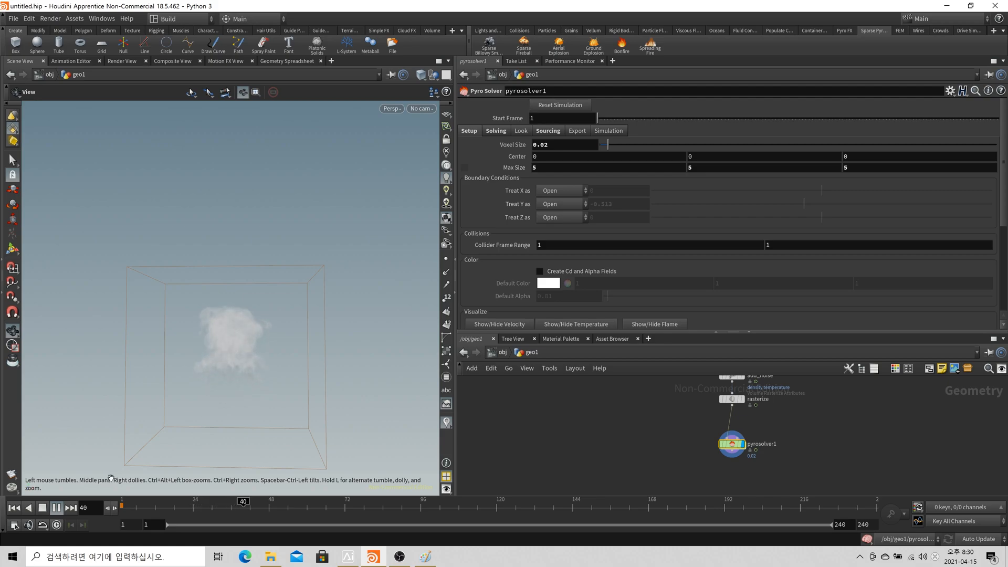
left_click(16, 509)
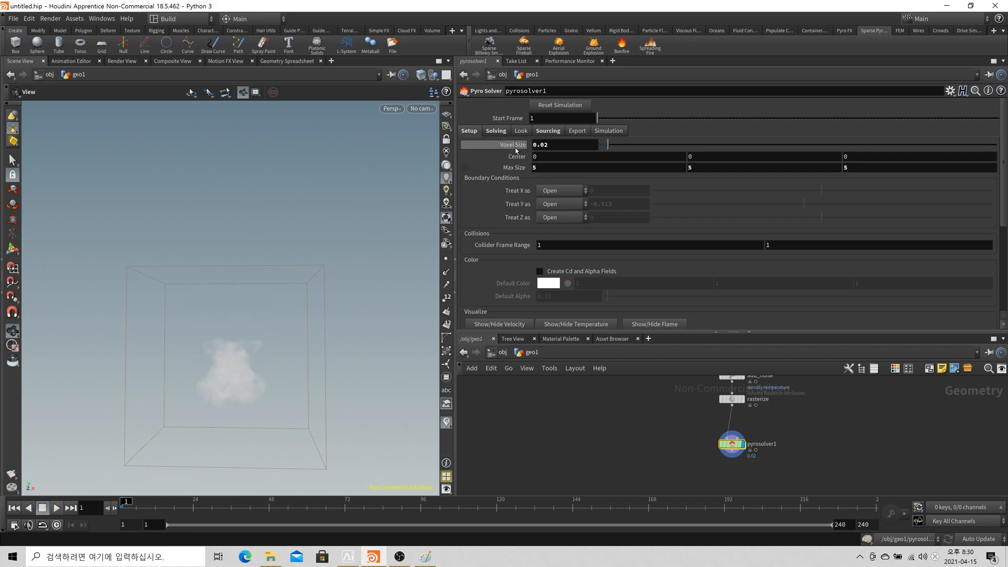
middle_click(542, 146, "ctrl")
Turn off Minimal OpenCL Solve in pyrosolver1's Advanced solving options
left_click(548, 131)
left_click(495, 132)
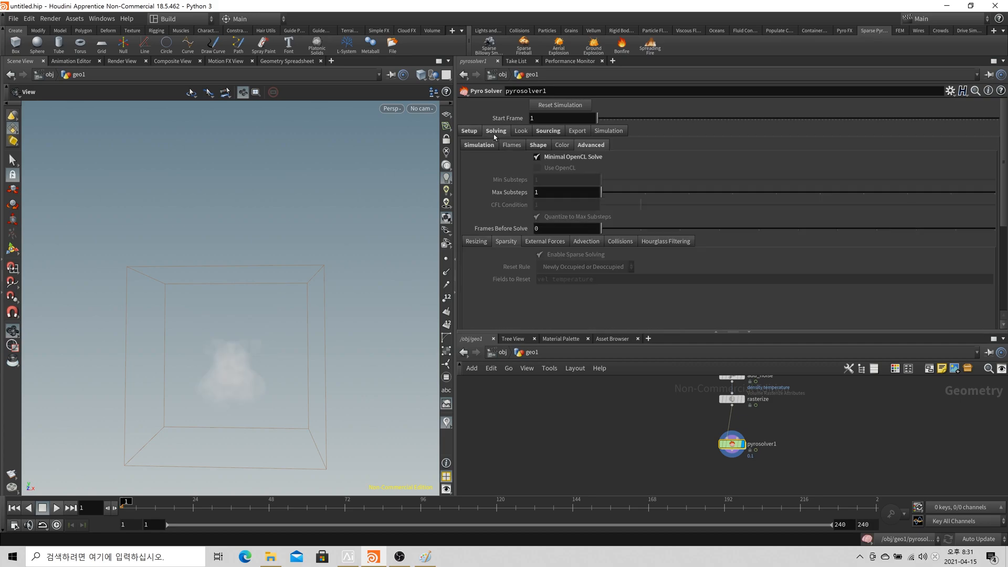
left_click(589, 159)
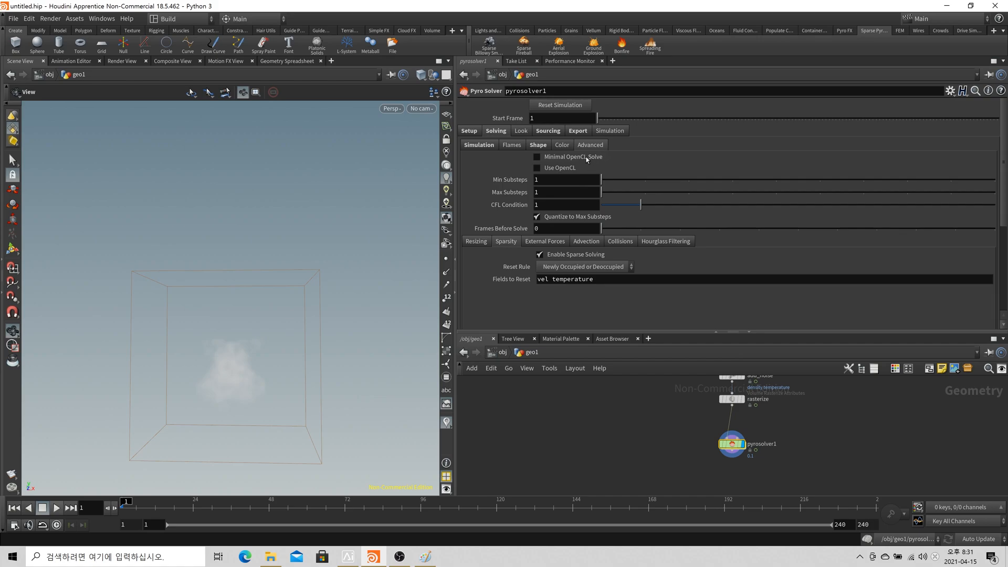
Examine pyrosolver1's Resizing, External Forces and Advection settings, including the available advection schemes
right_click_drag(351, 285, 323, 296)
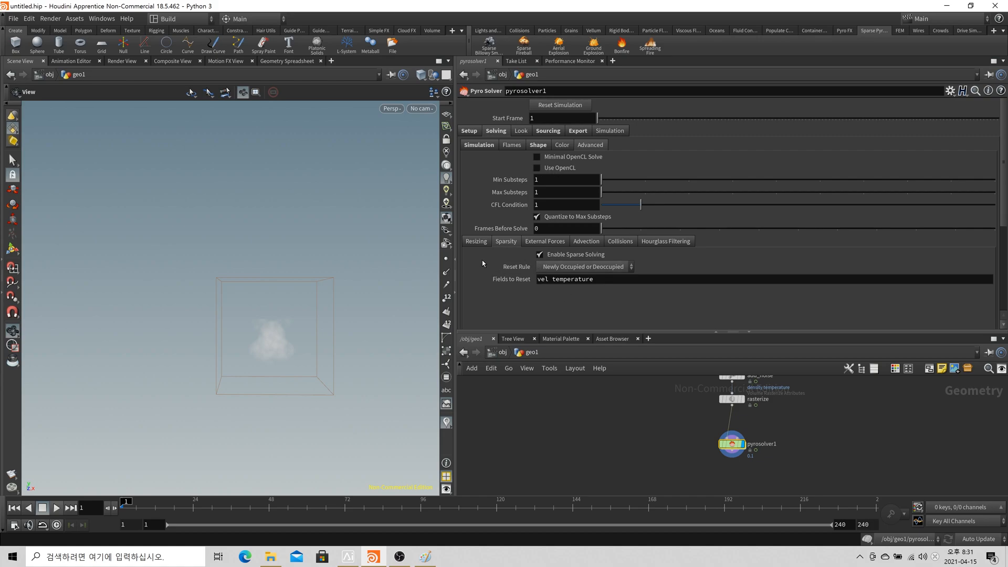
left_click(483, 244)
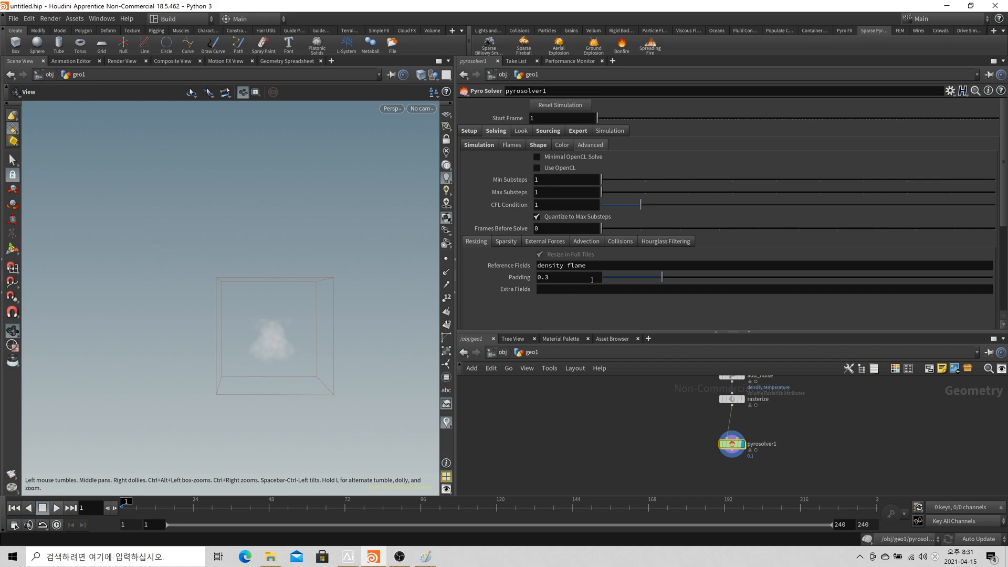
left_click(557, 243)
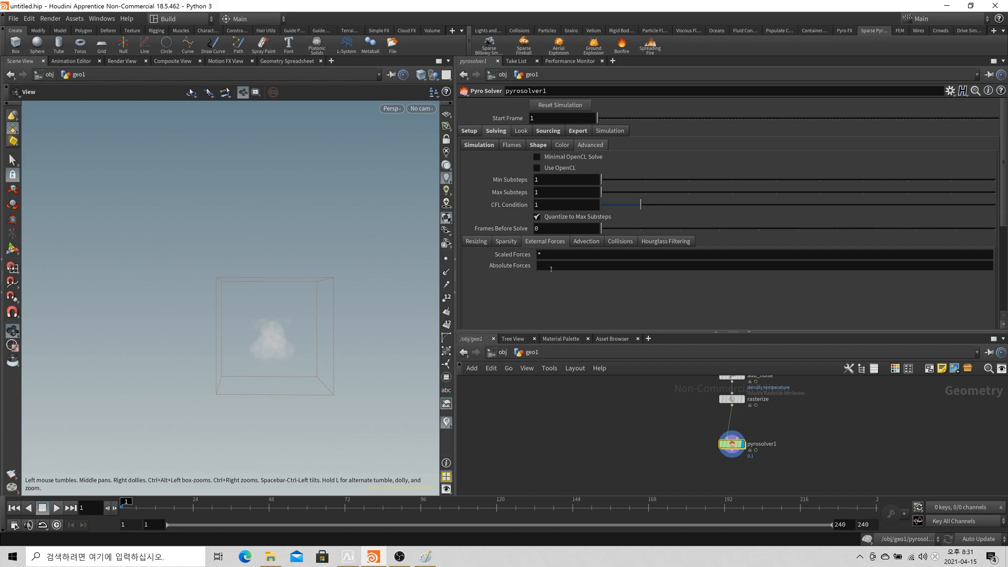
left_click(596, 241)
scroll(597, 266, "down", 2)
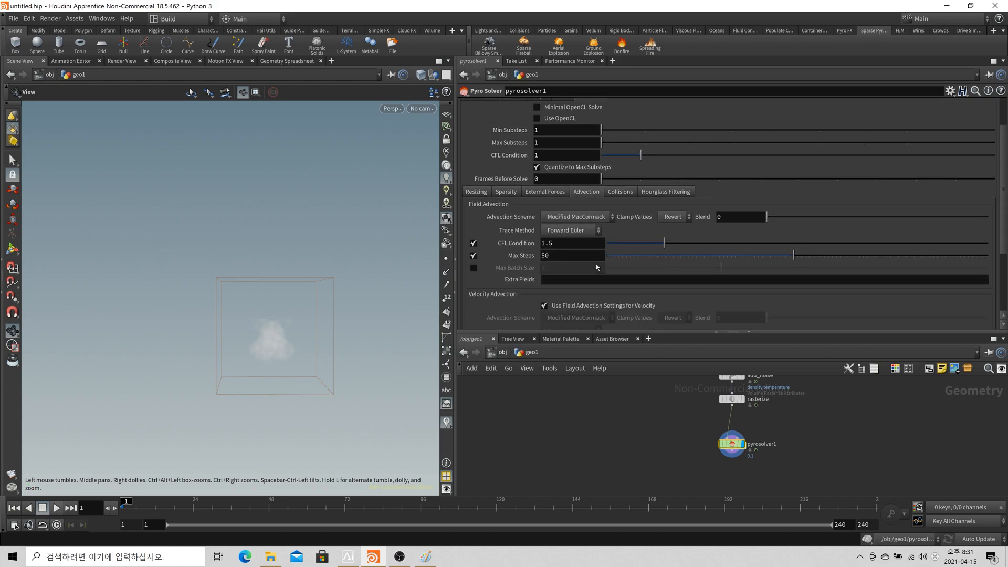
scroll(597, 267, "up", 1)
left_click(589, 231)
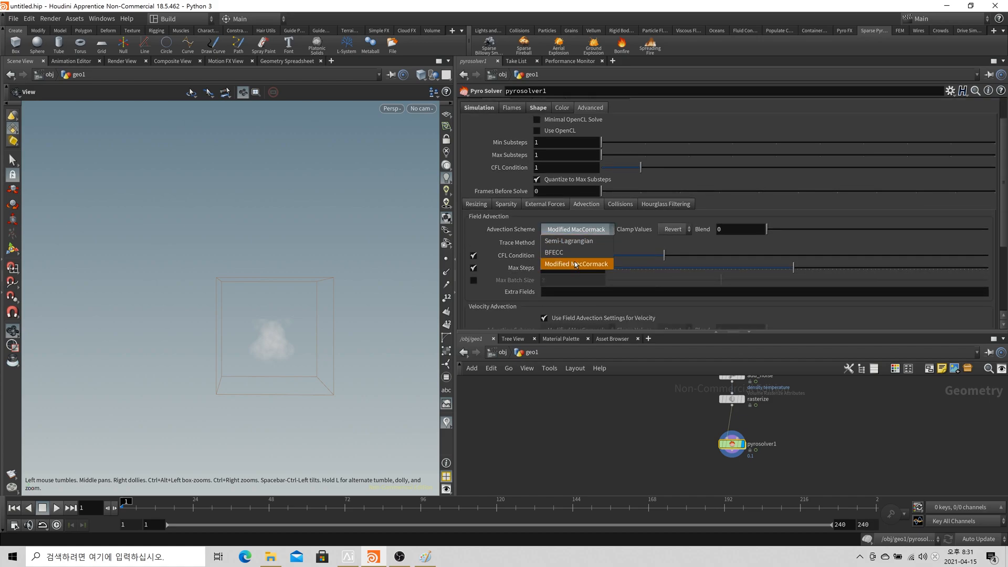
left_click(583, 230)
scroll(577, 236, "down", 4)
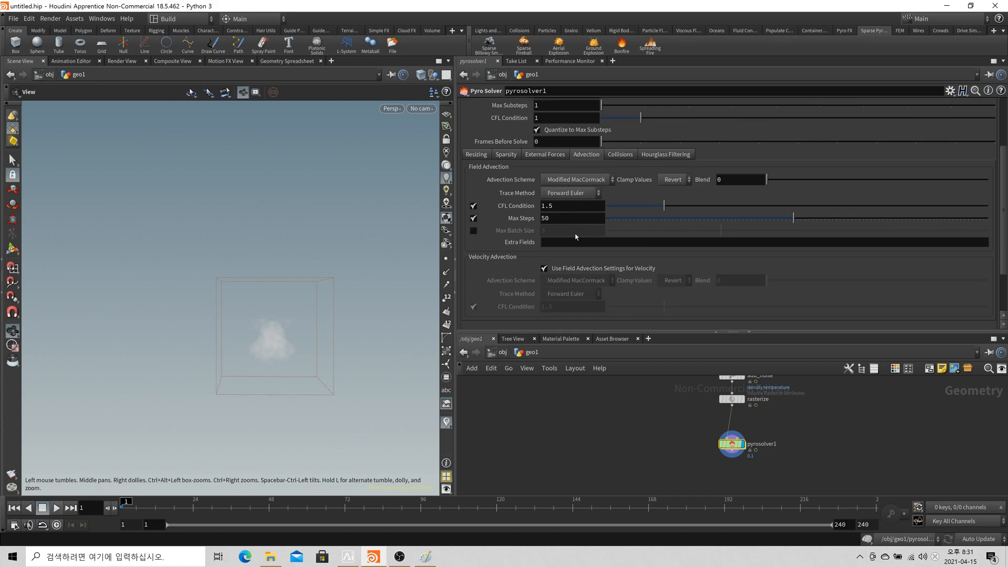
scroll(593, 215, "up", 5)
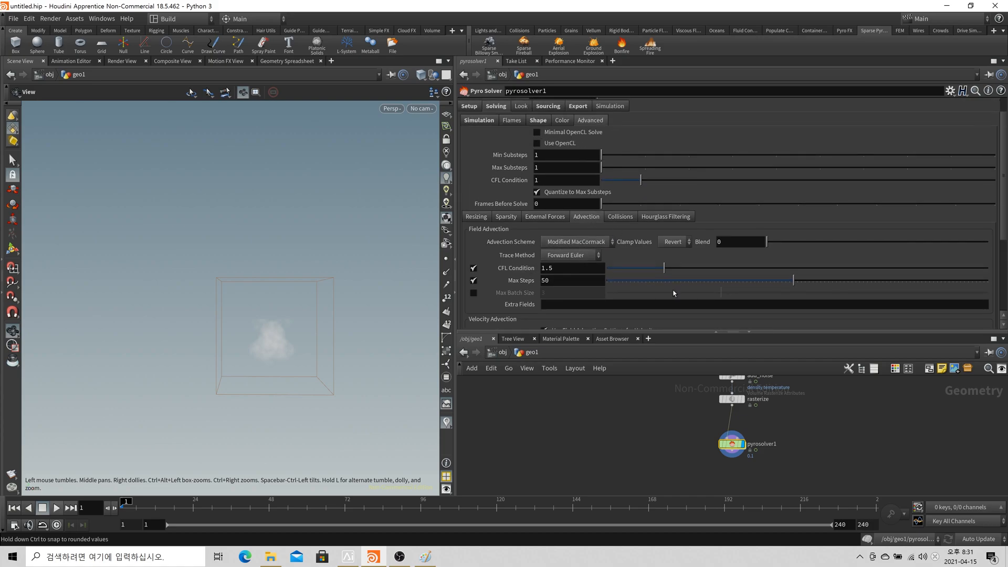
Examine pyrosolver1's Collisions and Hourglass Filtering settings in the Advanced solving options
left_click(620, 217)
scroll(636, 233, "down", 4)
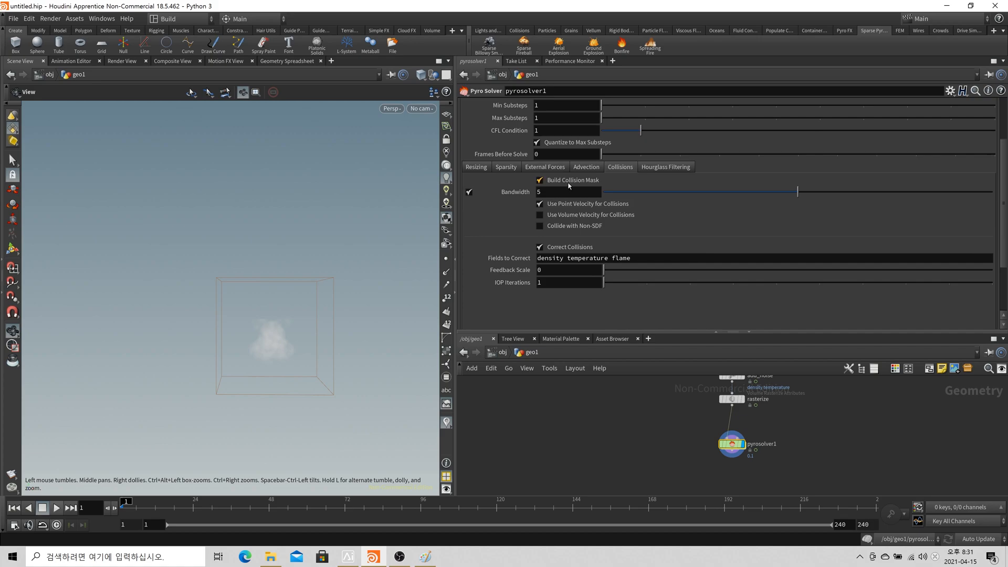
scroll(671, 226, "up", 1)
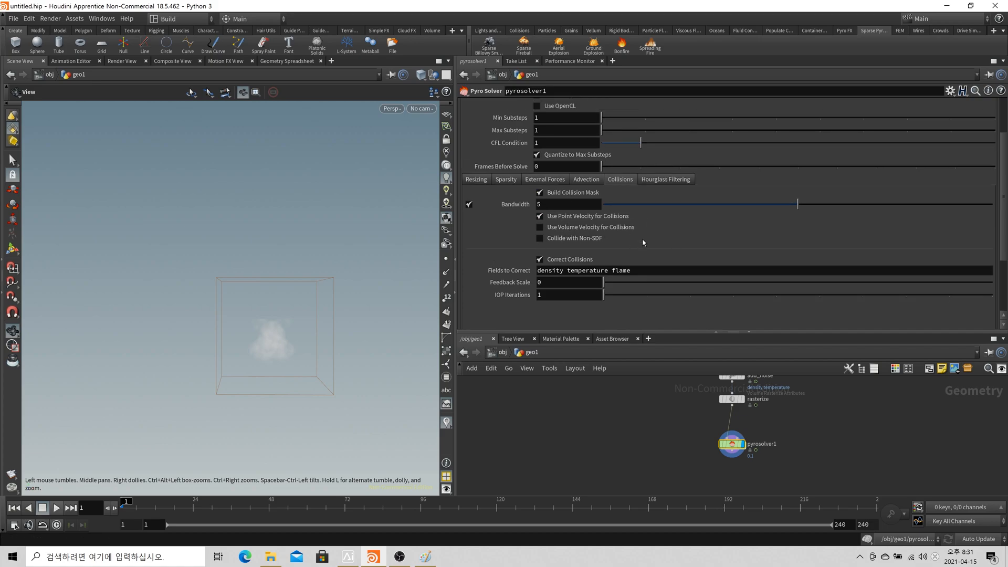
scroll(637, 254, "up", 1)
scroll(606, 264, "up", 1)
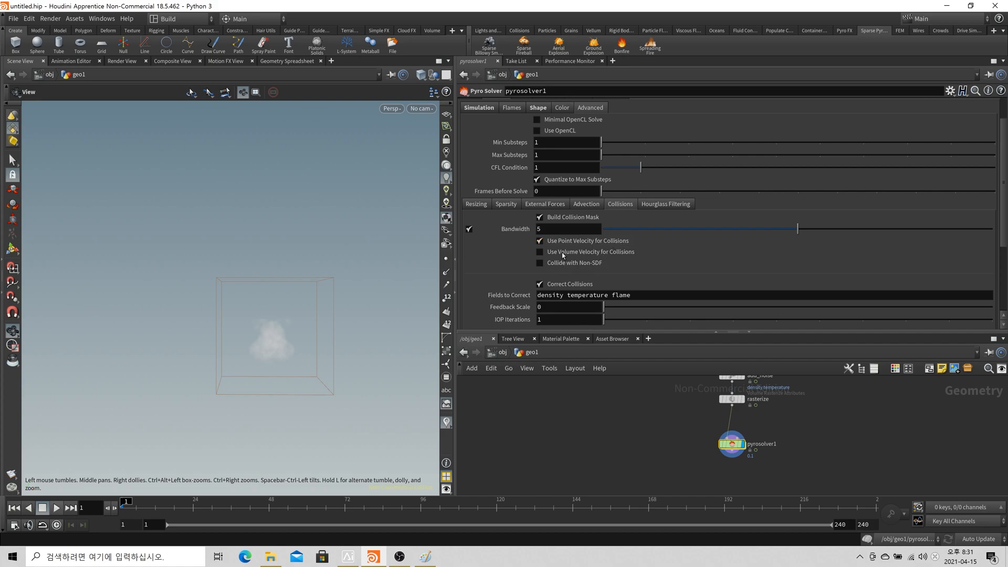
scroll(567, 258, "up", 2)
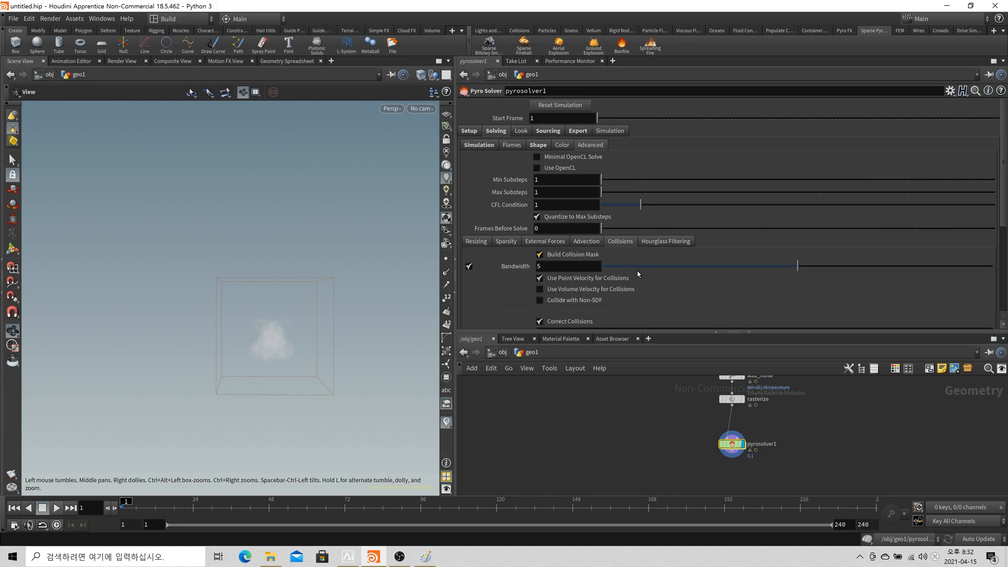
left_click(666, 242)
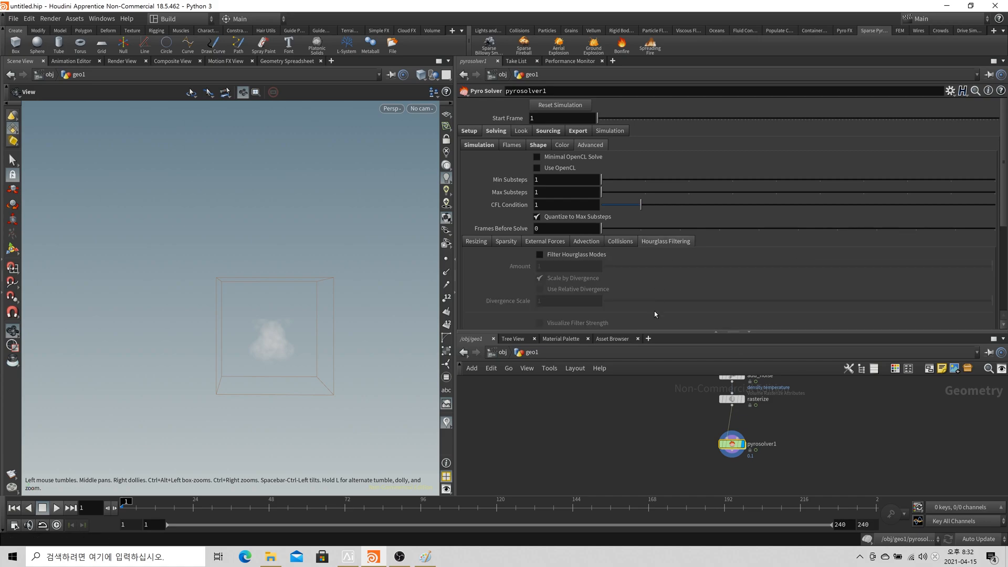
scroll(678, 254, "down", 3)
scroll(679, 256, "up", 3)
scroll(767, 252, "down", 1)
scroll(767, 252, "up", 1)
Review pyrosolver1's Advanced subsections again, along with its Simulation and Shape solving settings, ending on Sparsity
left_click(627, 244)
left_click(666, 242)
left_click(622, 243)
left_click(579, 244)
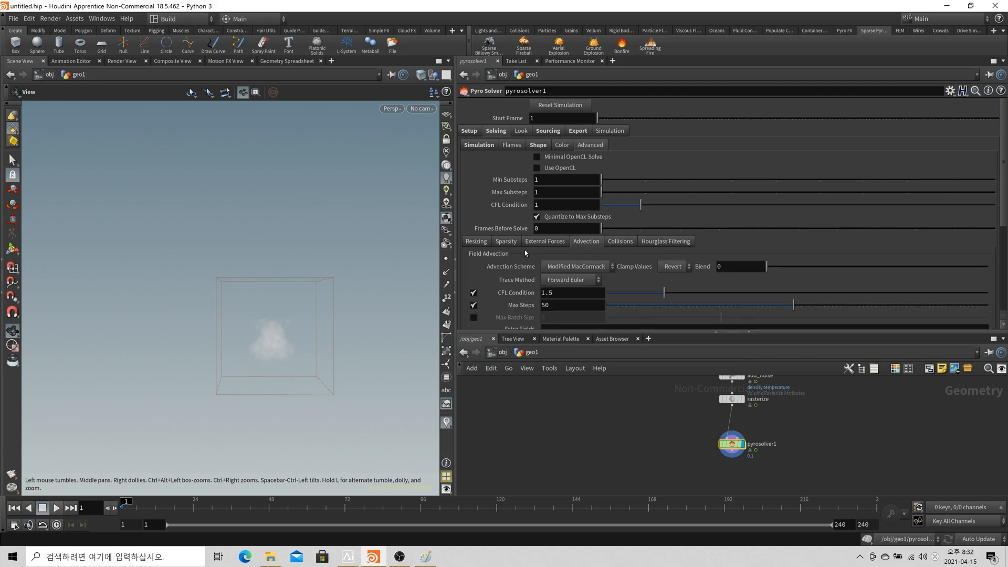
left_click(484, 243)
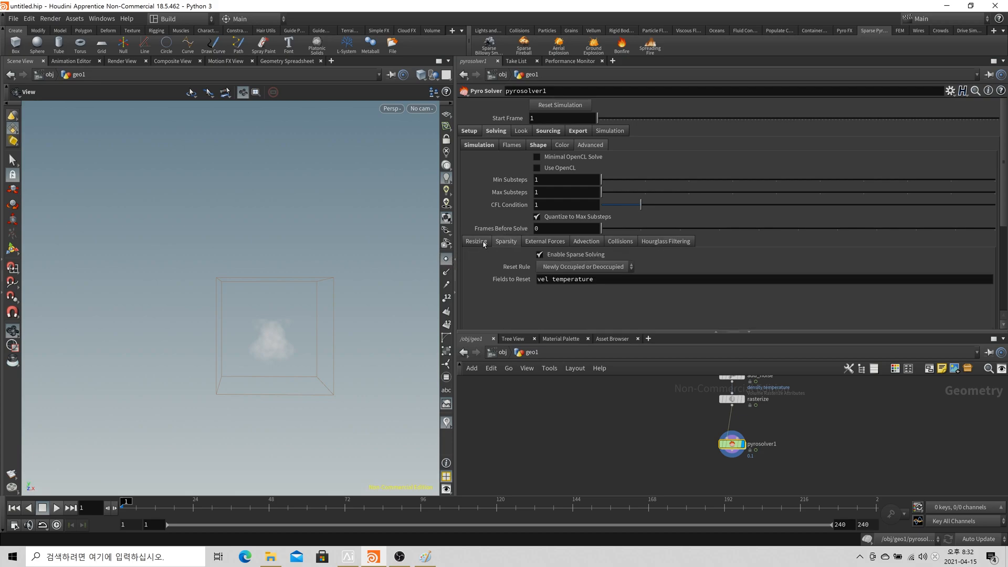
left_click(482, 243)
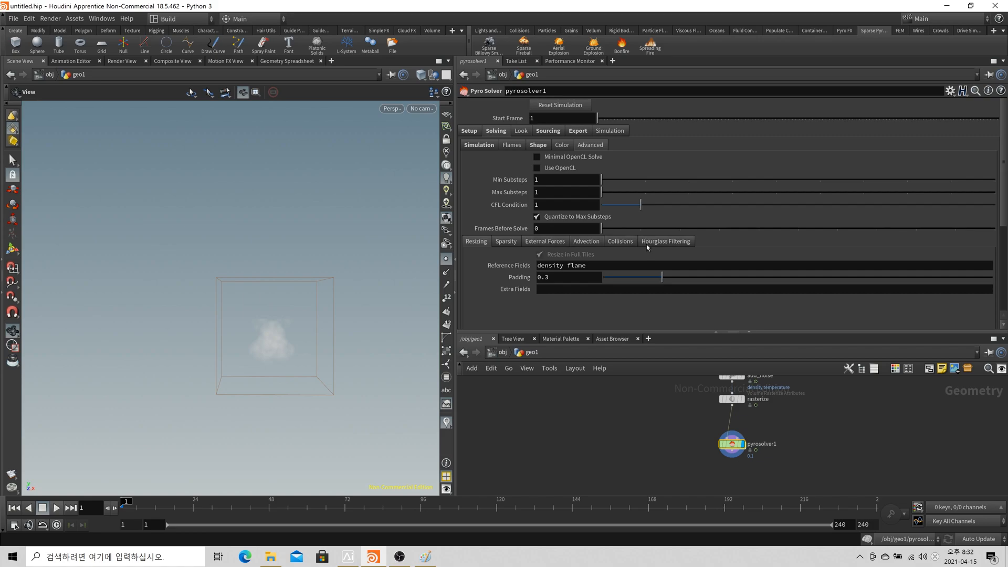
left_click(483, 147)
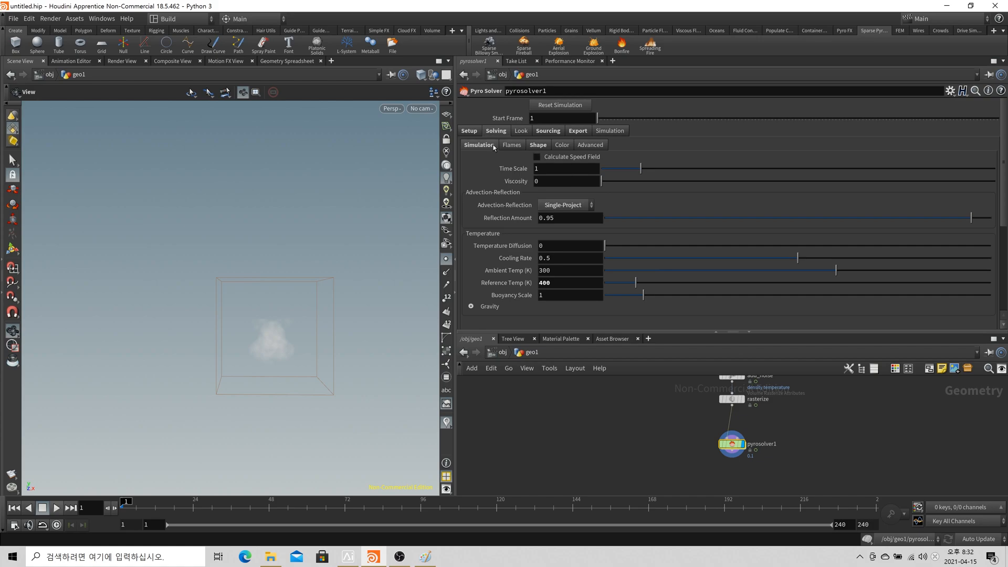
left_click(539, 146)
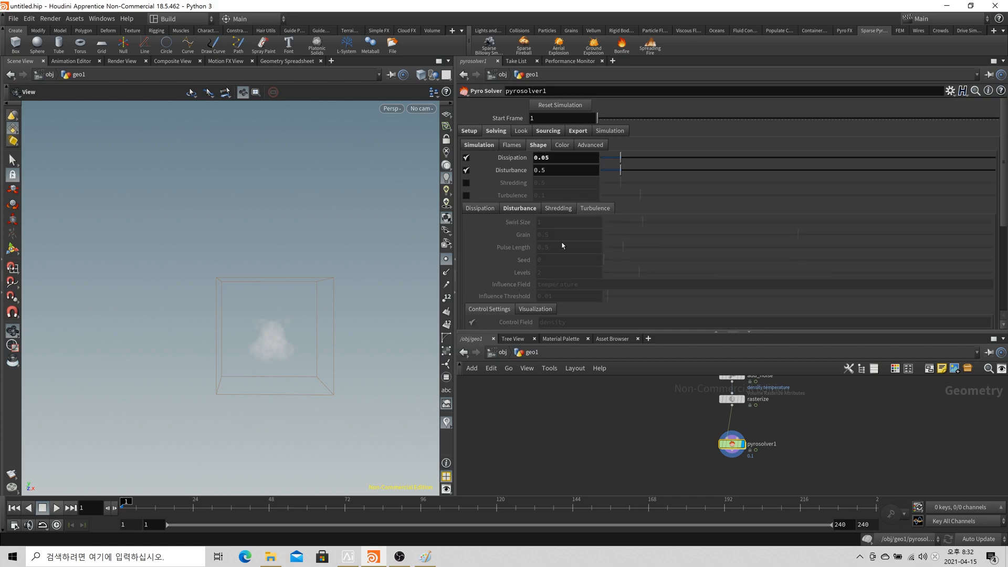
left_click(593, 145)
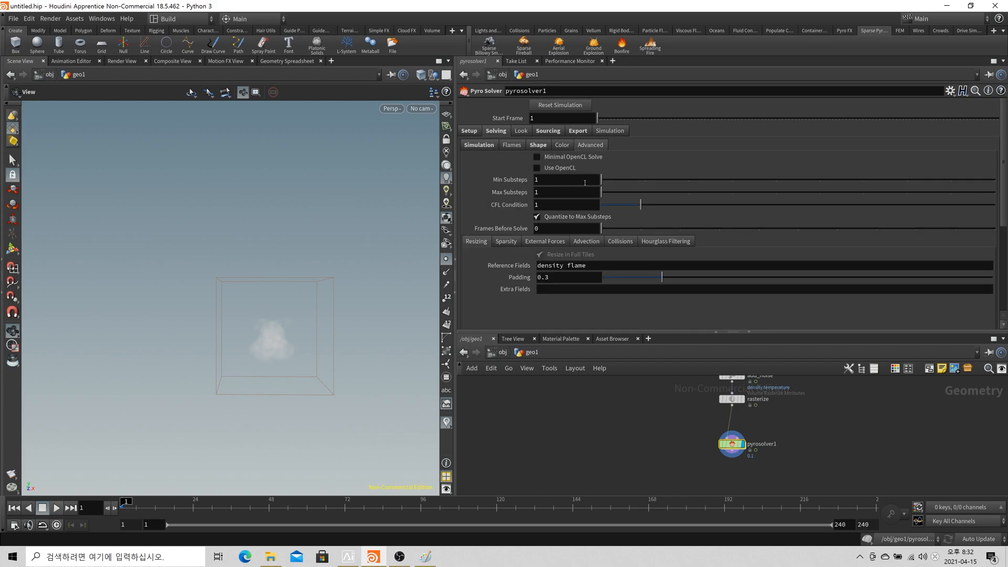
left_click(506, 241)
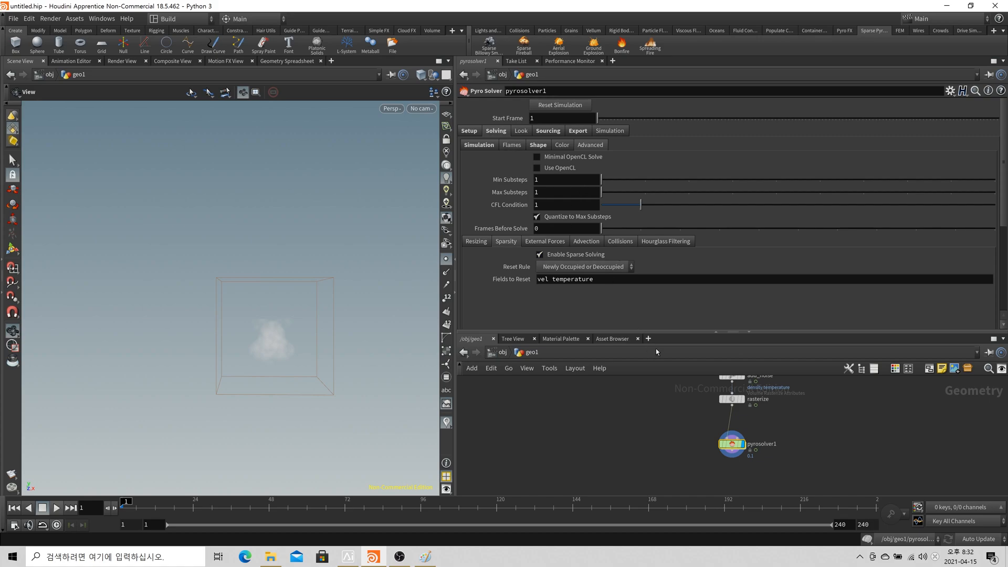
Examine pyrosolver1's density and temperature sourcing operations against the complete node network
left_click_drag(665, 333, 665, 312)
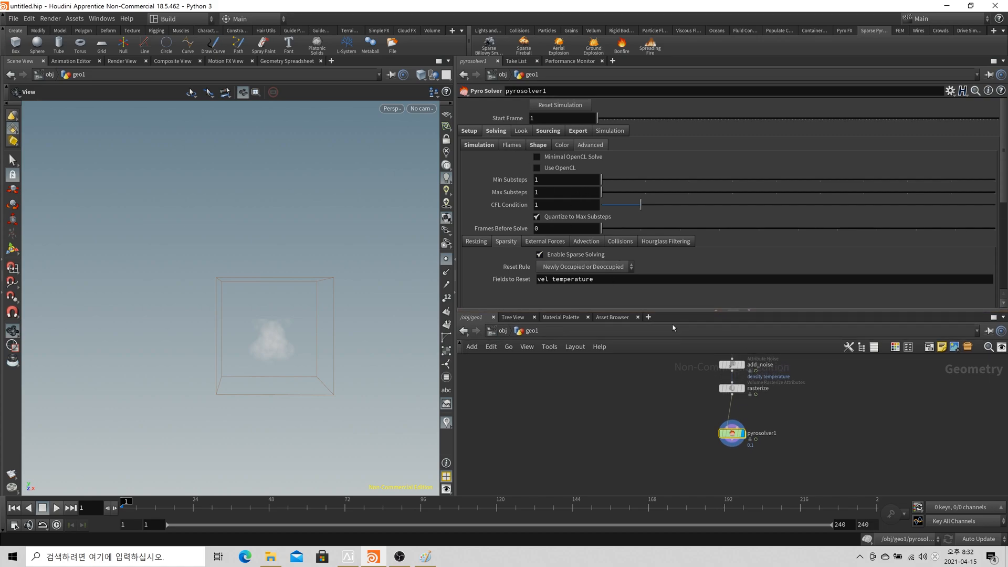
left_click(549, 132)
key("h")
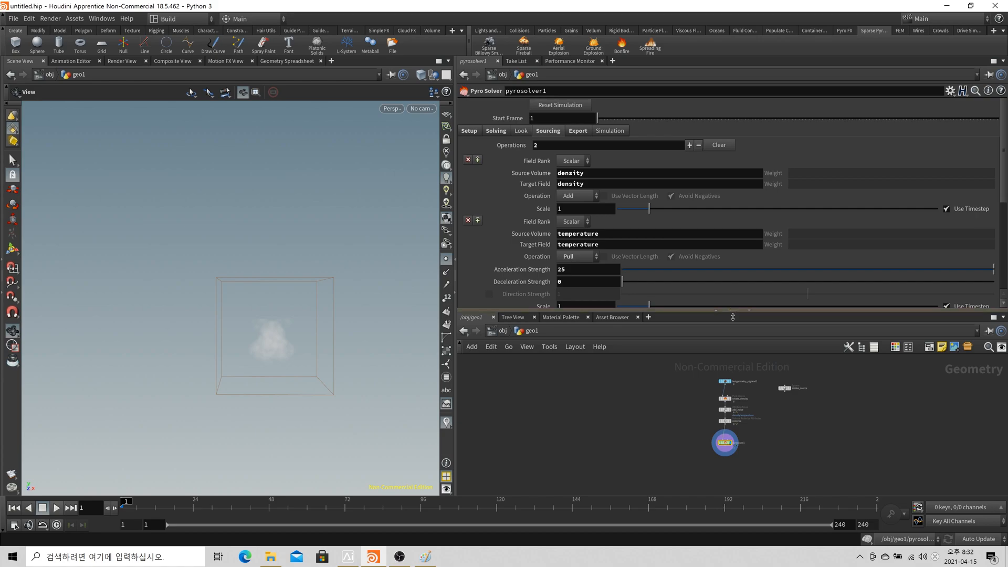
left_click_drag(733, 310, 732, 366)
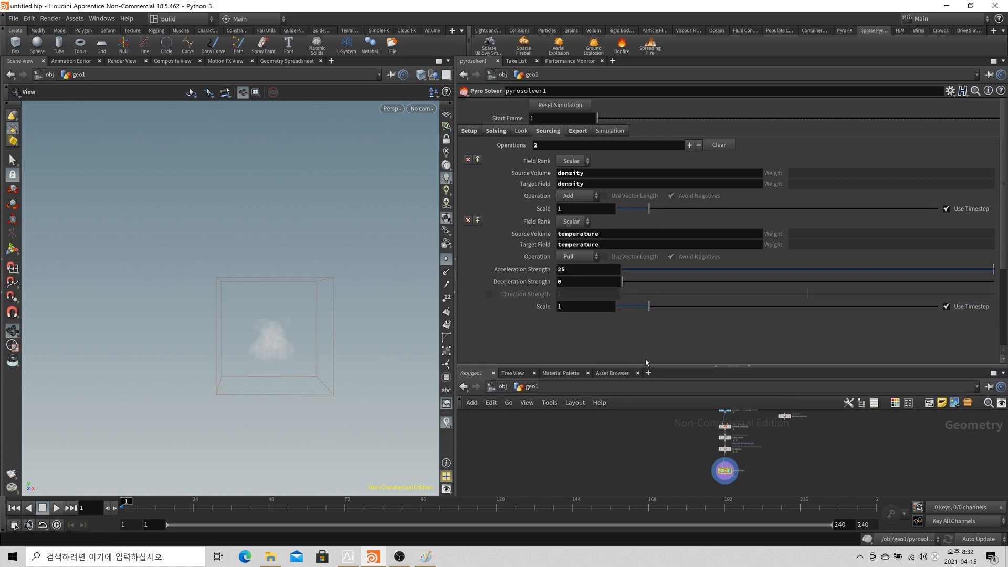
left_click_drag(647, 363, 650, 306)
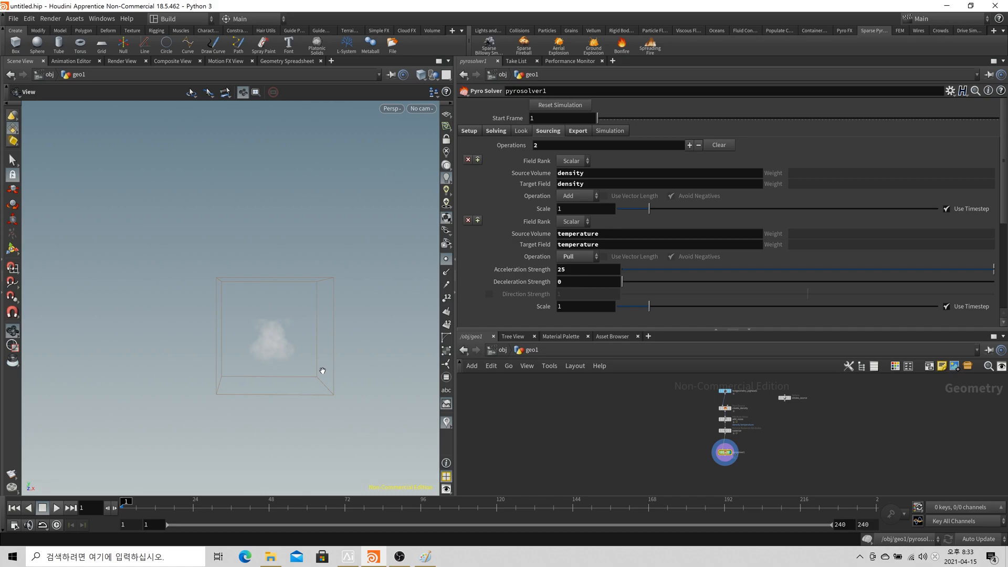
scroll(817, 243, "down", 2)
scroll(817, 243, "up", 2)
left_click_drag(753, 333, 751, 291)
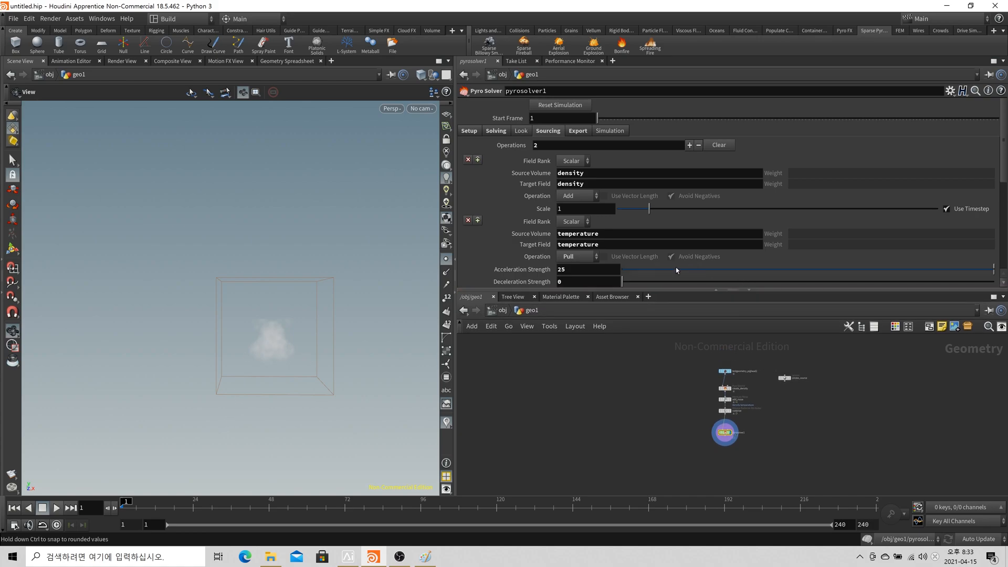
left_click_drag(612, 290, 621, 345)
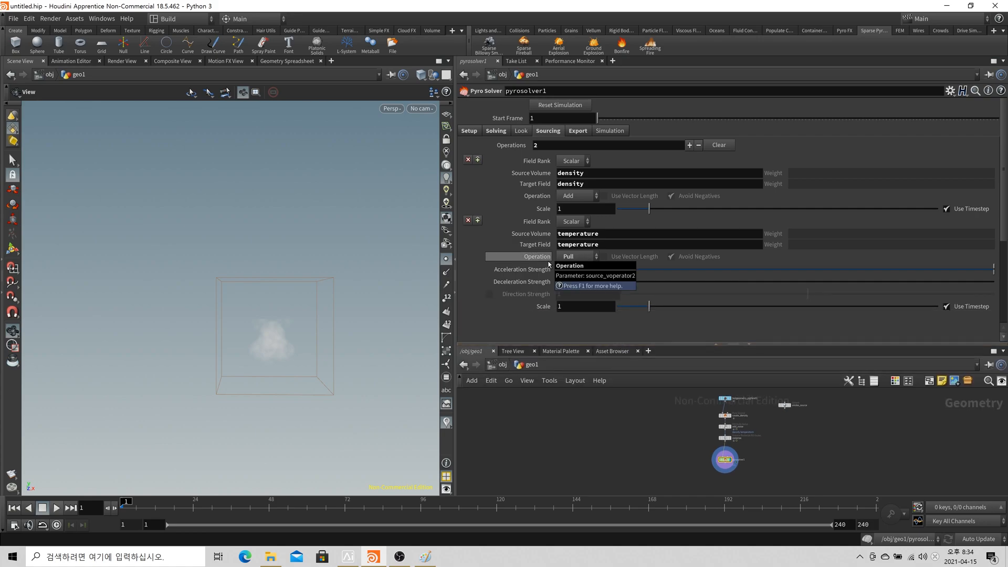
left_click_drag(591, 345, 581, 273)
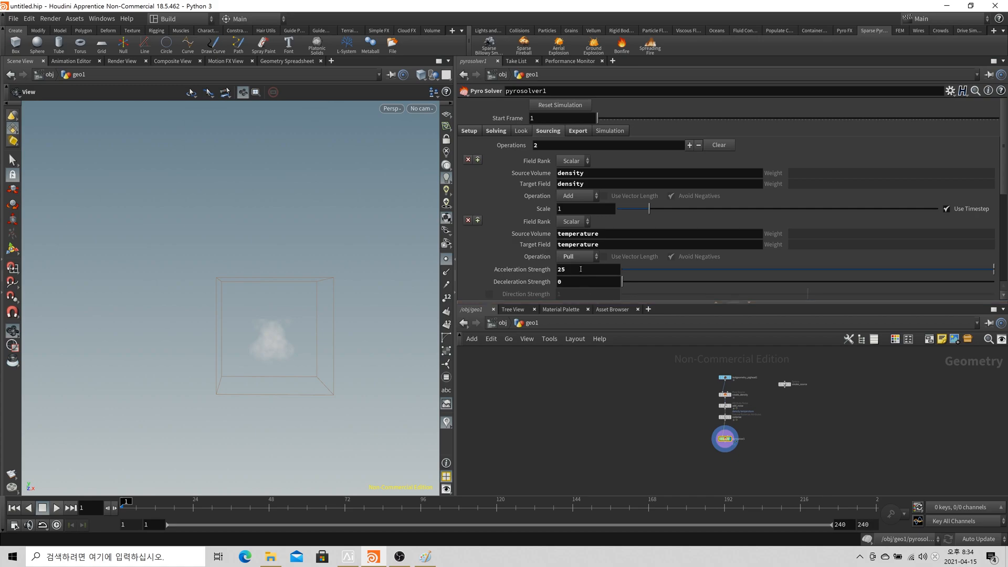
Review pyrosolver1's sourcing operations against the node network and bring up its Simulation settings for substeps and caching
scroll(802, 447, "up", 4)
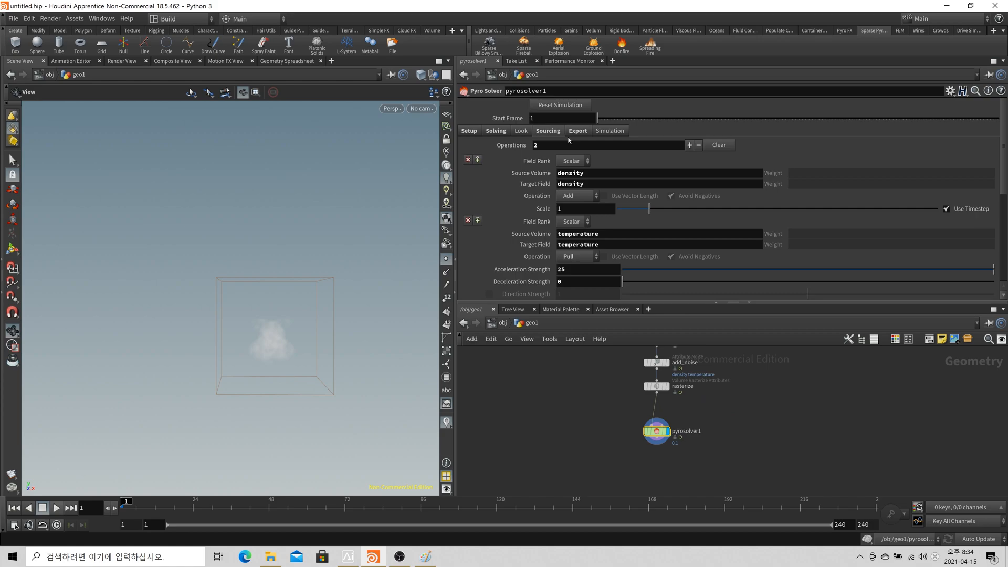
scroll(548, 155, "down", 1)
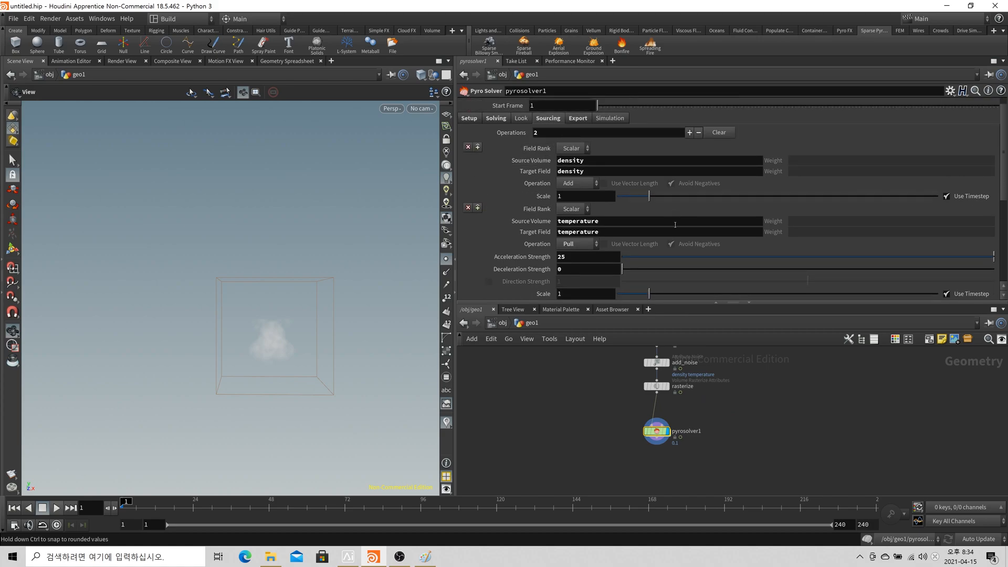
scroll(586, 180, "up", 1)
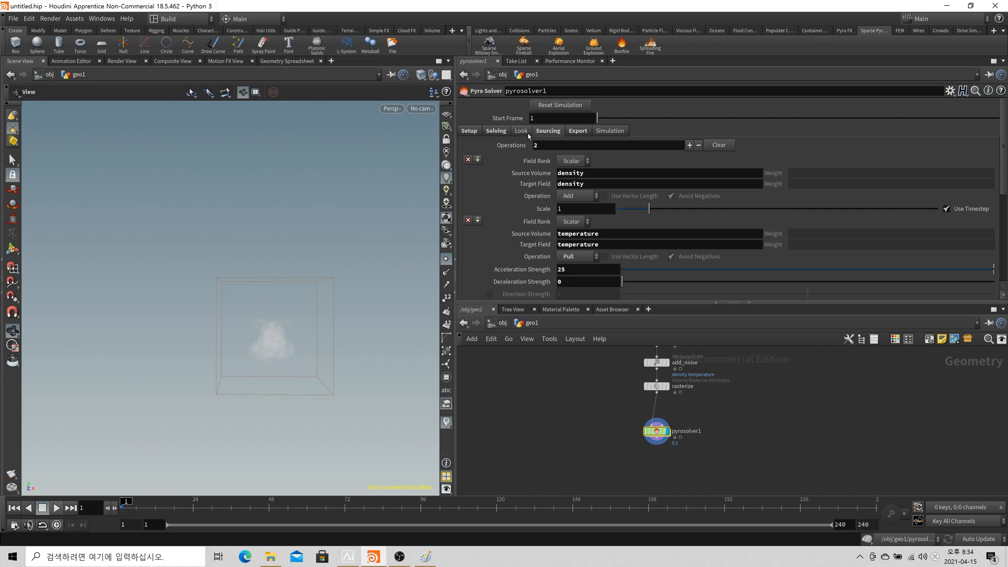
left_click(609, 132)
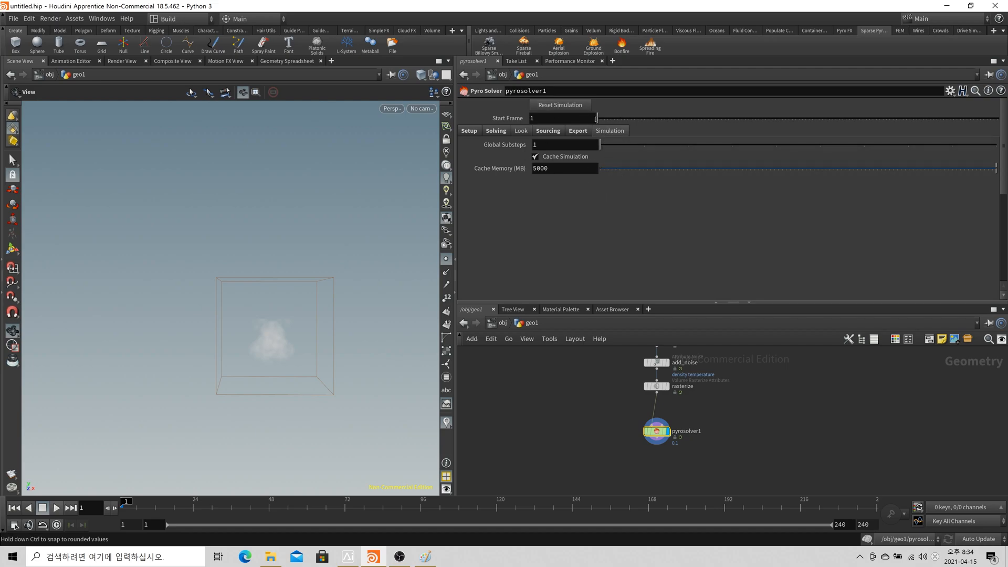
Bring up pyrosolver1's Look settings and enlarge the parameter area to examine its smoke and fire options
left_click(522, 132)
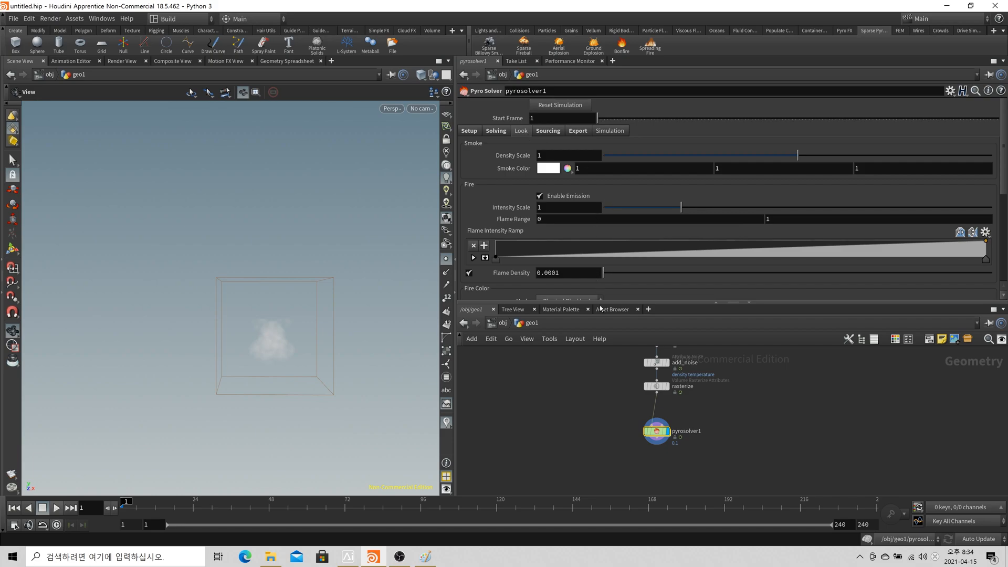
left_click_drag(600, 304, 650, 345)
scroll(708, 184, "down", 5)
scroll(709, 185, "up", 4)
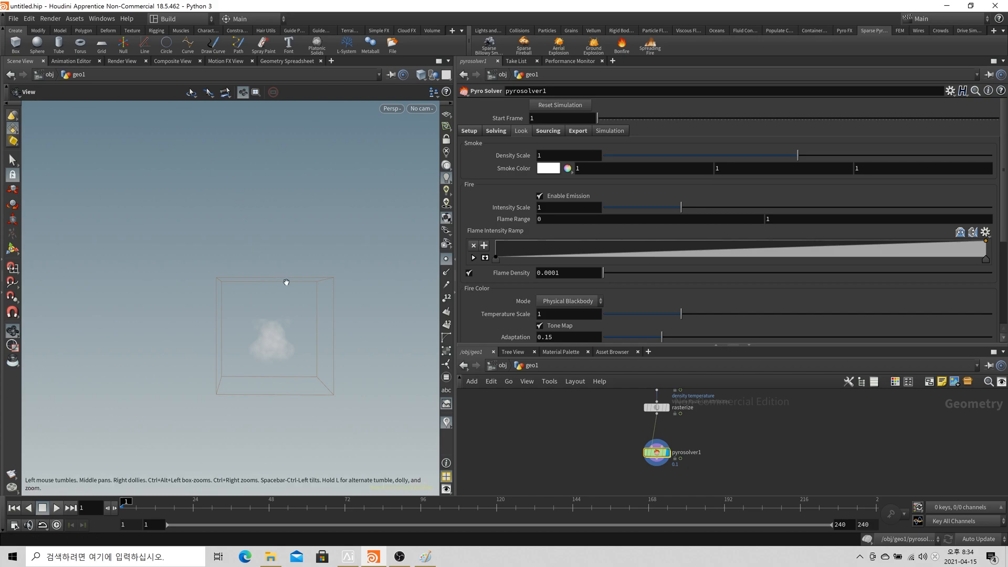
Play the smoke simulation from the first frame and stop at frame 16
scroll(287, 325, "up", 3)
left_click(152, 505)
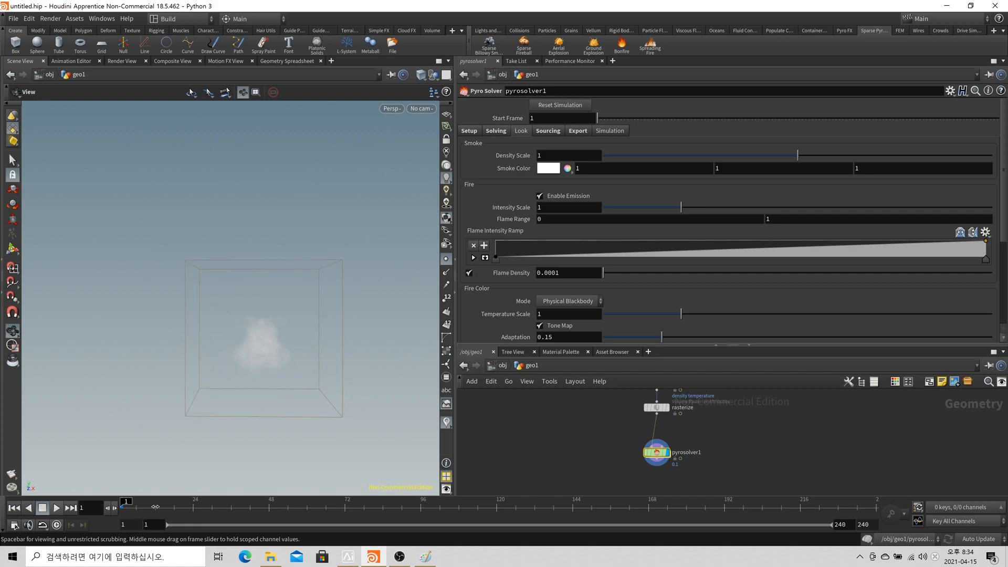
left_click(16, 509)
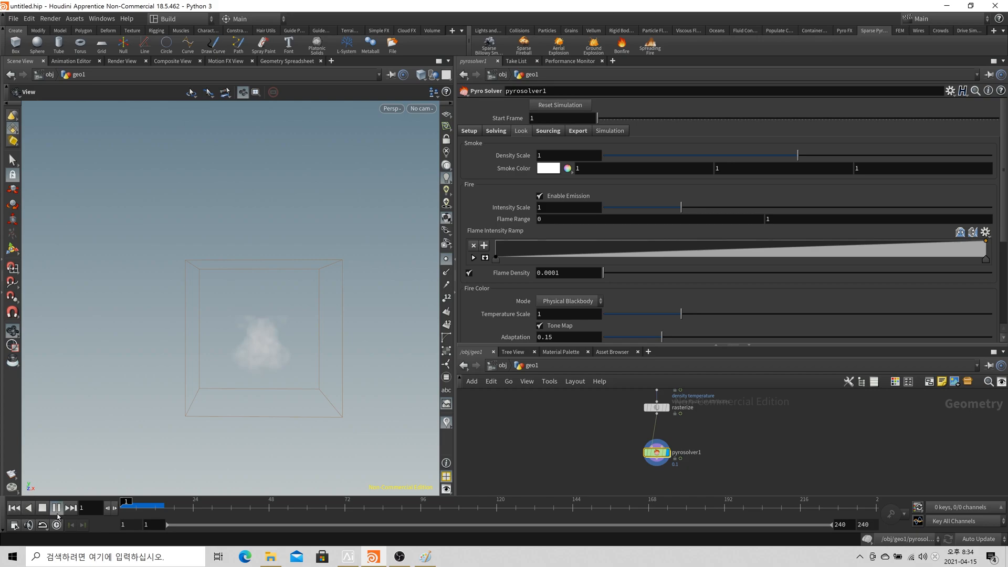
left_click(56, 508)
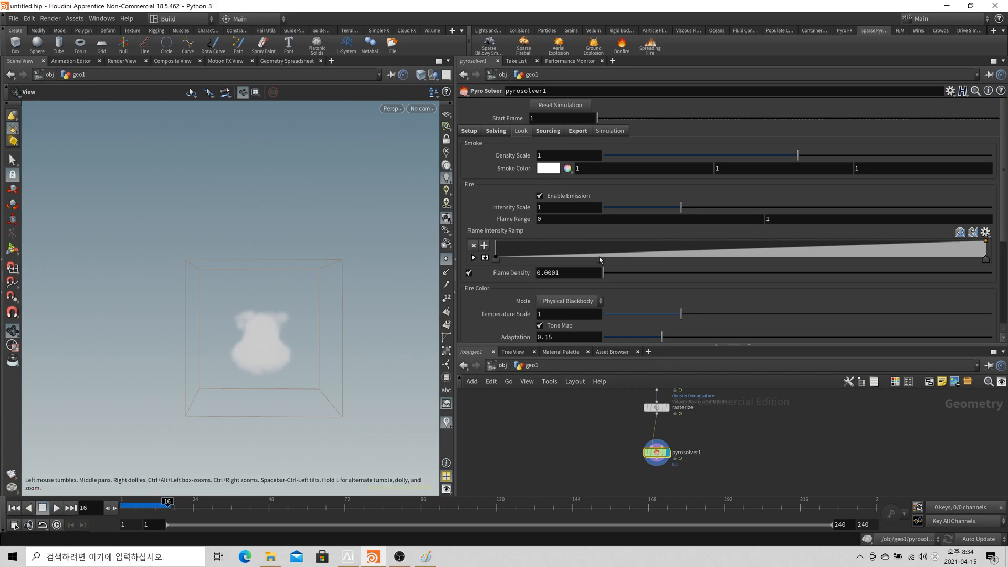
Examine pyrosolver1's Look settings for flame intensity, fire color, shadows and field bindings
scroll(586, 185, "down", 3)
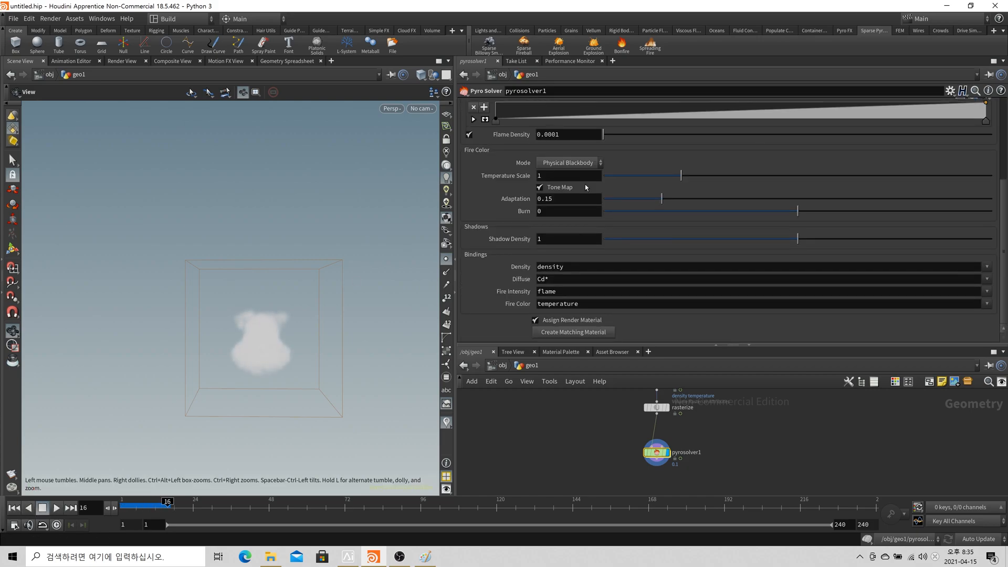
scroll(587, 189, "up", 1)
scroll(588, 194, "up", 5)
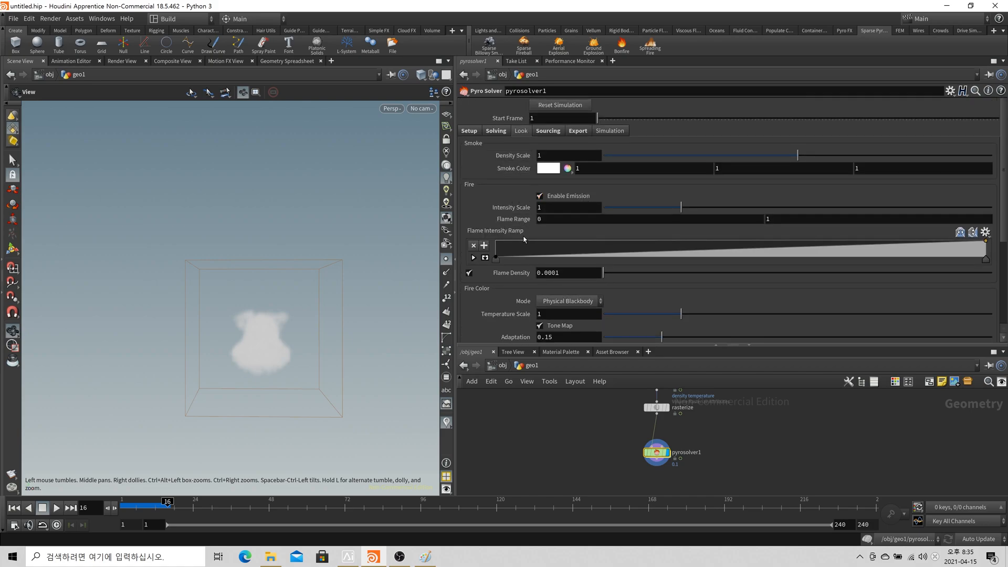
scroll(643, 204, "down", 2)
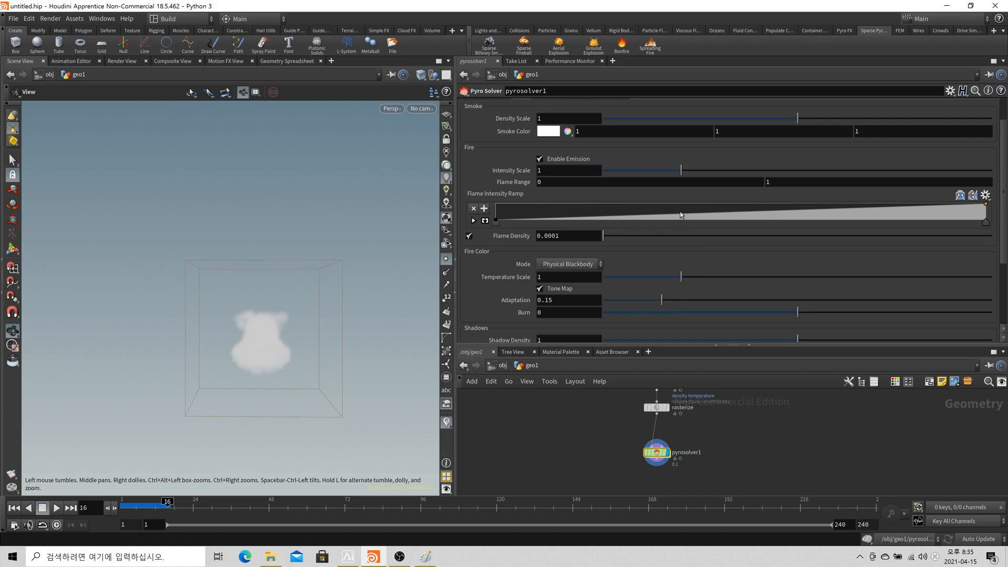
scroll(679, 213, "up", 1)
scroll(587, 242, "down", 2)
scroll(559, 302, "up", 2)
scroll(597, 224, "up", 2)
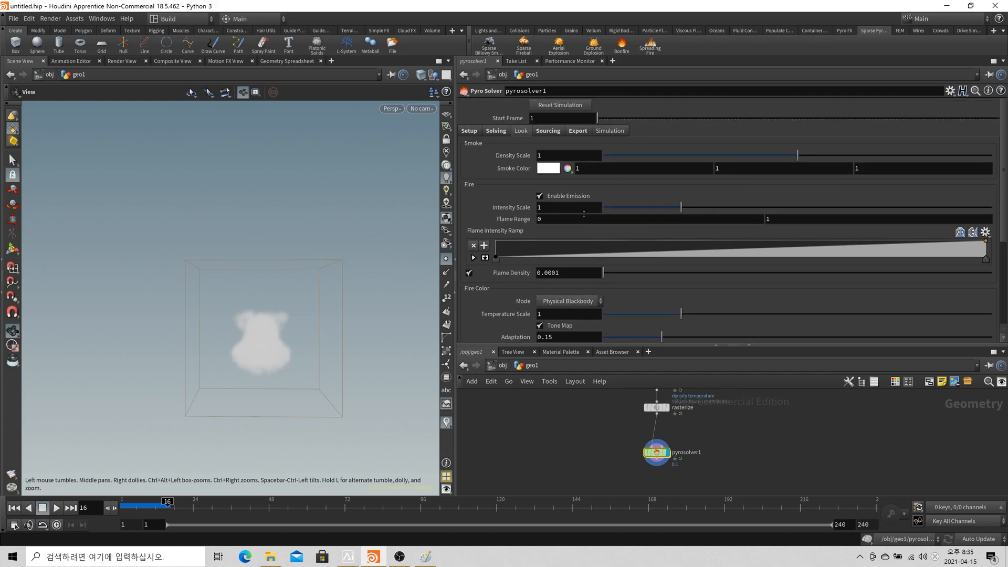
Check pyrosolver1's sourcing operations once more and examine its Export settings and list of exported fields
left_click(548, 131)
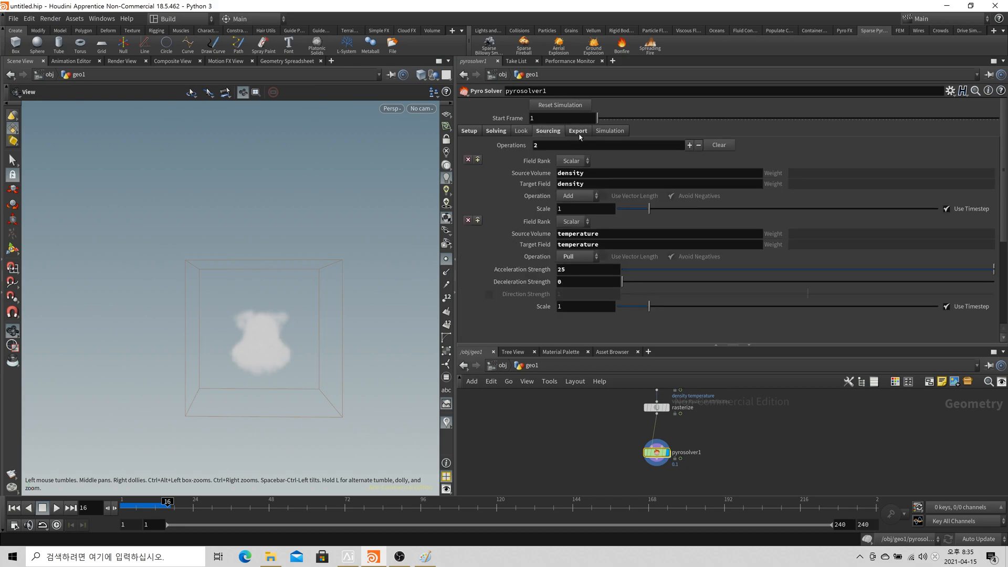
left_click(581, 132)
scroll(675, 159, "down", 2)
scroll(674, 160, "up", 2)
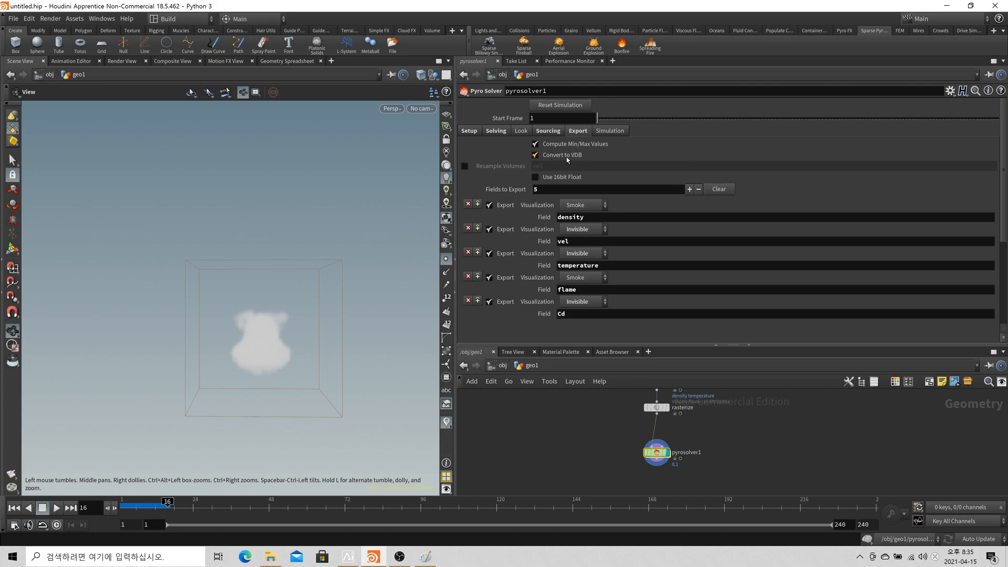
Enable Convert to VDB for pyrosolver1's export, comparing the node information with the option on and off
middle_click(657, 452)
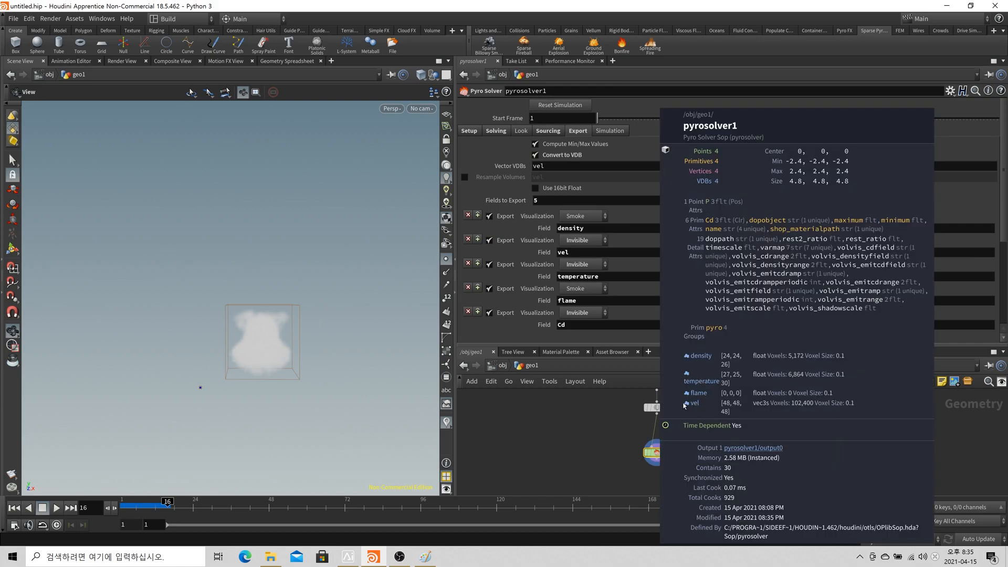
left_click(535, 155)
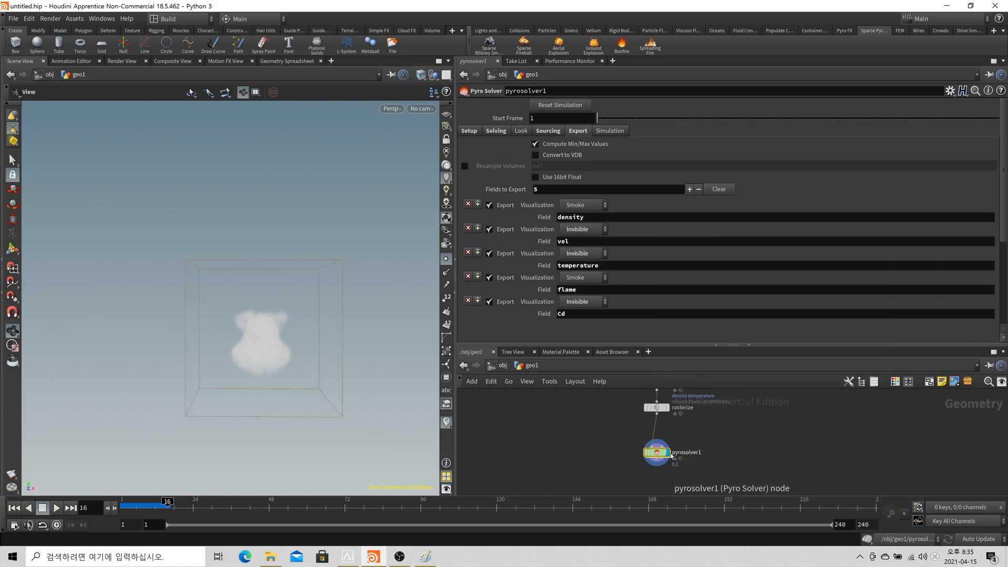
middle_click(654, 453)
left_click(573, 157)
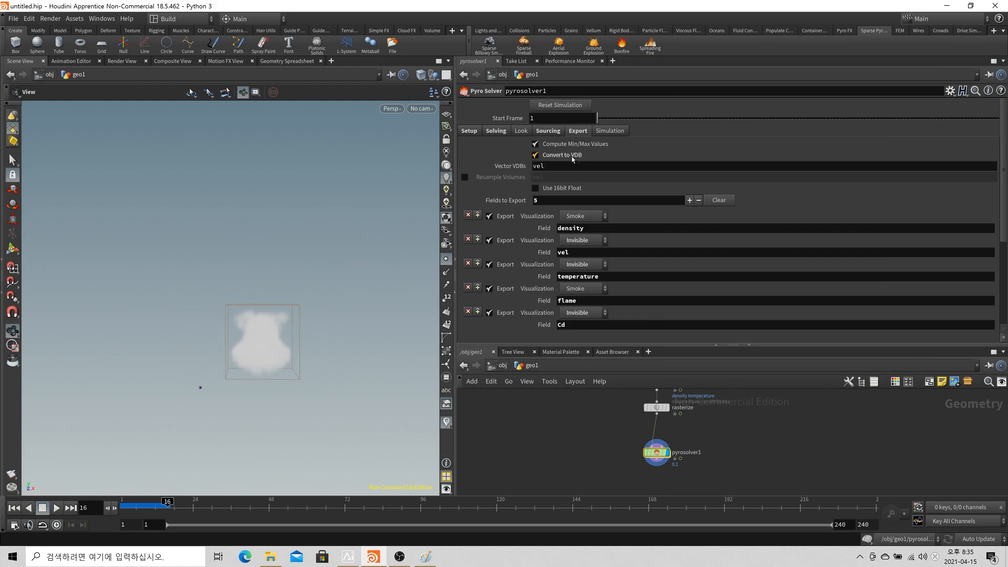
Disable export of the flame, Cd and temperature fields, leaving only density and vel exported
scroll(714, 220, "down", 3)
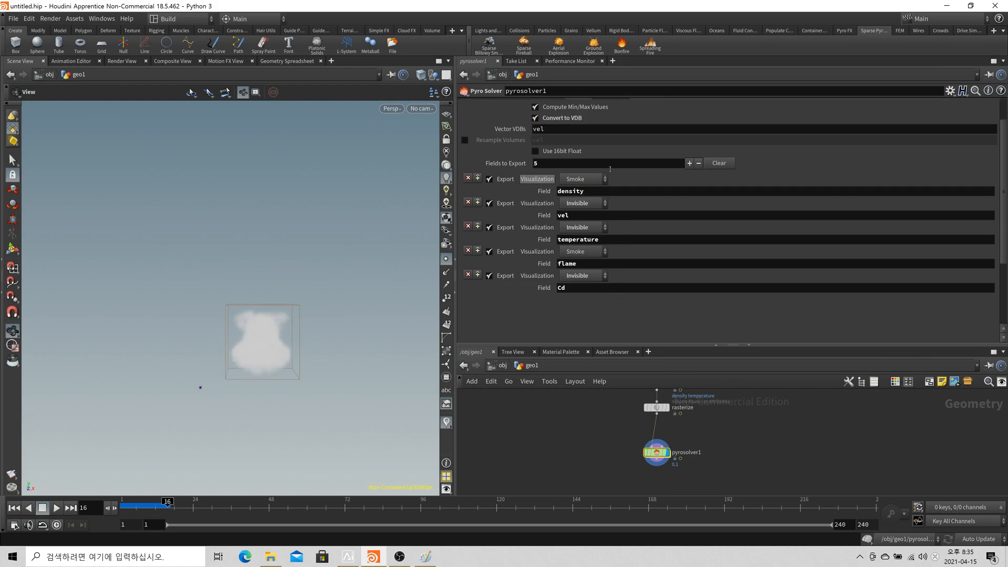
scroll(611, 186, "up", 2)
scroll(567, 228, "up", 1)
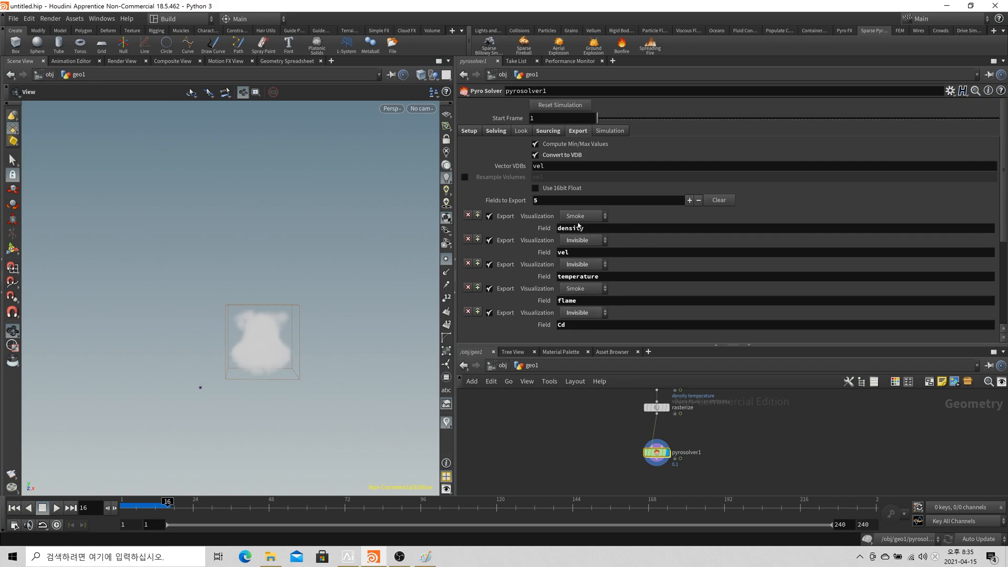
left_click(489, 288)
left_click(490, 313)
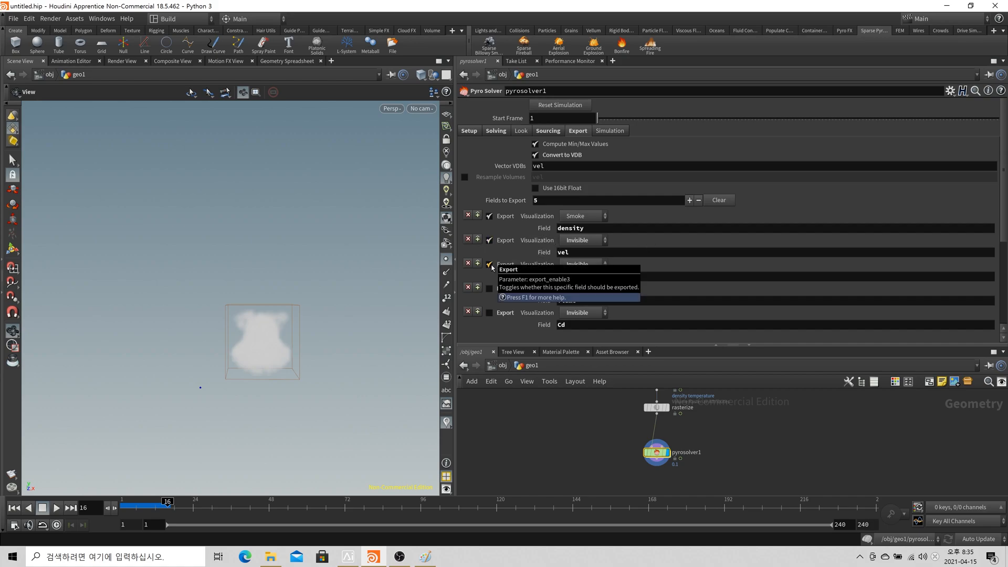
left_click(491, 265)
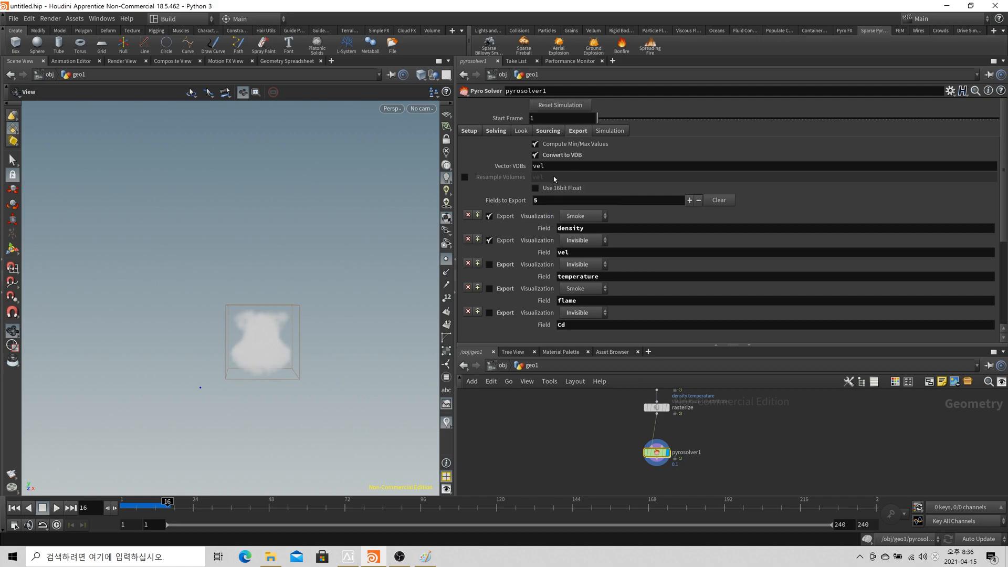
Enable Resample Volumes for the vel field and inspect pyrosolver1's volume information at frames 16 and 24
left_click(465, 177)
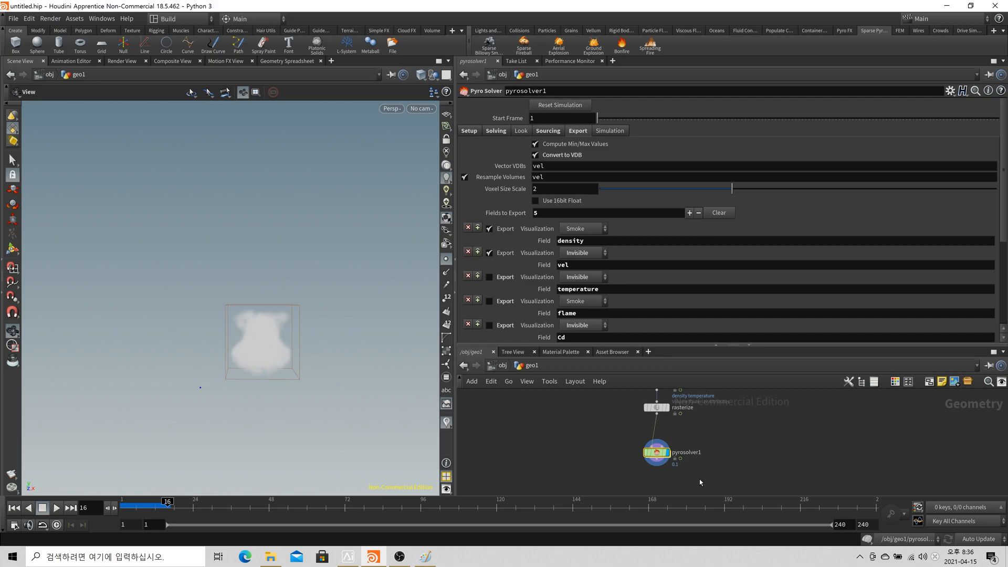
middle_click(658, 453)
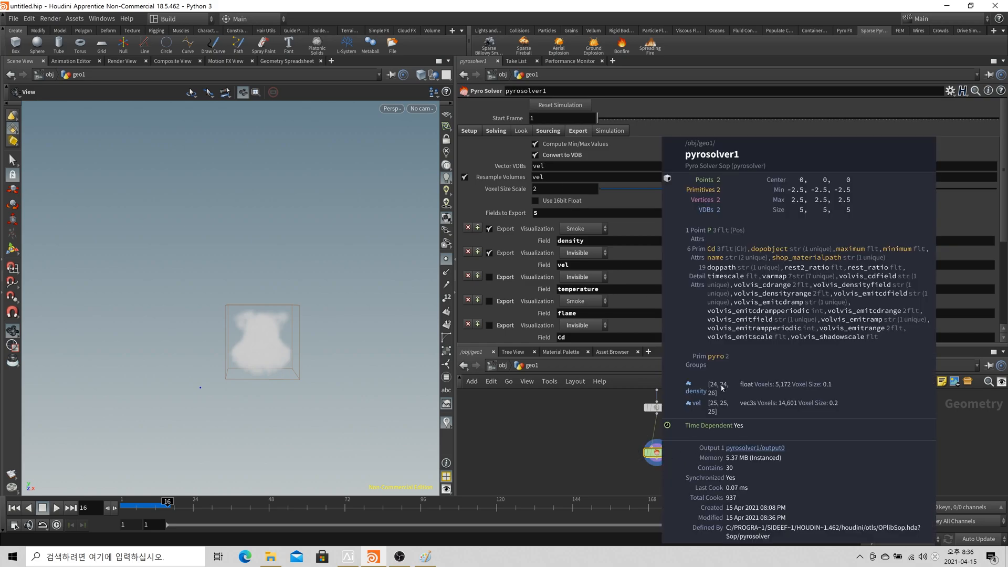
left_click(56, 508)
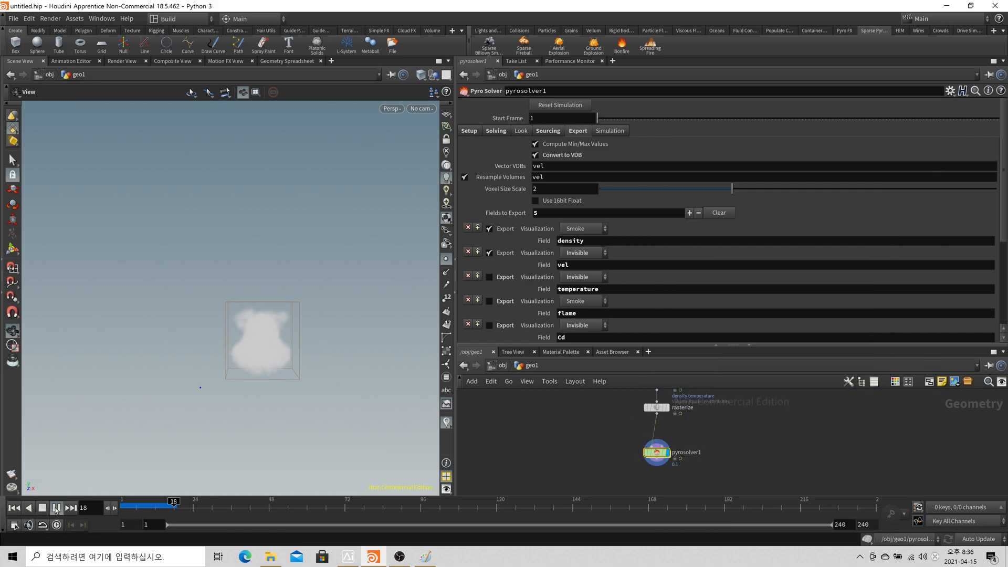
left_click(47, 508)
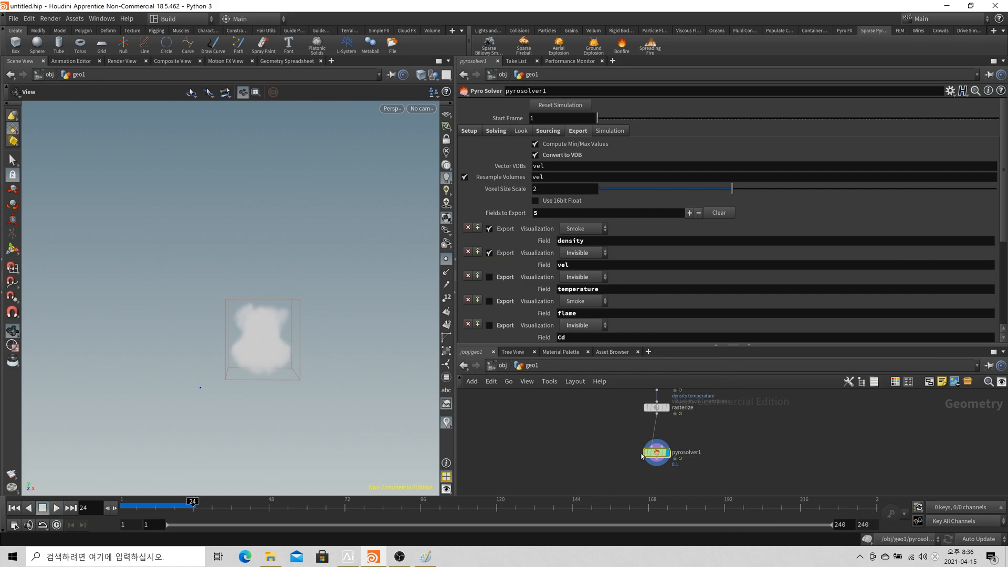
middle_click(645, 455)
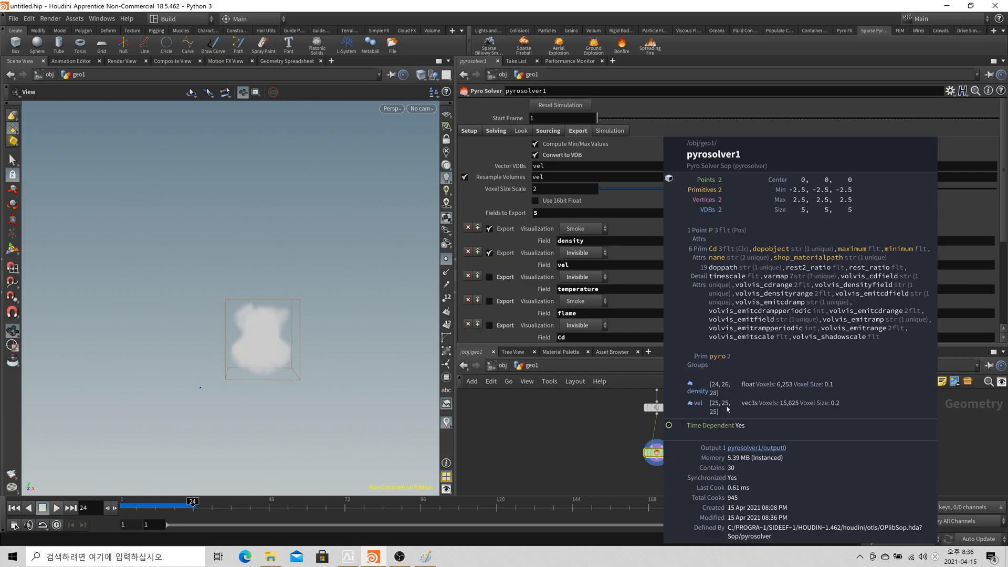
Turn Resample Volumes off and back on, comparing the vel volume information of pyrosolver1 in both states
left_click(464, 177)
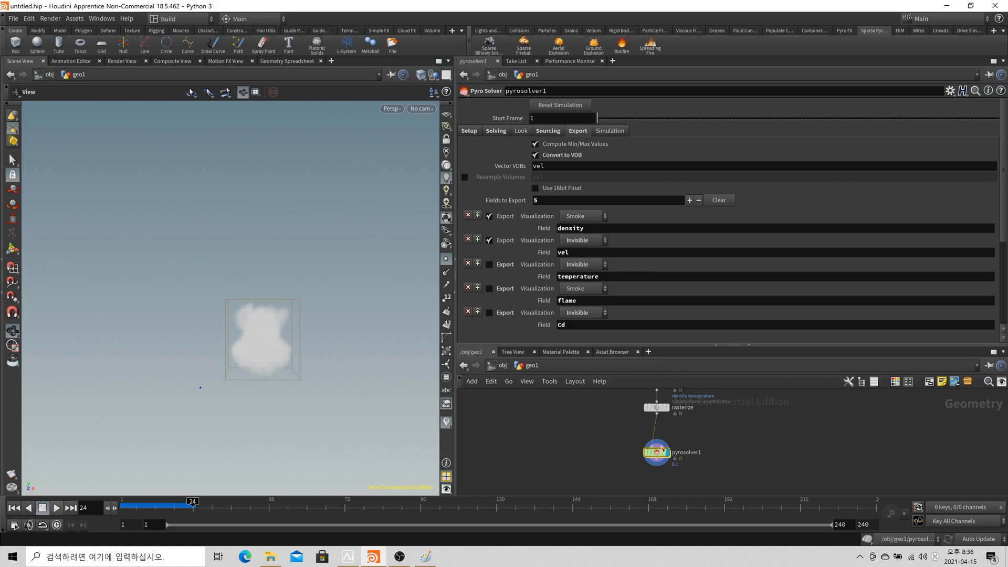
middle_click(660, 454)
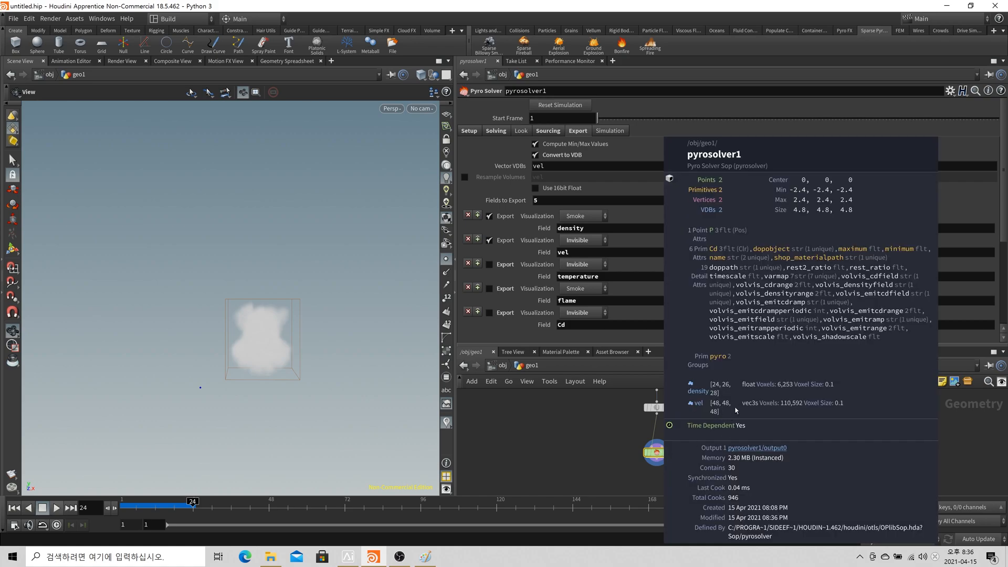
left_click(465, 177)
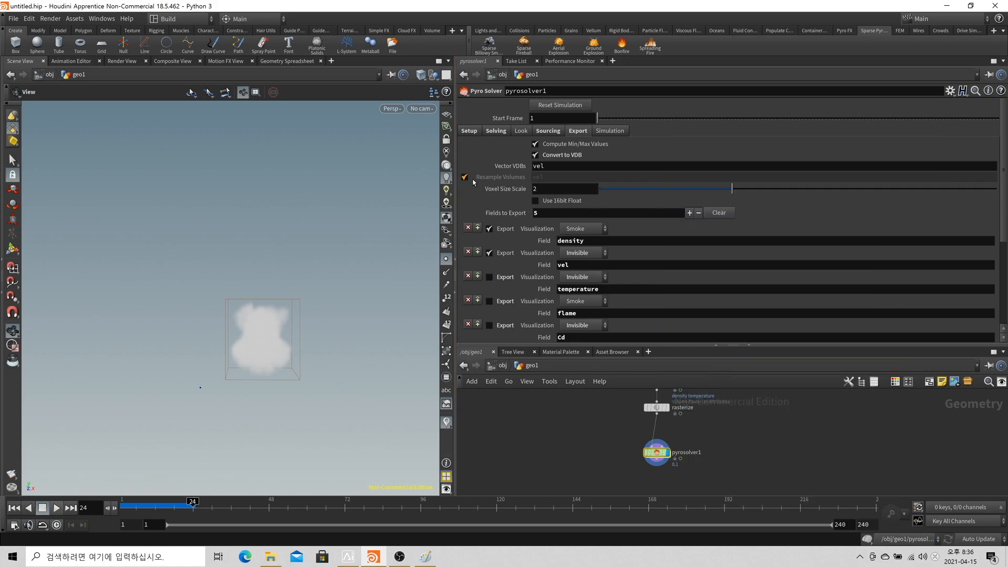
middle_click(659, 452)
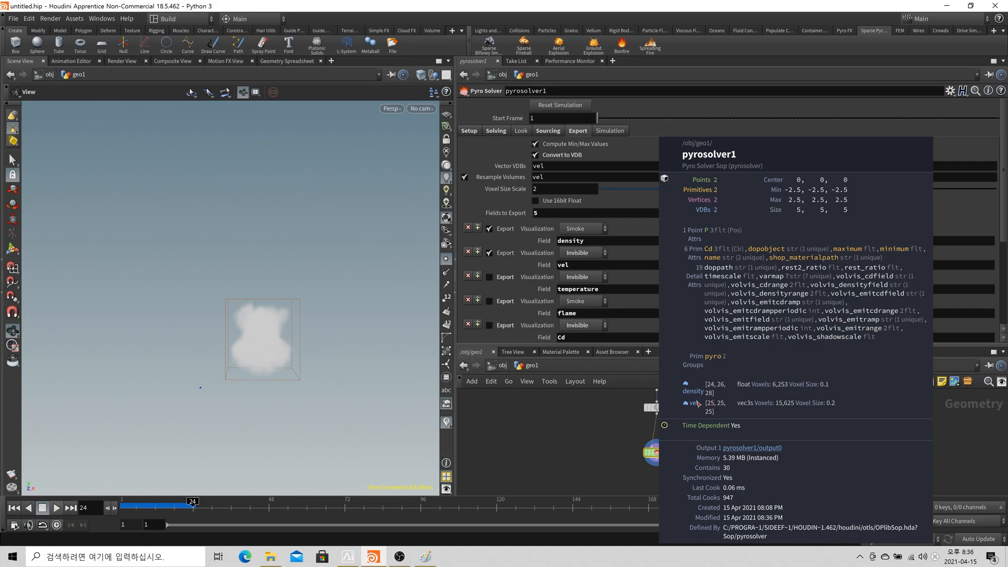
mouse_move(369, 342)
left_mouse_down()
mouse_move(328, 347)
mouse_move(367, 358)
mouse_move(362, 342)
left_mouse_up()
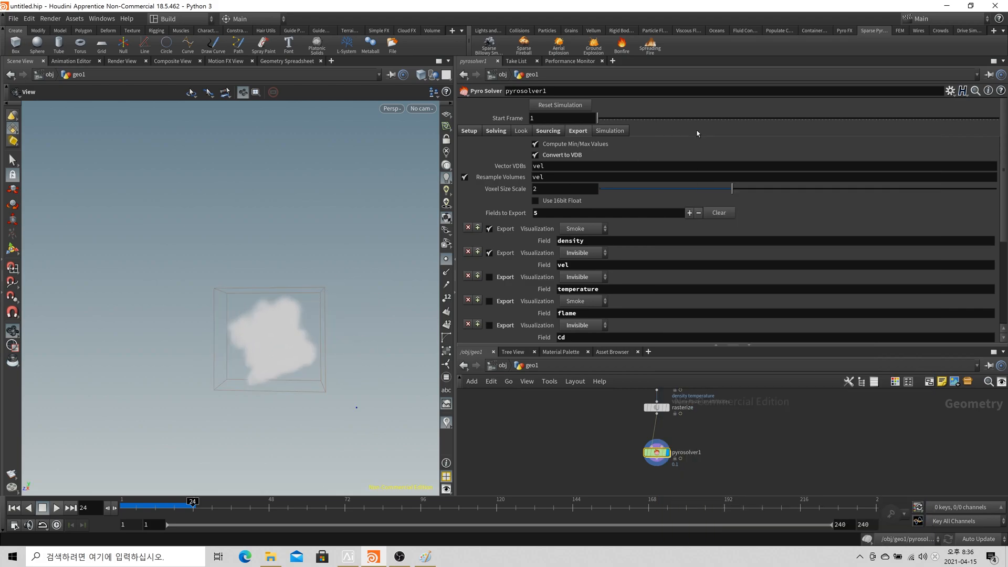
Turn Convert to VDB off to inspect pyrosolver1's standard volume information, and turn it back on
left_click(536, 155)
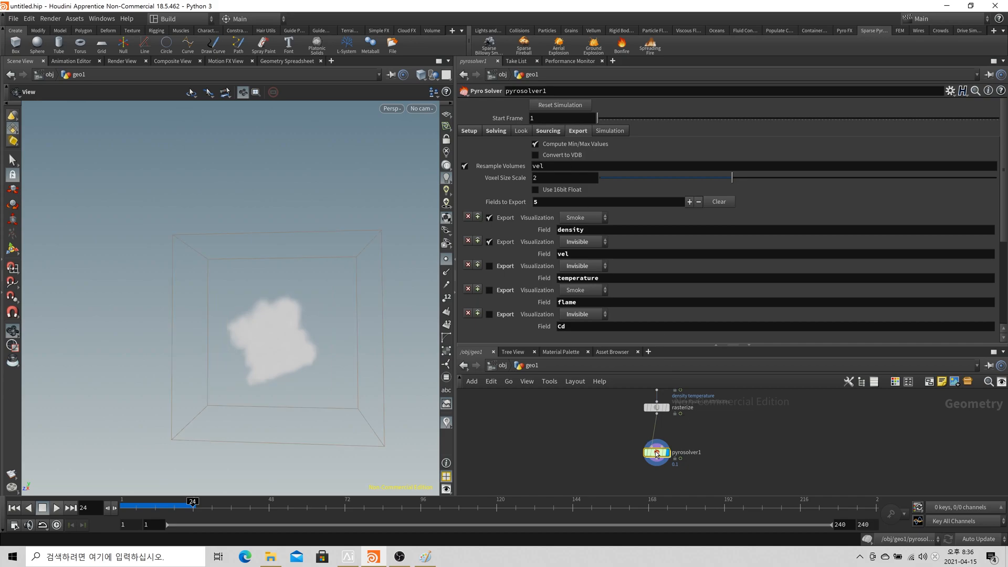
middle_click_drag(656, 450, 698, 450)
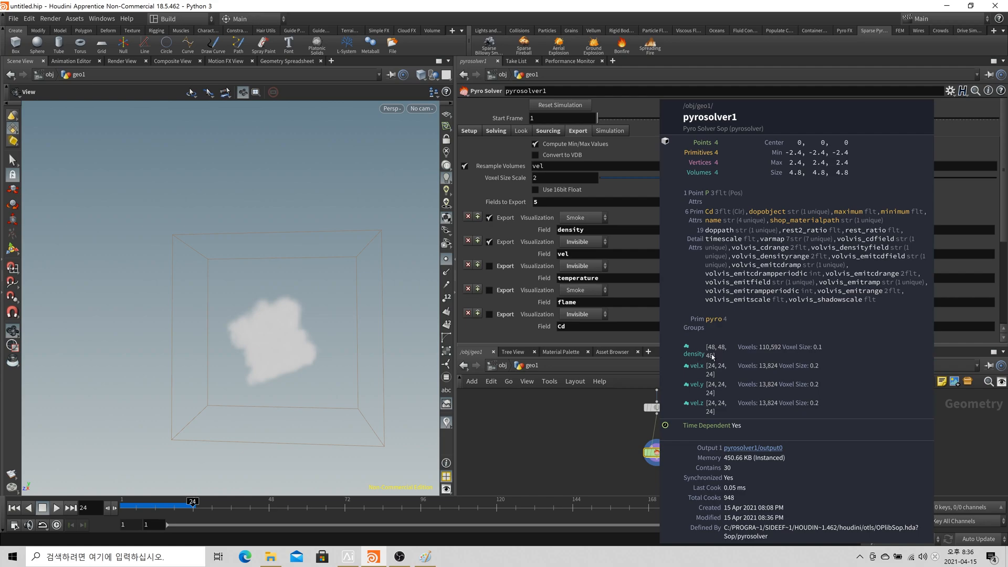
middle_click_drag(721, 401, 722, 379)
left_click(566, 158)
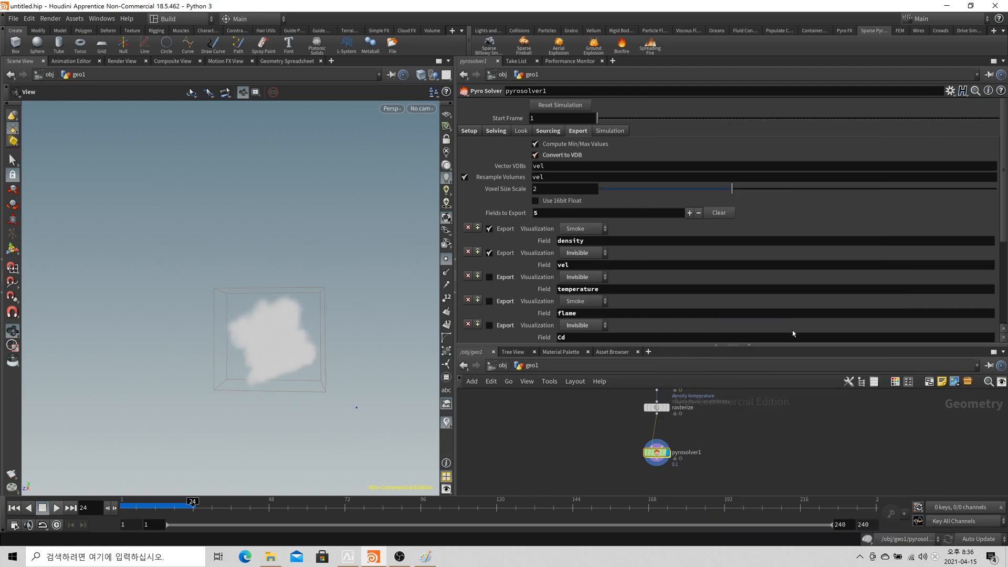
Review the node chain from the pig head down to pyrosolver1, adjusting the space shared with the export settings
scroll(647, 258, "down", 1)
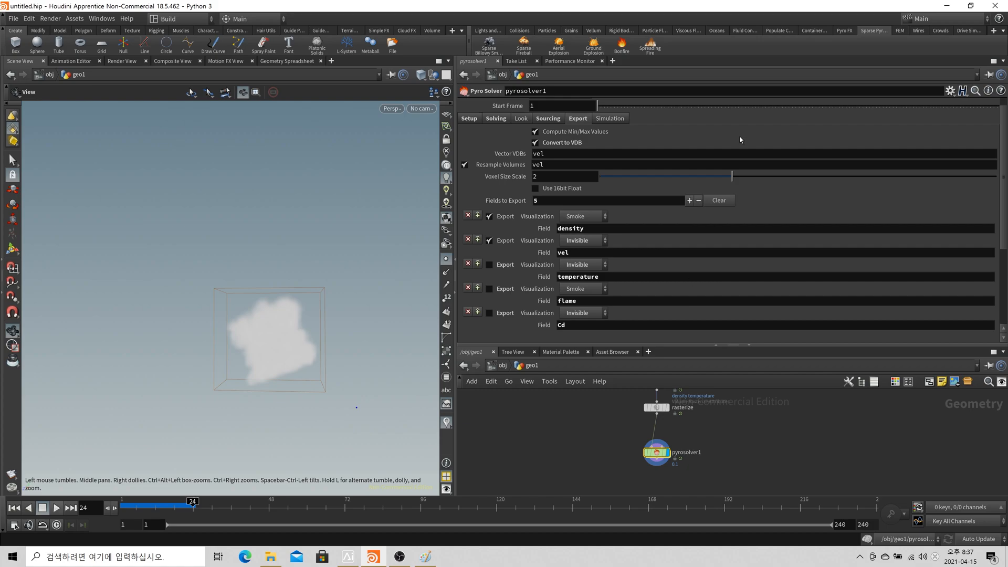
left_click_drag(806, 345, 818, 228)
scroll(682, 286, "up", 4)
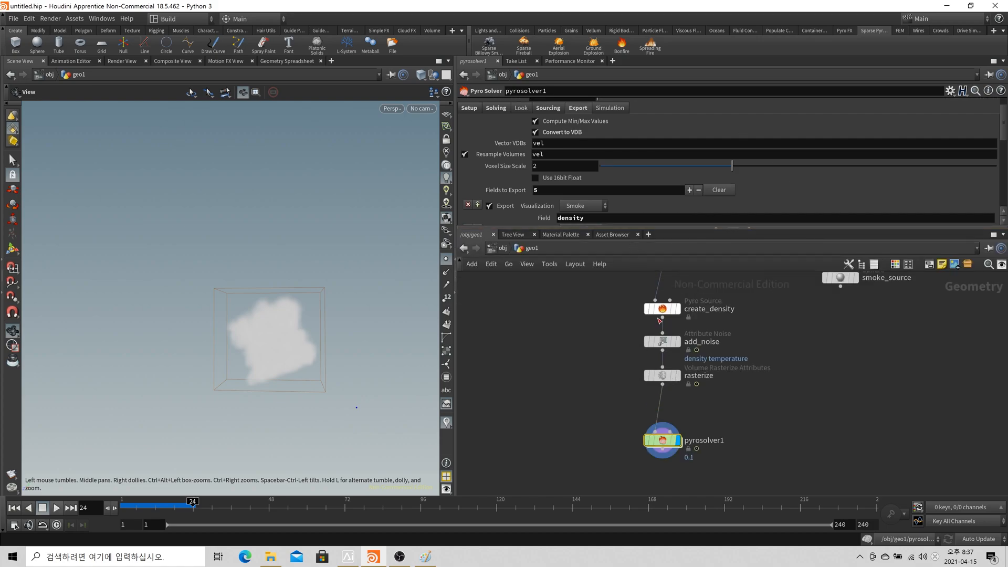
scroll(565, 367, "down", 3)
middle_click_drag(630, 412, 652, 386)
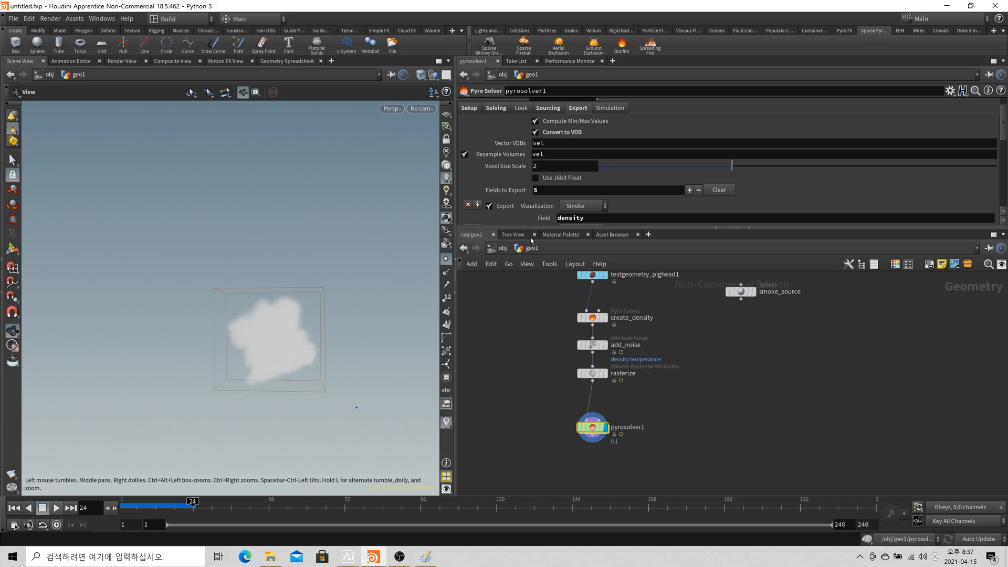
left_click_drag(605, 228, 667, 314)
left_click_drag(671, 264, 671, 258)
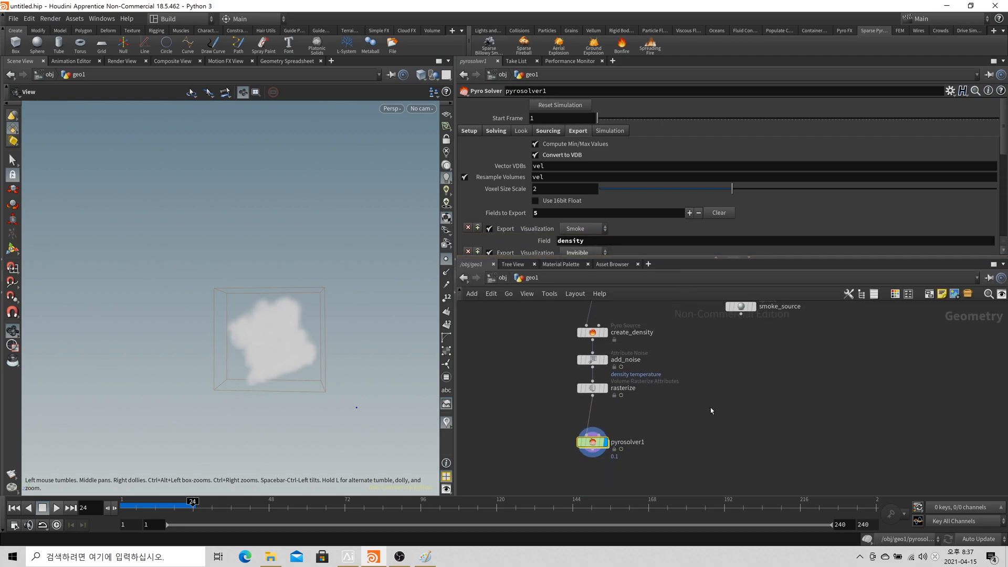